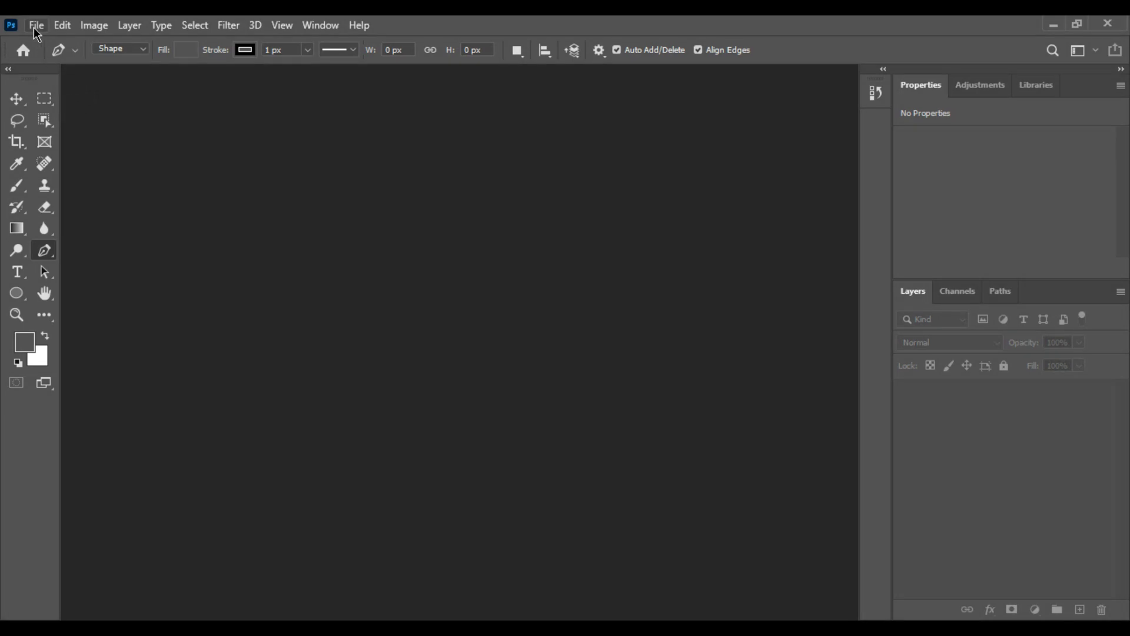
Step: Create an 85 × 200 cm portrait document named "Roll Up Design" at 300 pixels/inch in CMYK Color with a white background
click(39, 41)
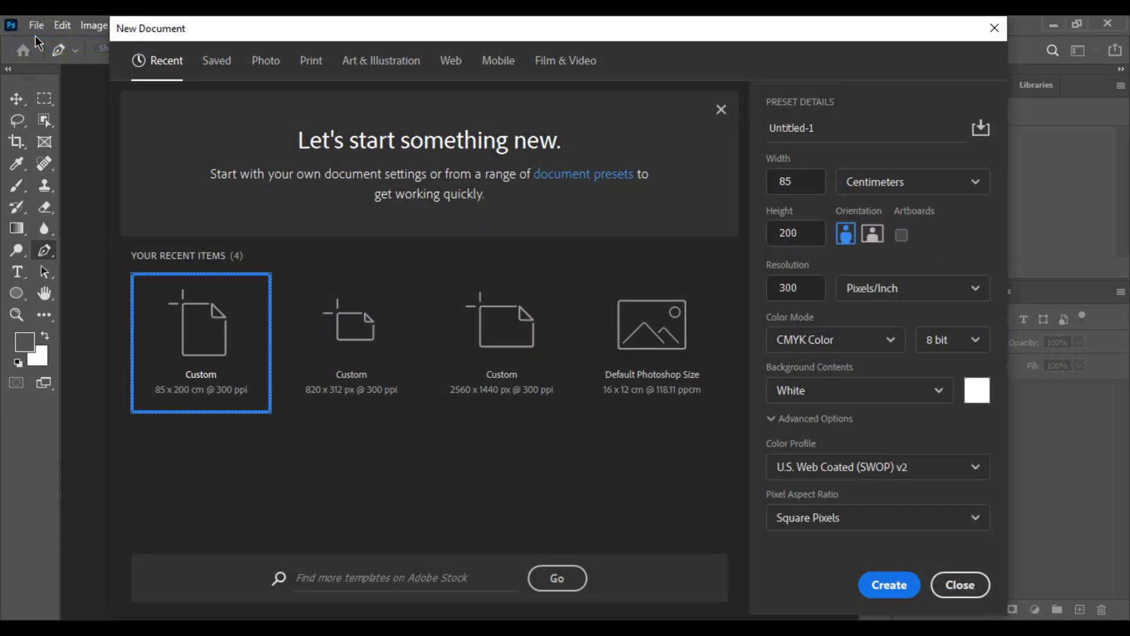
click(828, 127)
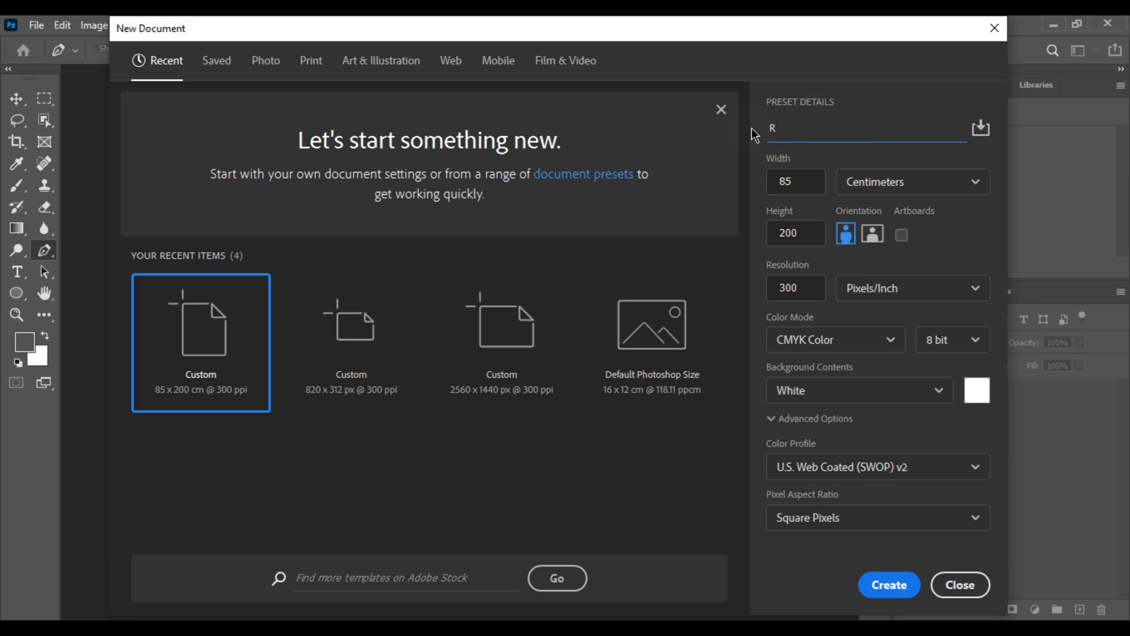
text(Roll ip)
key(BackSpace)
key(BackSpace)
text(Up Design)
click(869, 597)
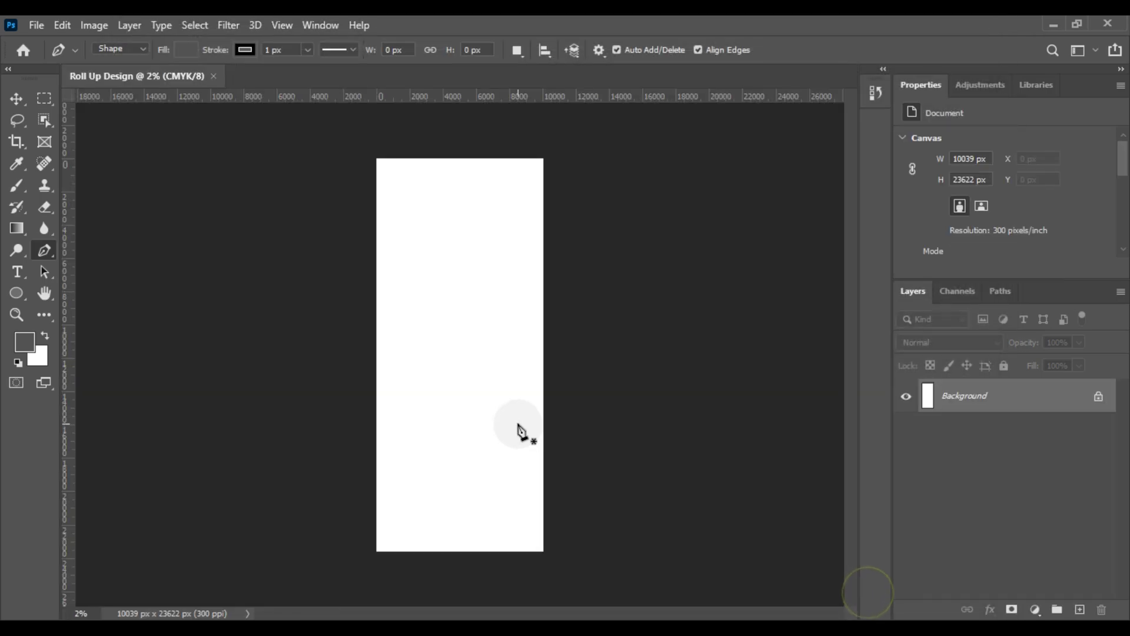
Step: Place a vertical guide at the horizontal centre of the canvas
drag(69, 379, 460, 378)
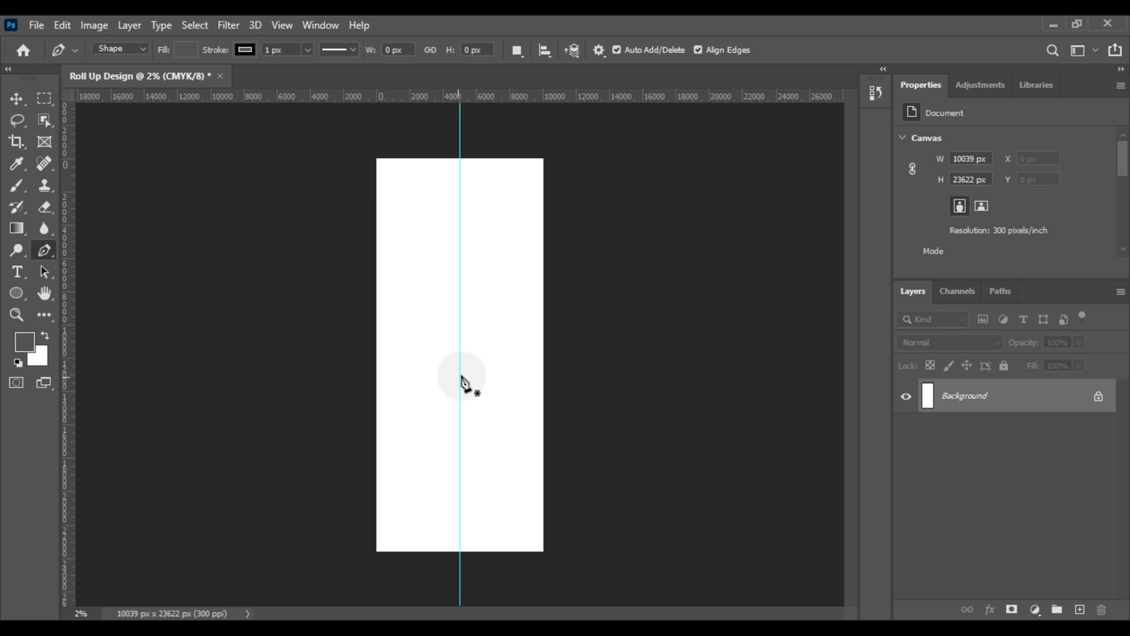
scroll(461, 376, up, 3)
scroll(461, 376, down, 2)
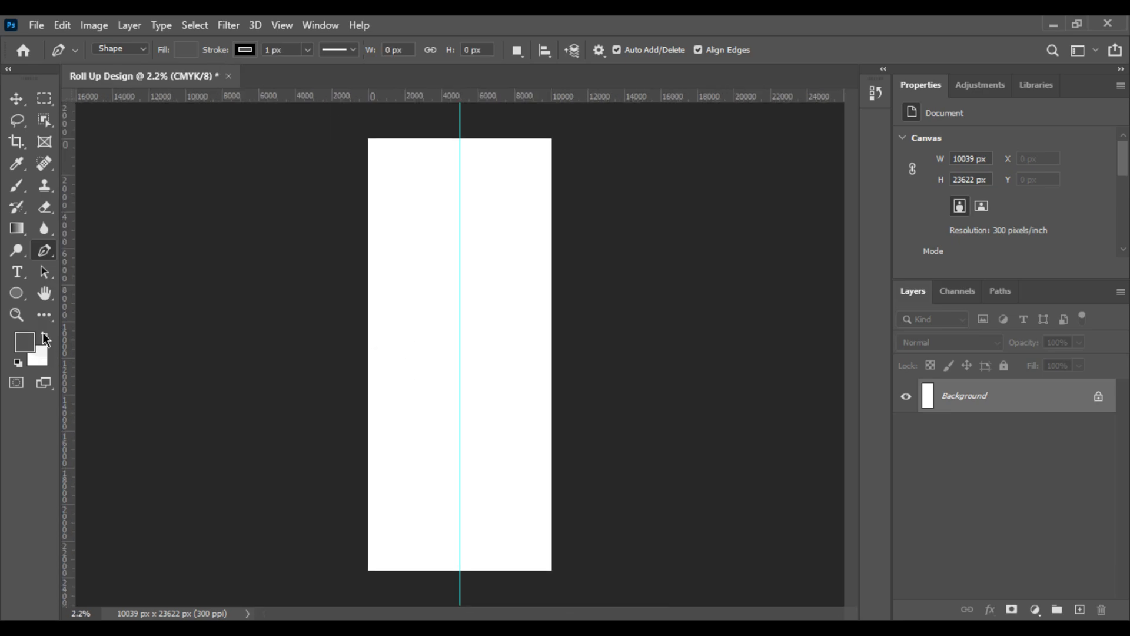
Step: Draw a circle about 12084 px in diameter centred on the guide in the canvas's upper half, with no stroke
click(16, 293)
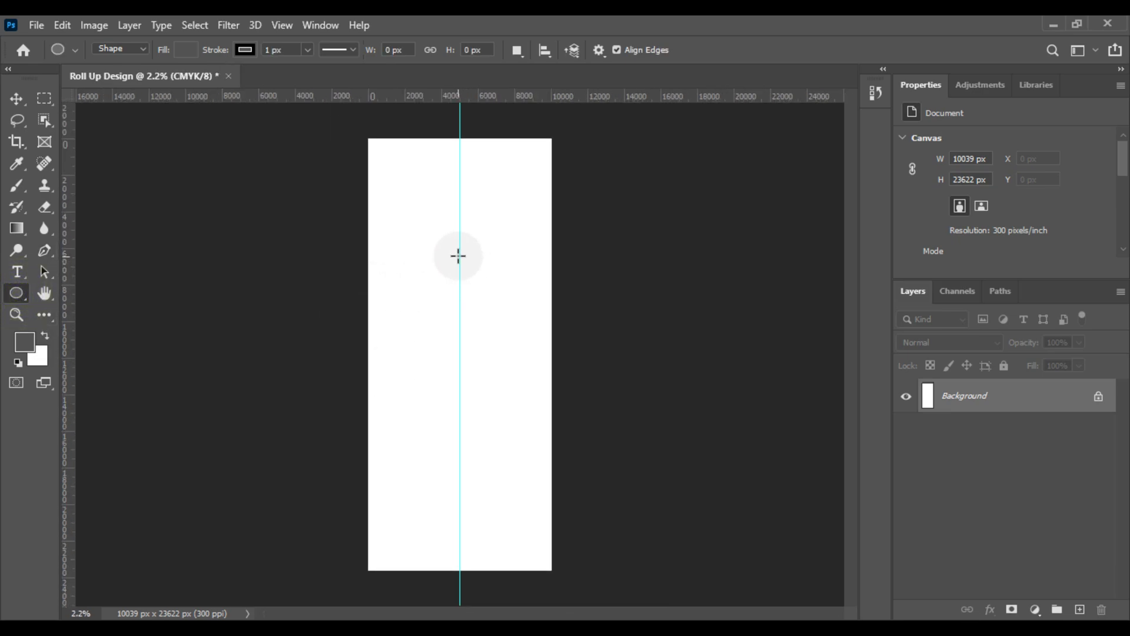
drag(460, 250, 591, 361)
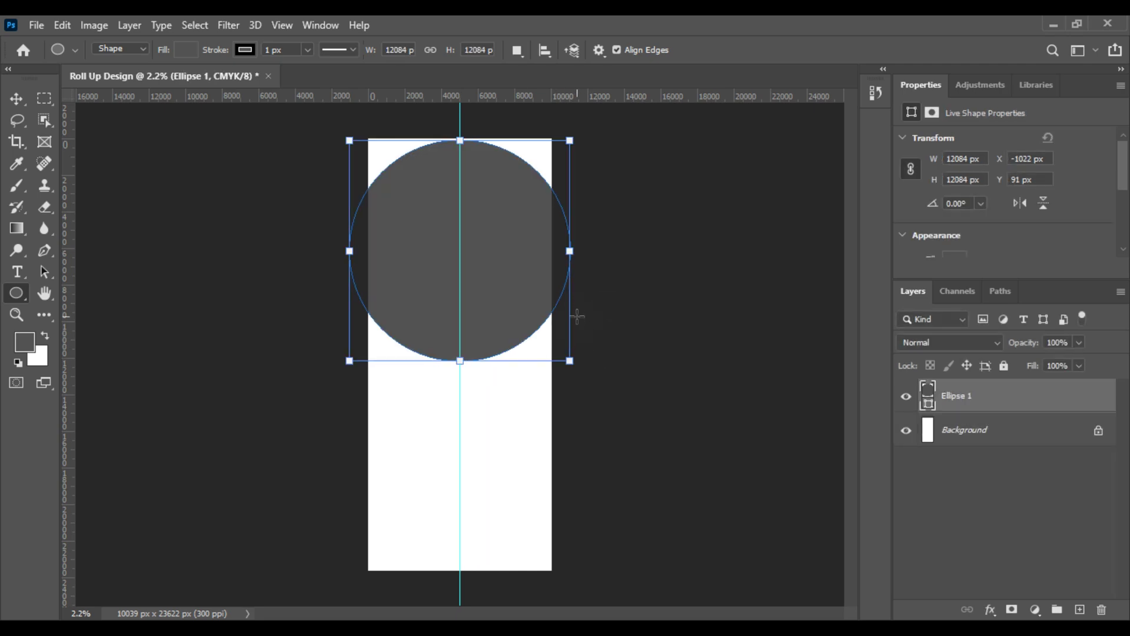
click(245, 52)
click(148, 81)
Step: Move the circle partly above the canvas's upper edge, slightly left of the guide, and enlarge it to about 13281 px
click(13, 100)
mouse_move(439, 256)
mouse_down()
mouse_move(428, 154)
mouse_move(431, 197)
mouse_move(453, 183)
mouse_up()
key(ctrl+minus)
key(ctrl+minus)
key(ctrl+t)
key(Return)
key(ctrl+0)
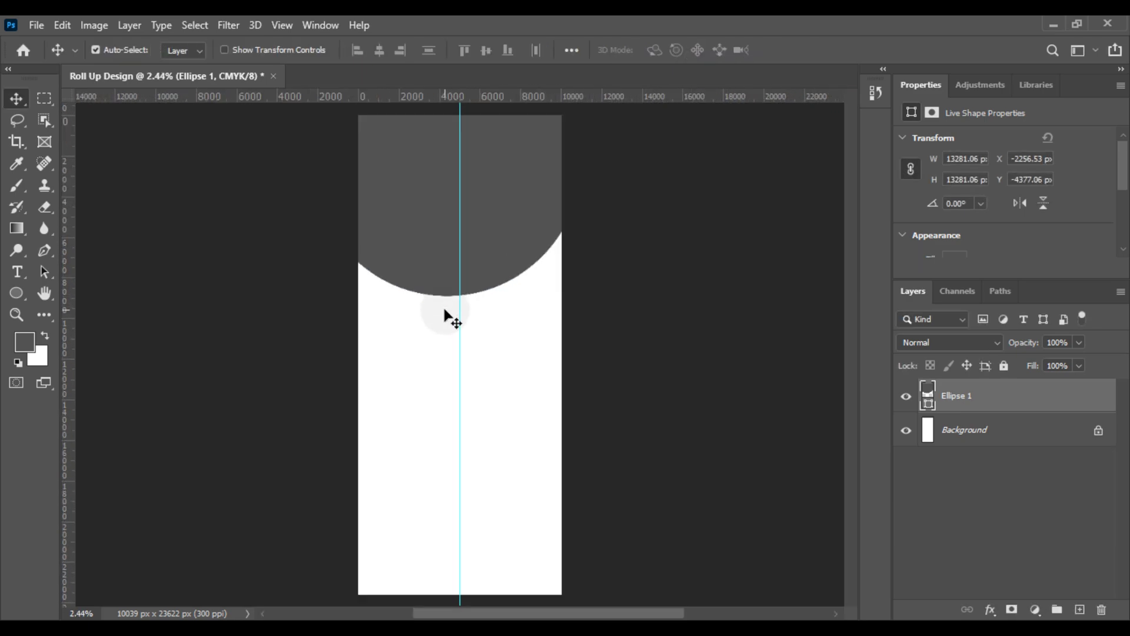
Step: Start a new Pen shape below the circle, from just outside the canvas's left edge to a smooth curve point on the guide
scroll(445, 309, up, 4)
drag(414, 330, 400, 417)
scroll(401, 417, up, 4)
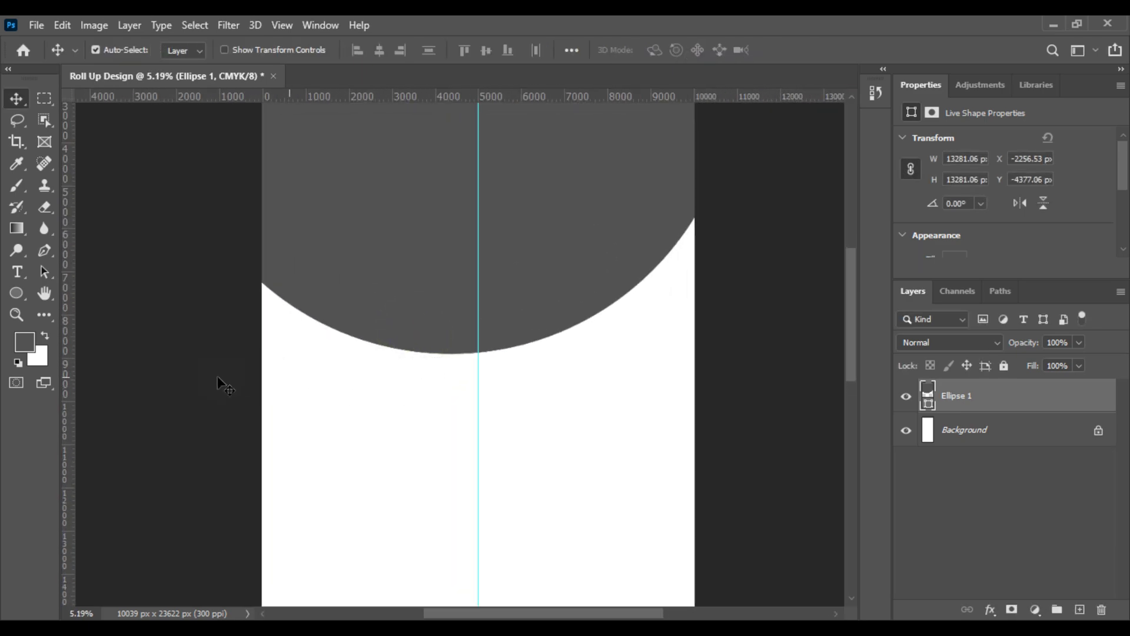
click(44, 250)
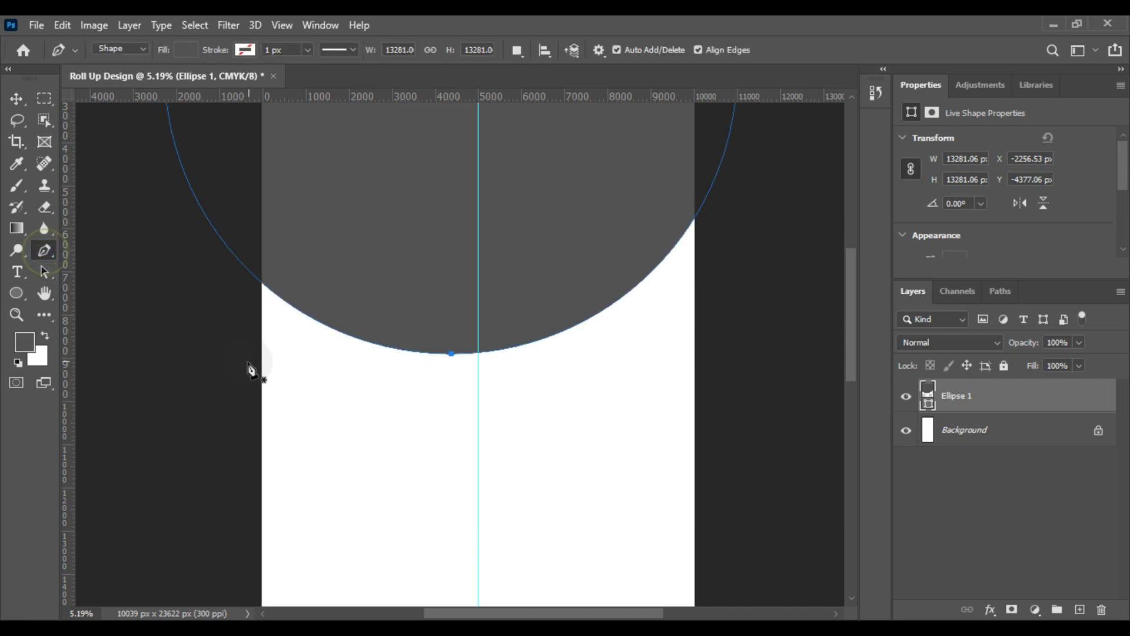
click(935, 489)
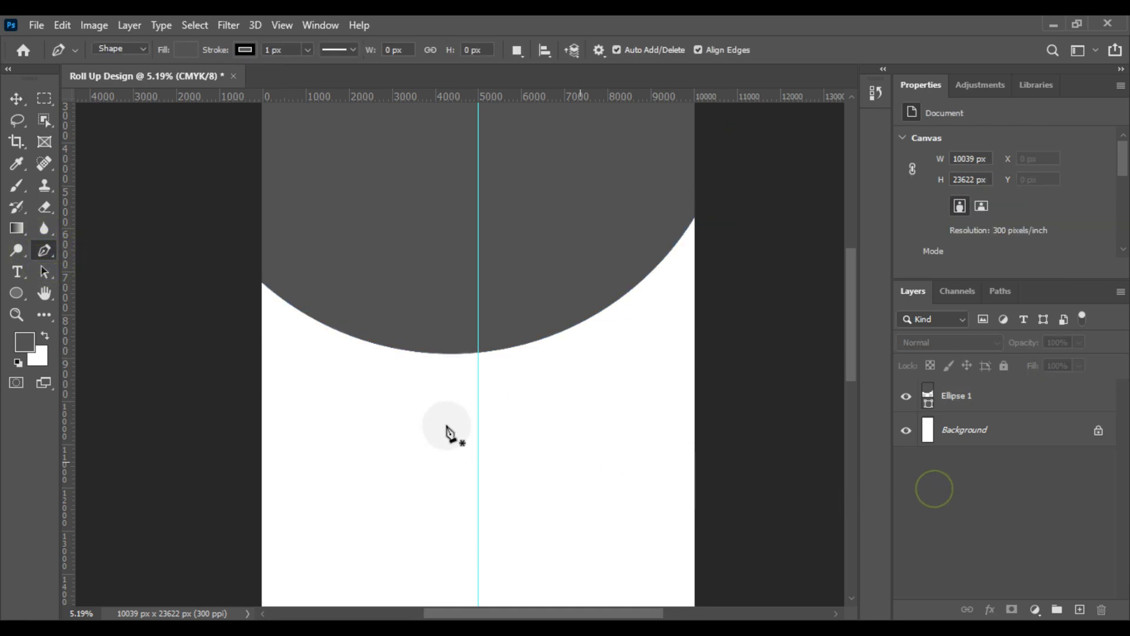
click(254, 371)
drag(478, 401, 578, 332)
key(ctrl+z)
drag(478, 437, 599, 403)
drag(731, 437, 835, 500)
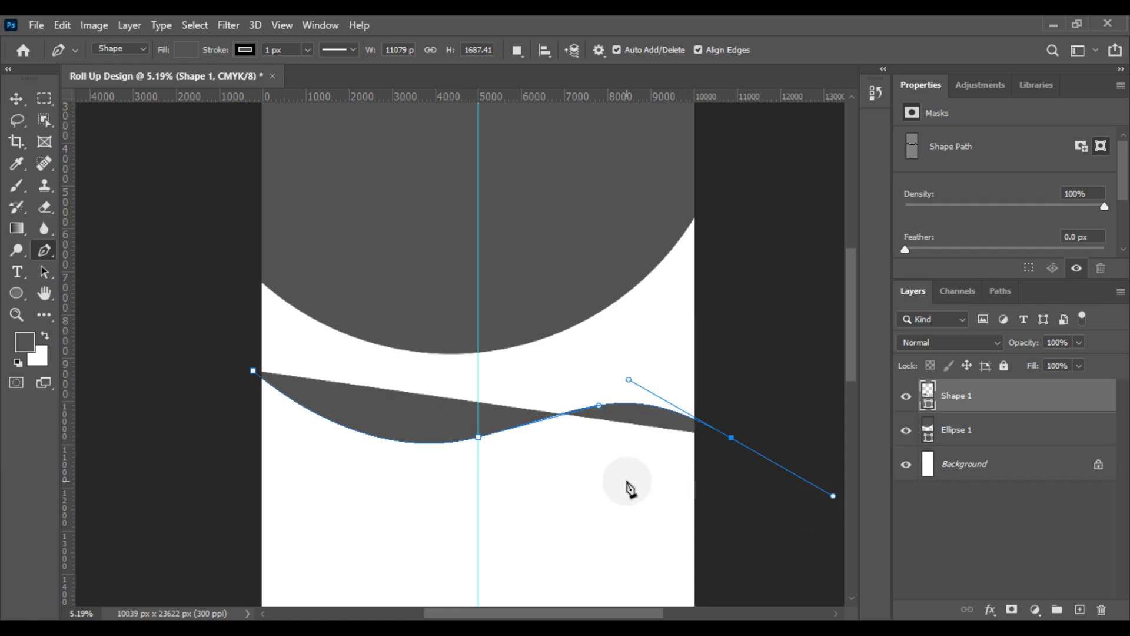
key(ctrl+z)
drag(713, 442, 783, 551)
key(ctrl+z)
Step: Continue the wave with a curve past the canvas's right edge and close the shape with straight segments across the circle
scroll(682, 462, down, 3)
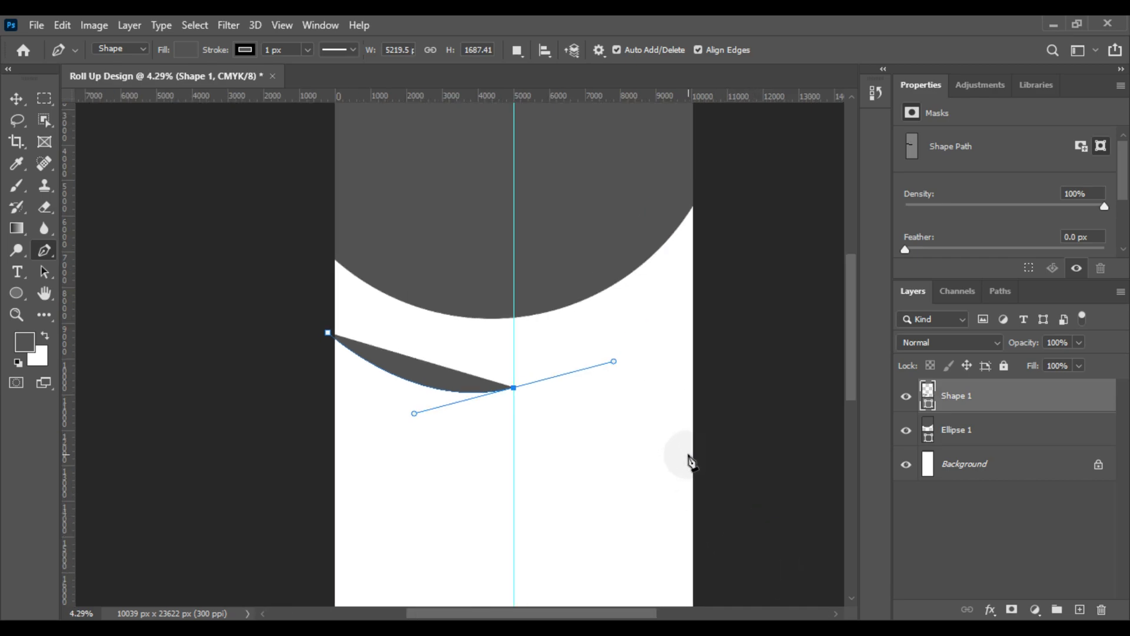
drag(462, 420, 433, 426)
drag(739, 439, 791, 571)
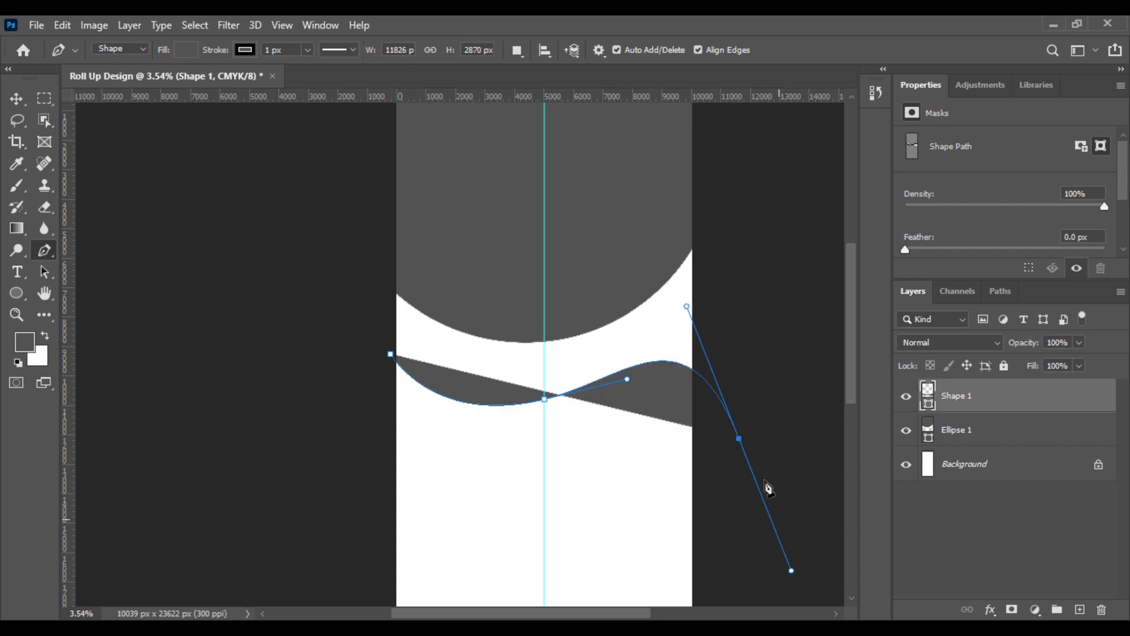
click(739, 440)
shift+click(706, 185)
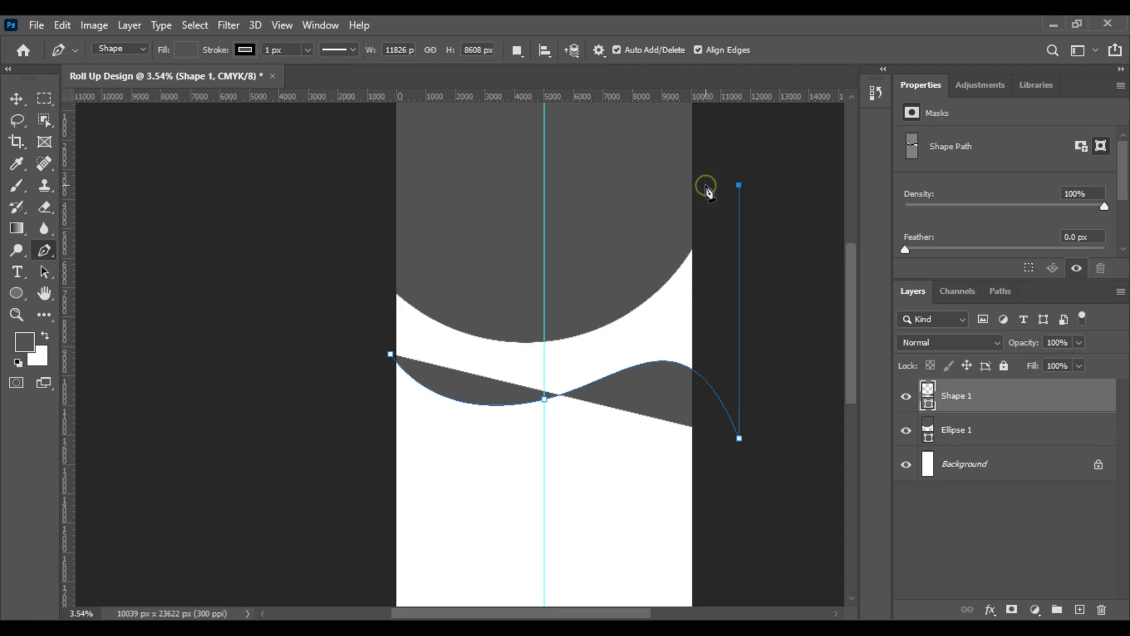
shift+click(372, 199)
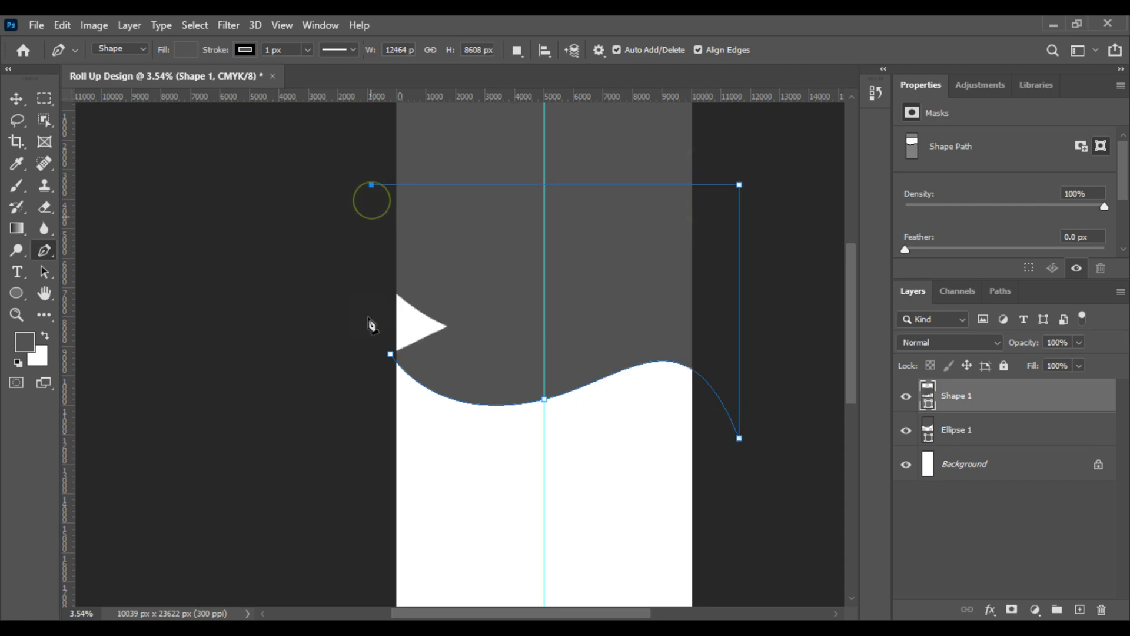
click(392, 356)
scroll(648, 403, up, 1)
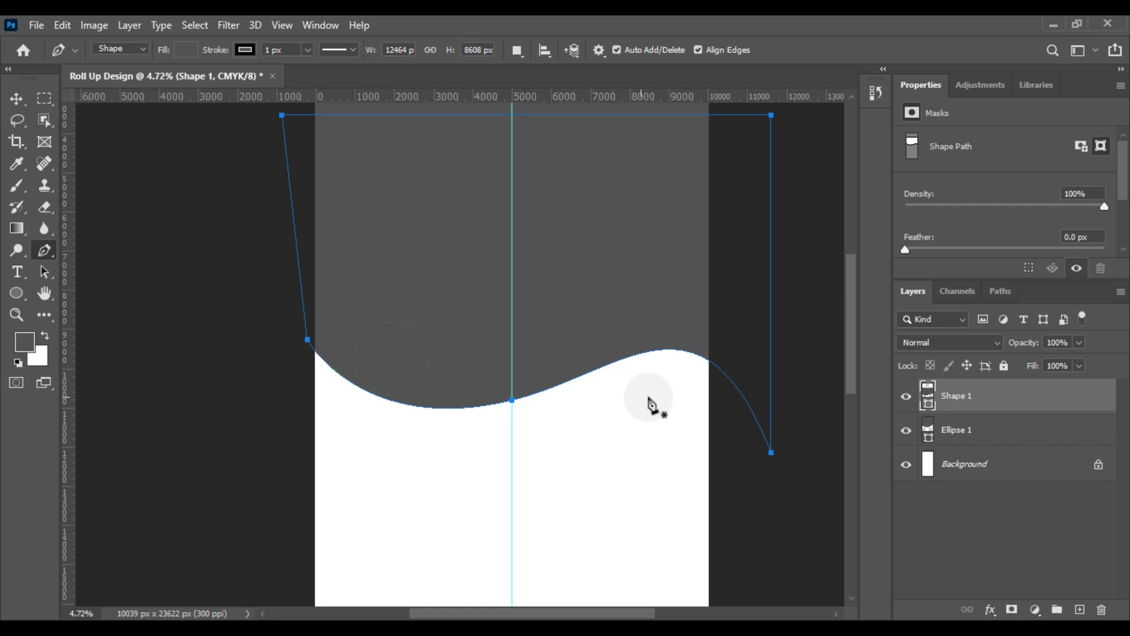
Step: Fill the wave shape with dark grey #242424 and move its layer beneath the circle's layer
double_click(929, 393)
drag(586, 248, 548, 305)
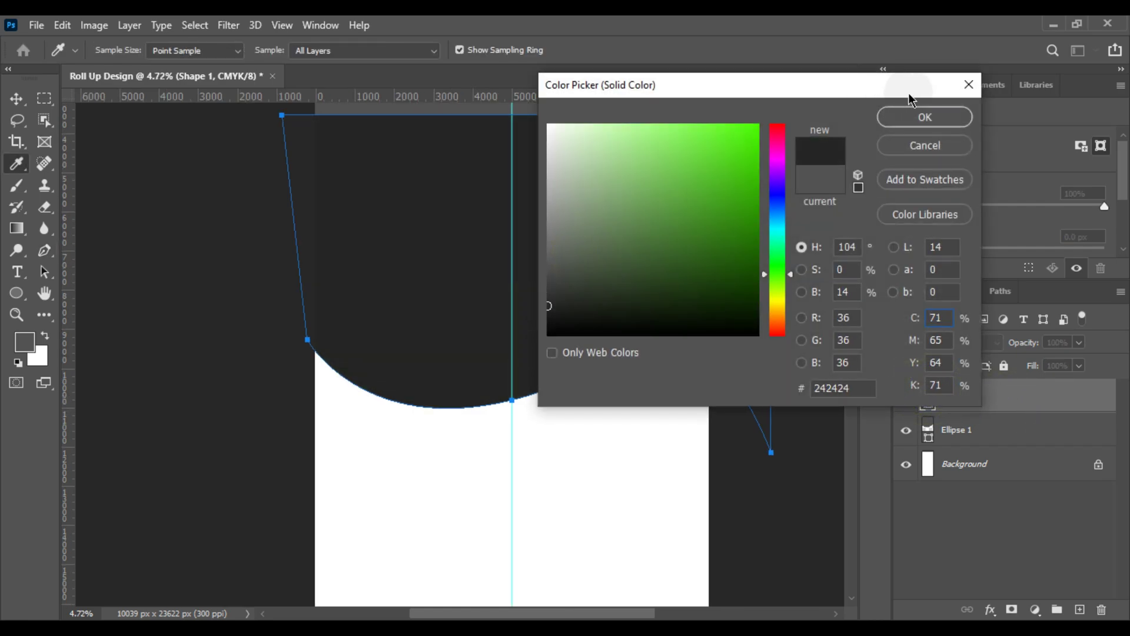
click(922, 117)
drag(988, 394, 974, 450)
scroll(704, 429, down, 1)
scroll(702, 429, up, 1)
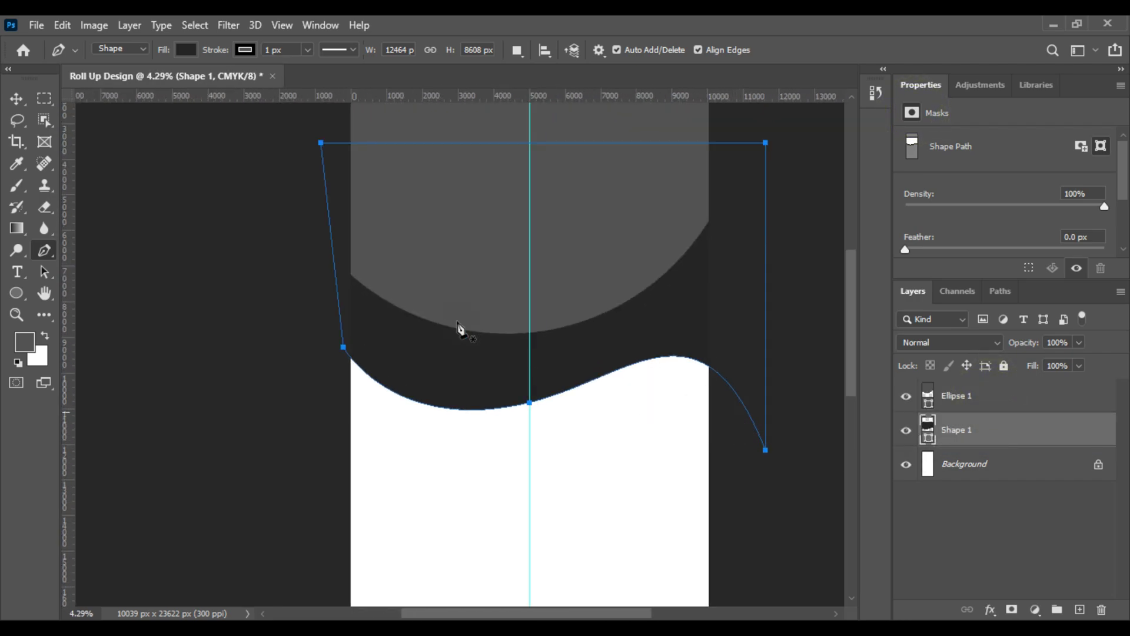
Step: Apply a green linear Gradient Overlay to the wave shape, with the angle at -128° and the gradient reversed
click(15, 102)
scroll(373, 278, down, 1)
scroll(374, 279, up, 1)
scroll(374, 280, up, 1)
scroll(403, 350, down, 3)
scroll(424, 358, up, 1)
right_click(983, 431)
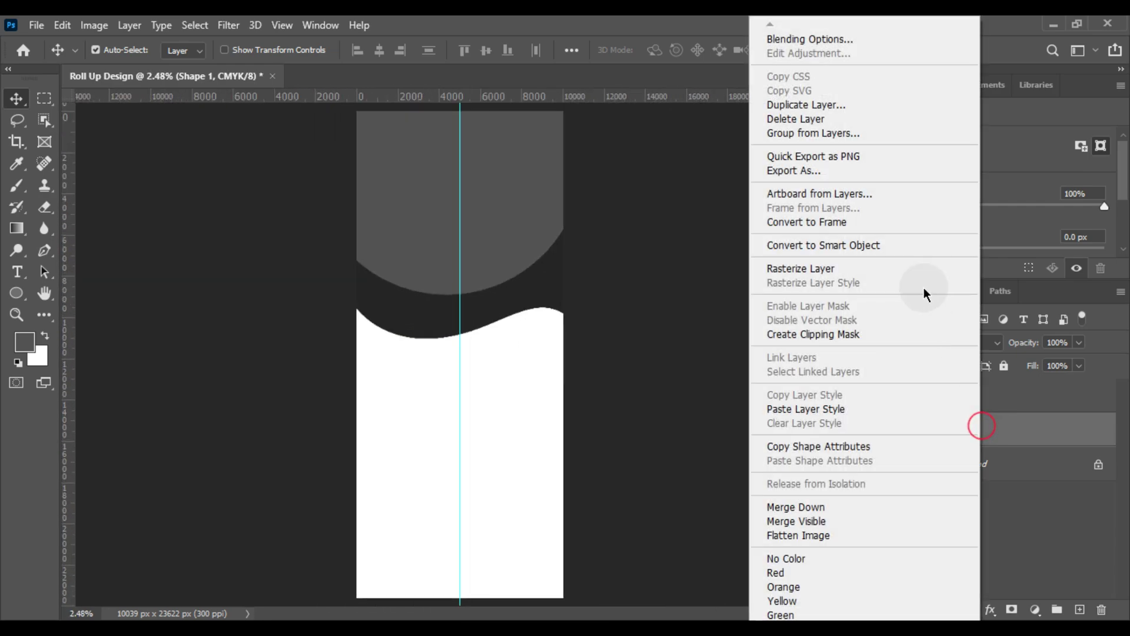
click(789, 40)
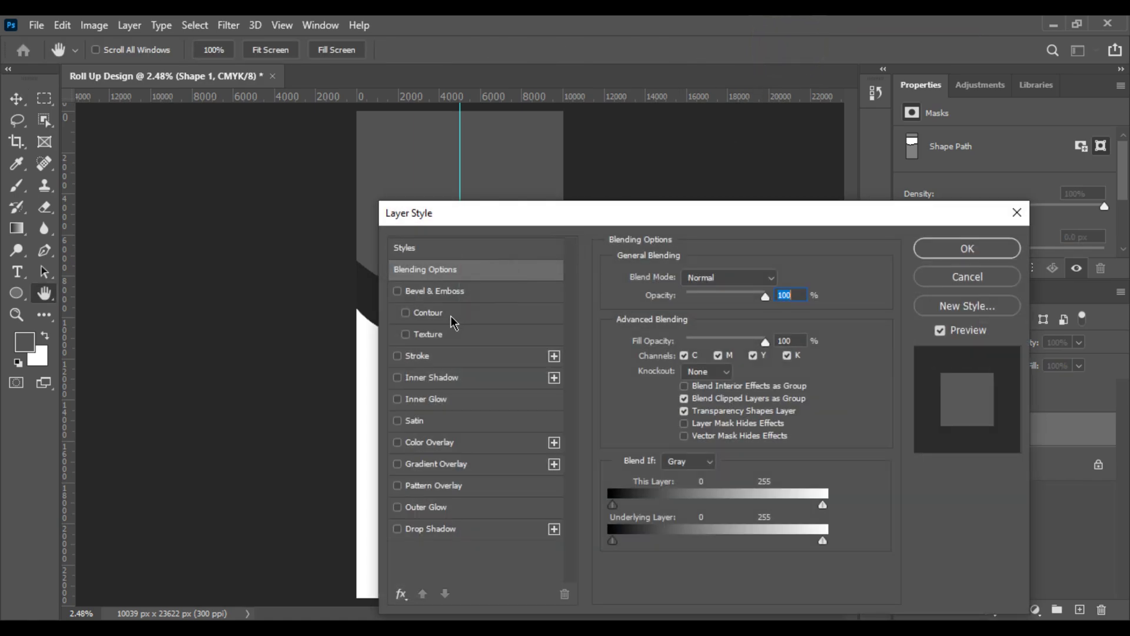
click(447, 463)
drag(555, 217, 754, 144)
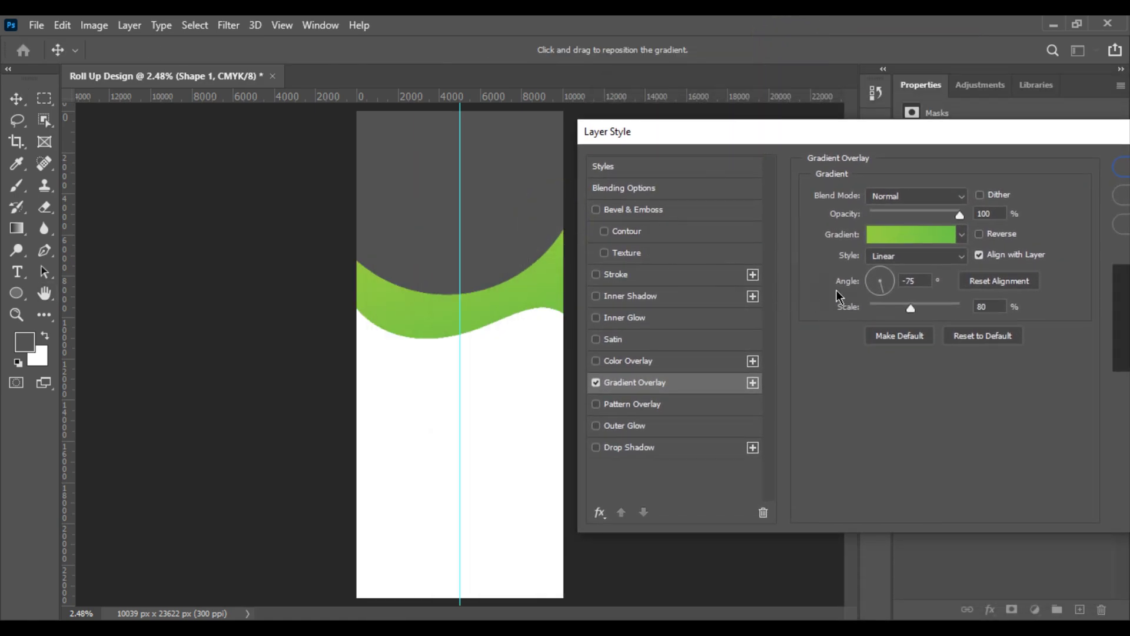
click(875, 296)
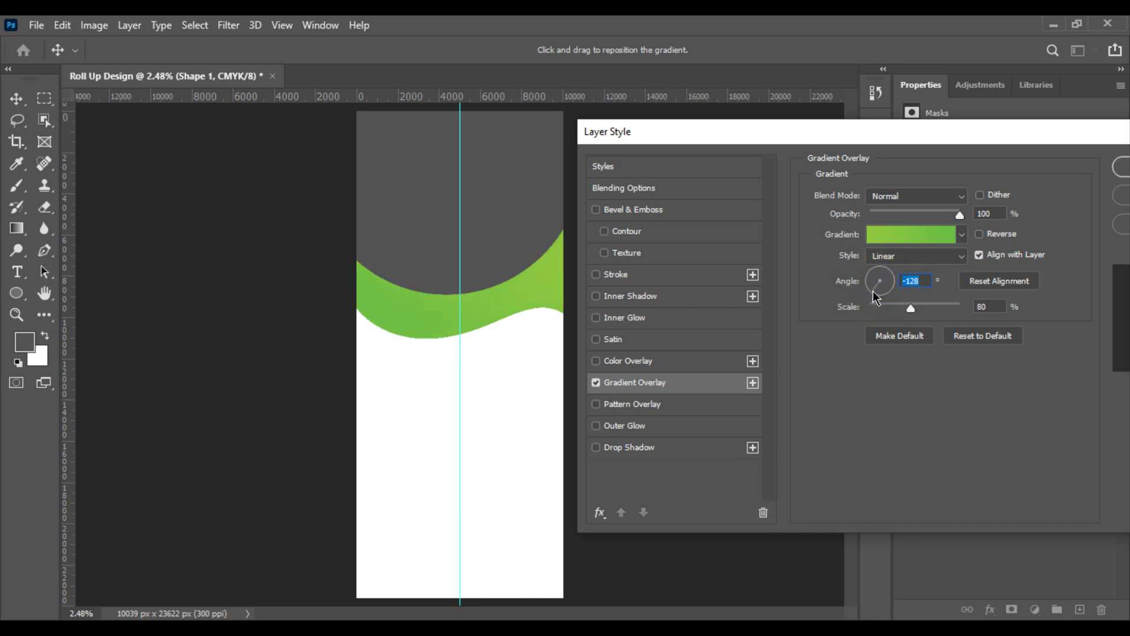
click(976, 237)
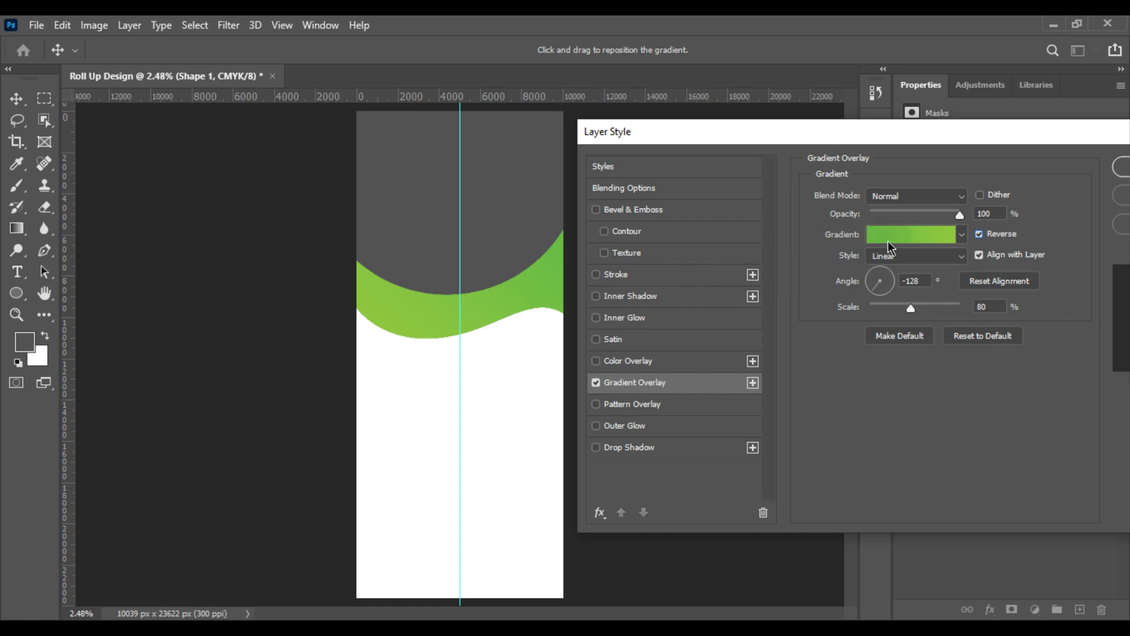
click(1118, 173)
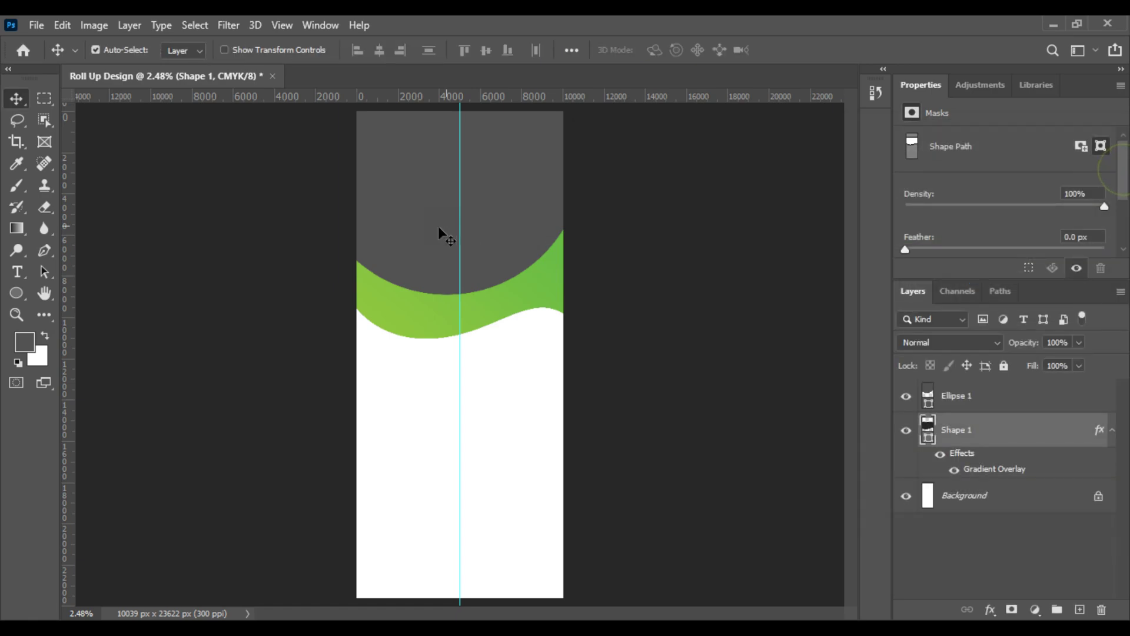
Step: Apply a reversed green linear Gradient Overlay to the circle with the angle set to 92°
scroll(439, 225, up, 2)
scroll(447, 234, down, 1)
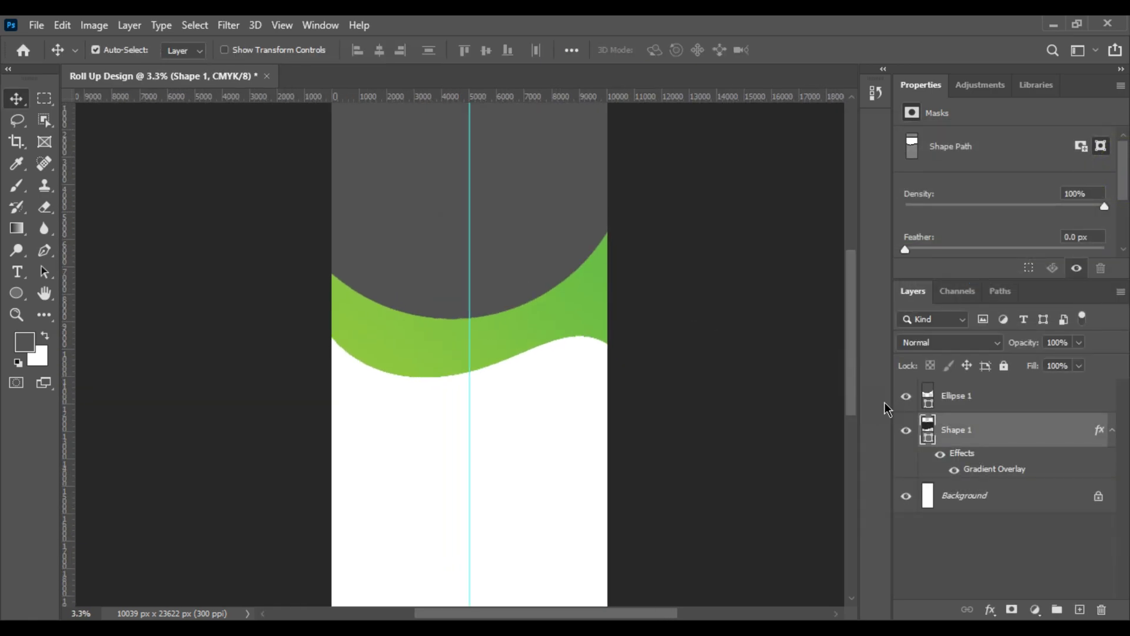
right_click(983, 398)
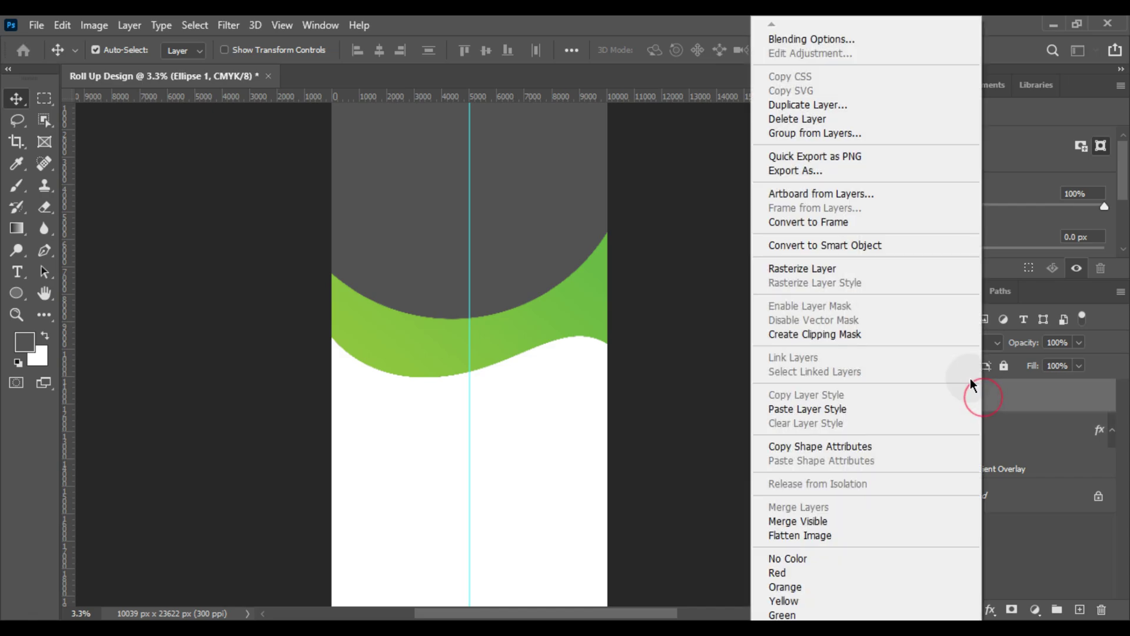
click(810, 41)
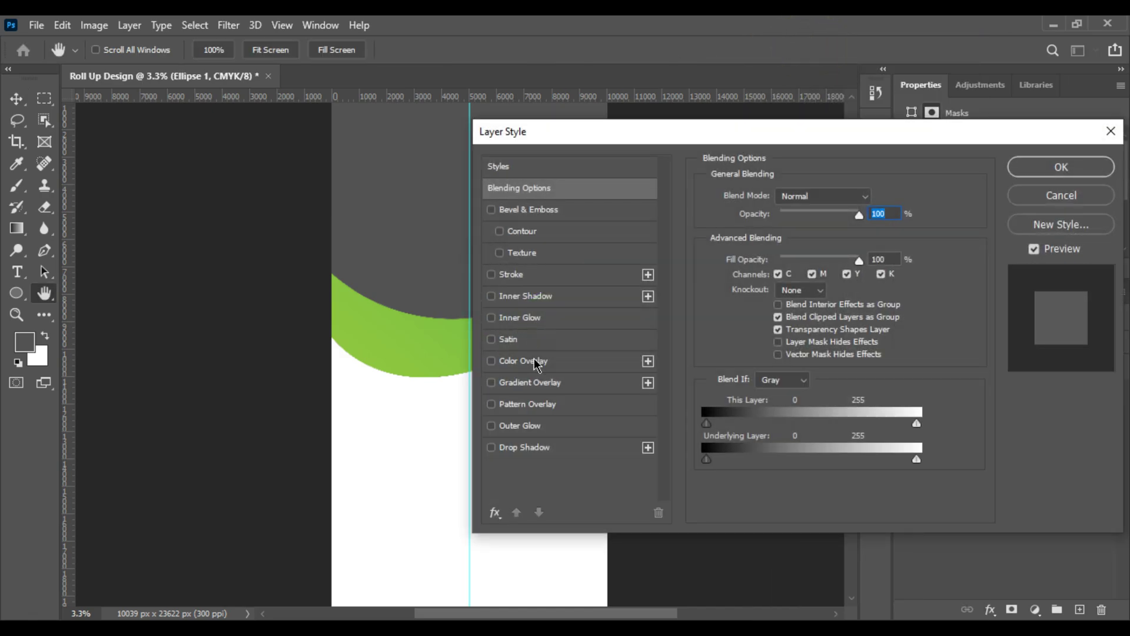
click(536, 384)
drag(577, 133, 605, 203)
drag(800, 352, 802, 342)
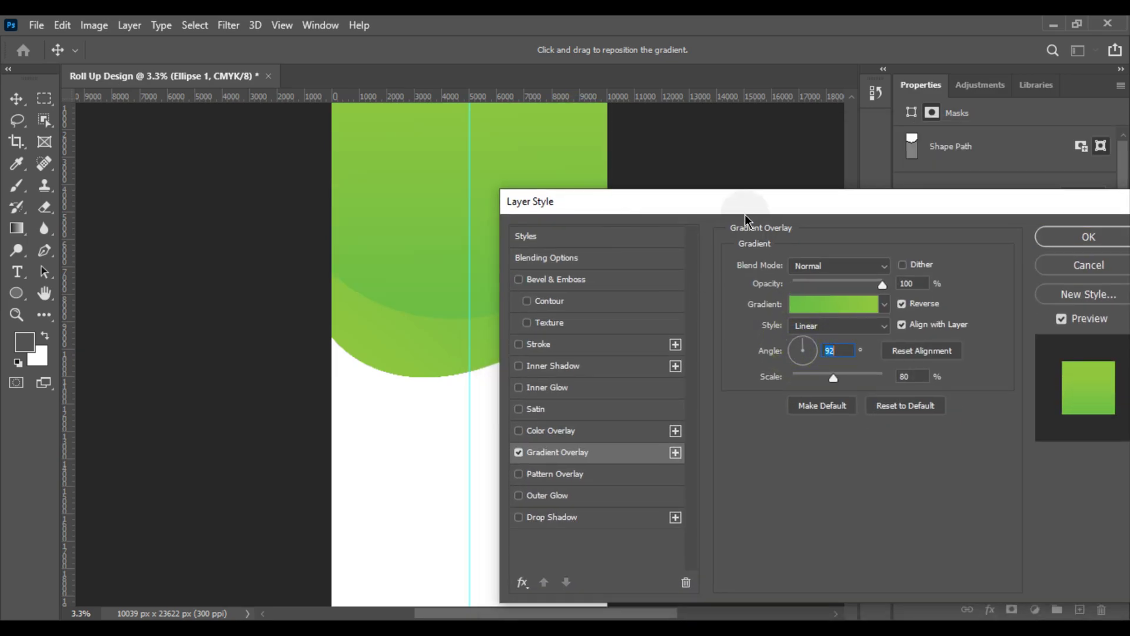
drag(749, 207, 448, 393)
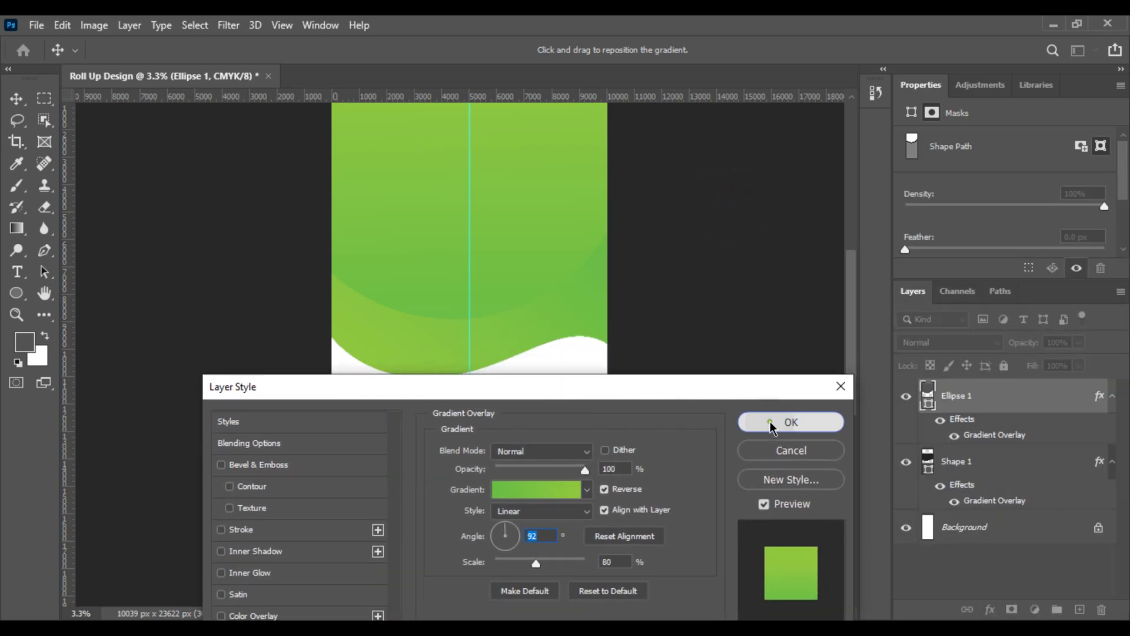
click(772, 424)
scroll(560, 345, down, 2)
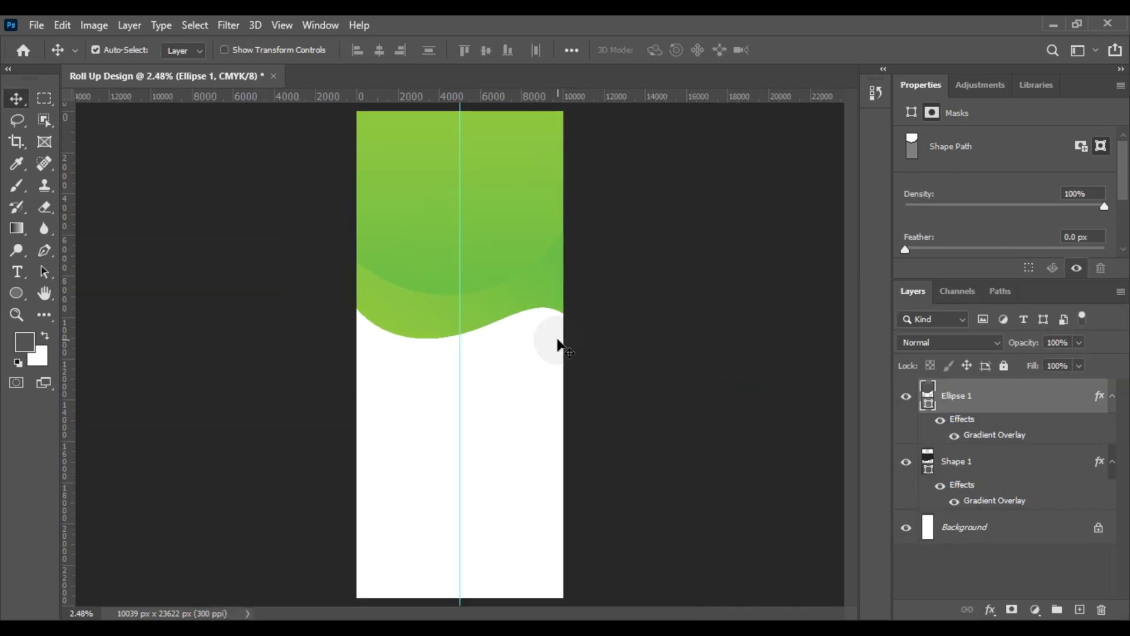
Step: Embed the city skyline photo at full canvas width and align it with the canvas's upper edge
click(37, 25)
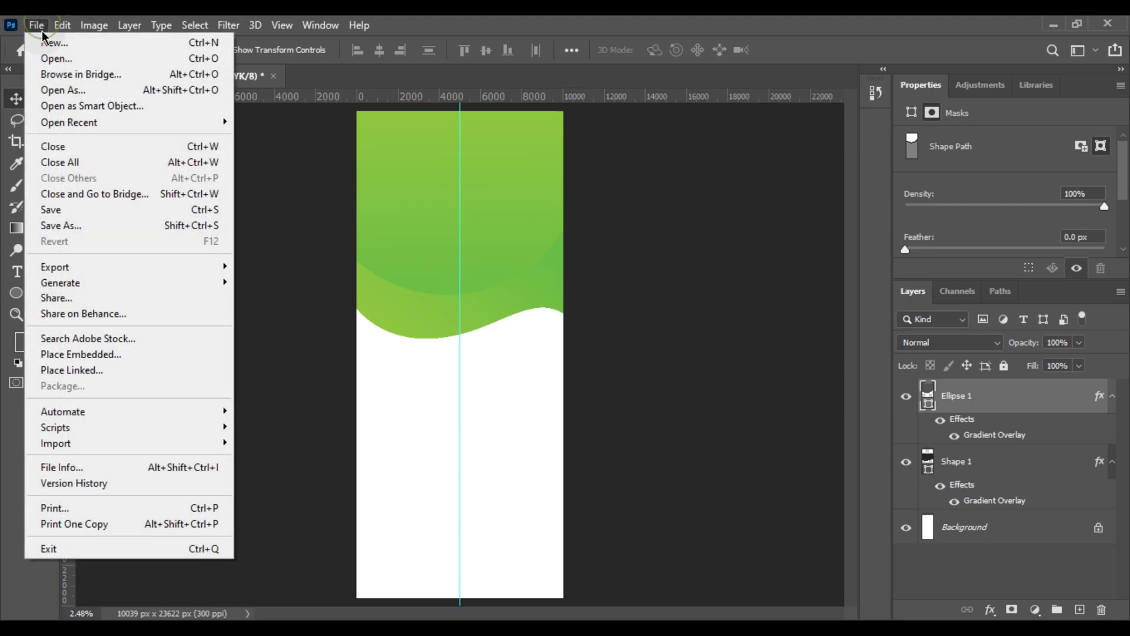
click(98, 356)
double_click(185, 157)
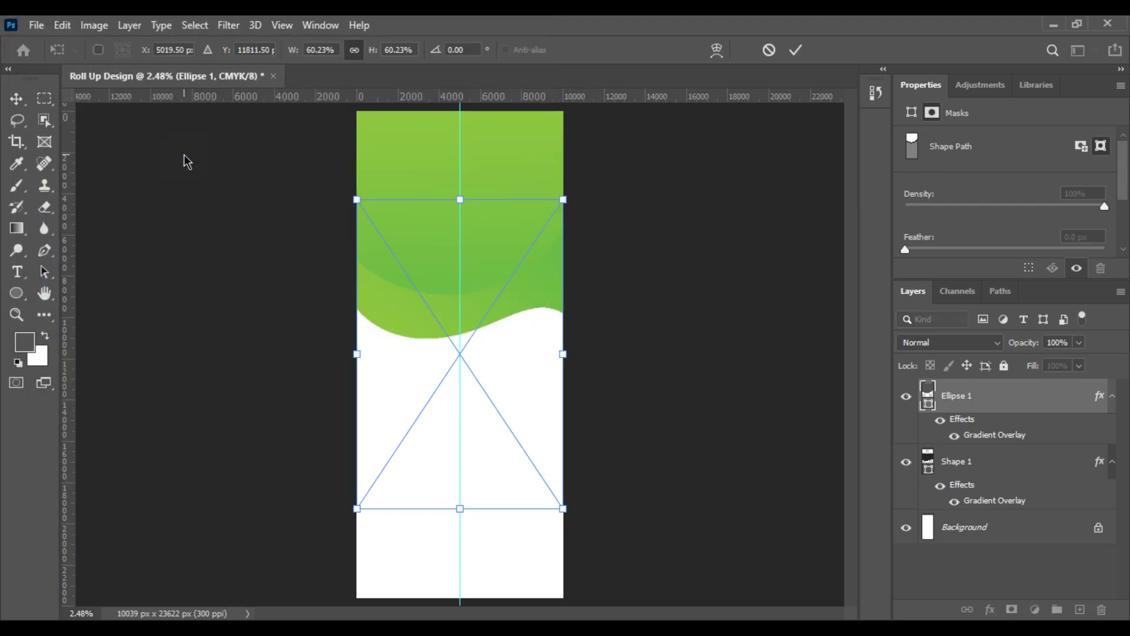
drag(493, 355, 513, 266)
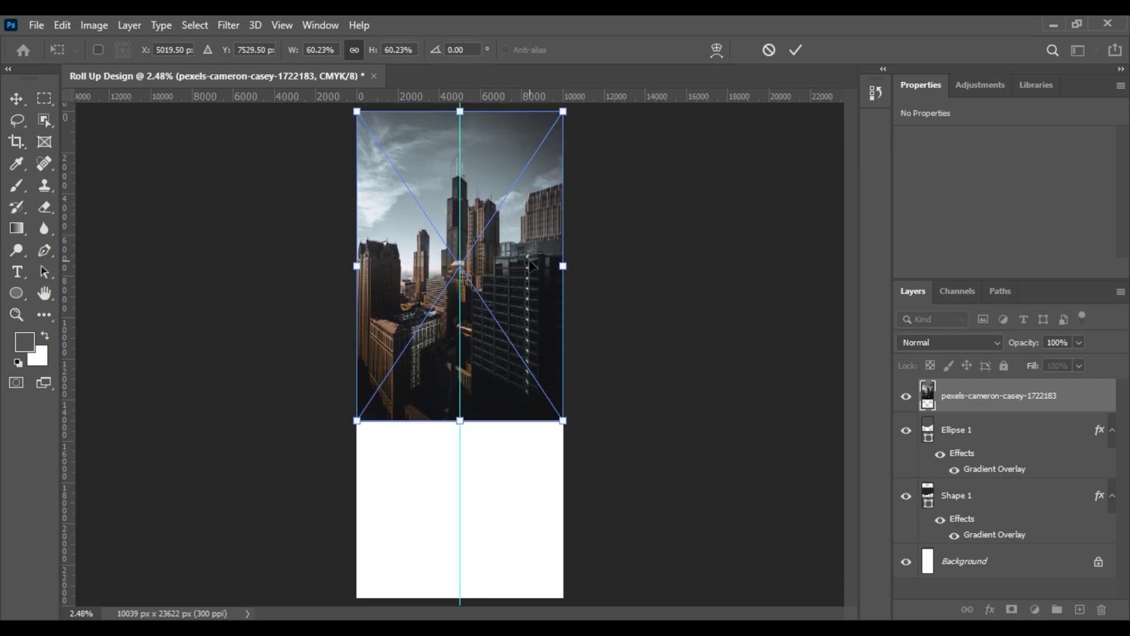
key(Return)
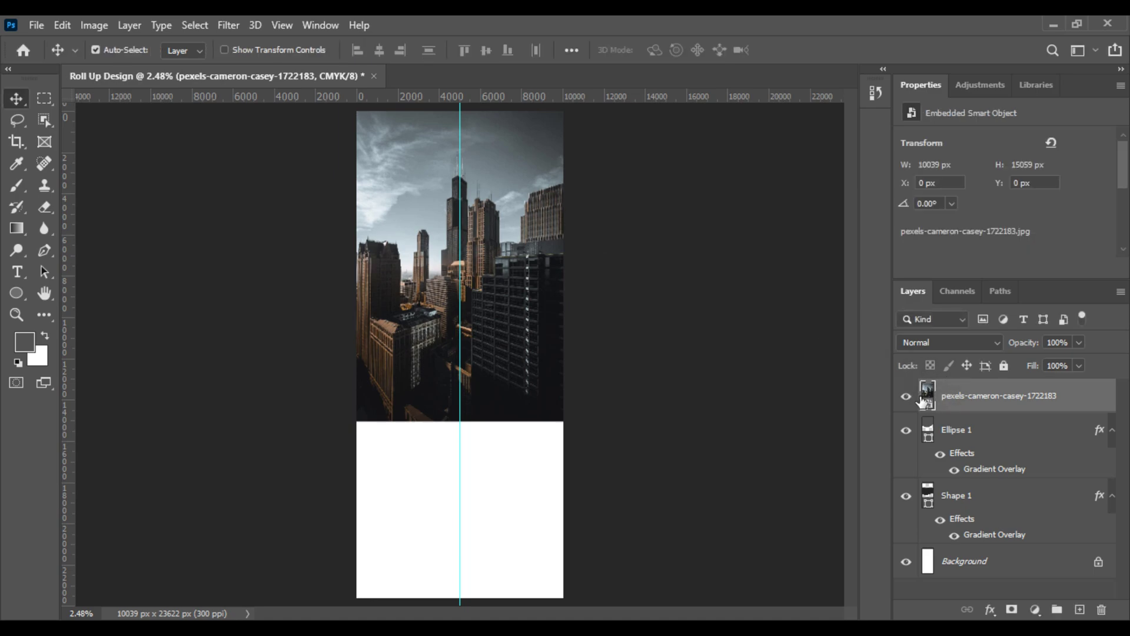
Step: Check the circle's outline against the city photo and move the photo up to Y -1330 px
click(905, 397)
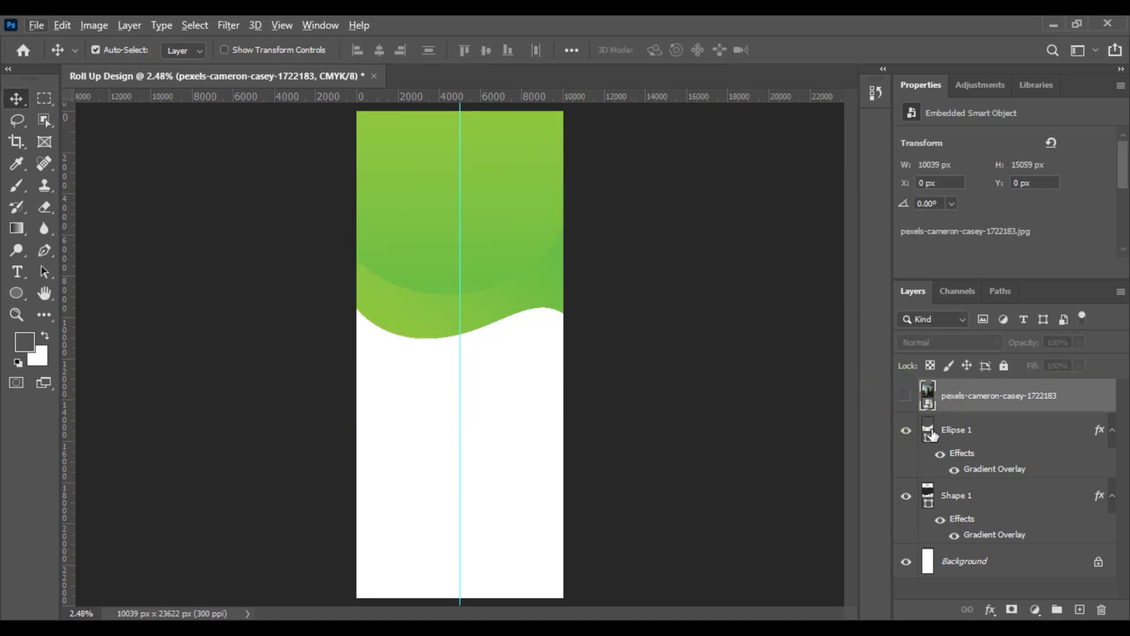
ctrl+click(929, 429)
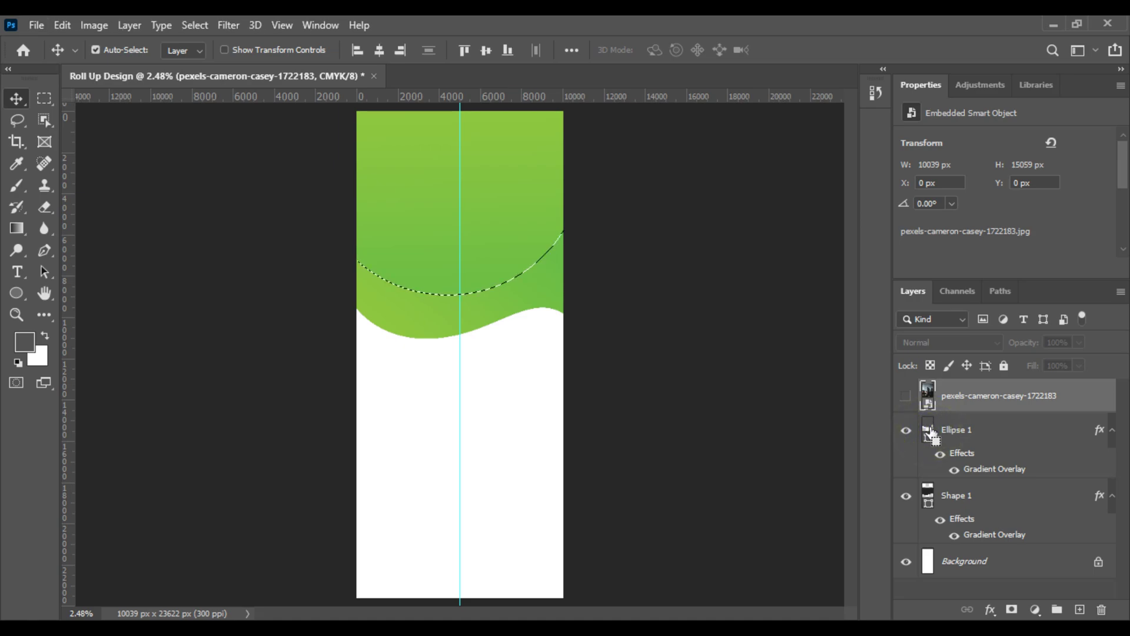
click(906, 403)
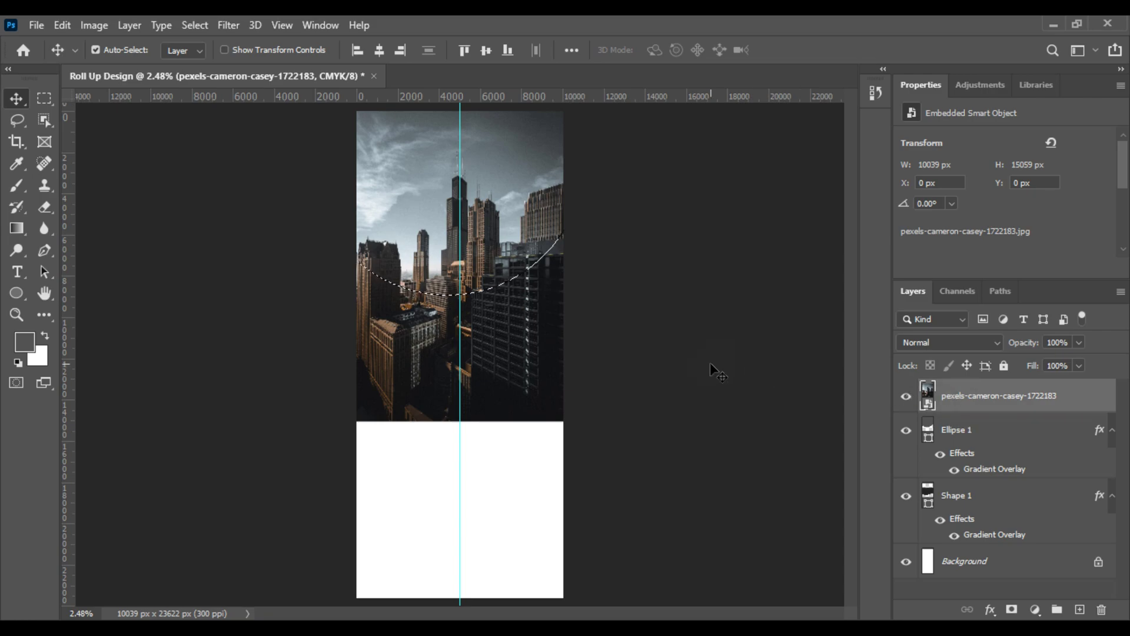
key(ctrl+d)
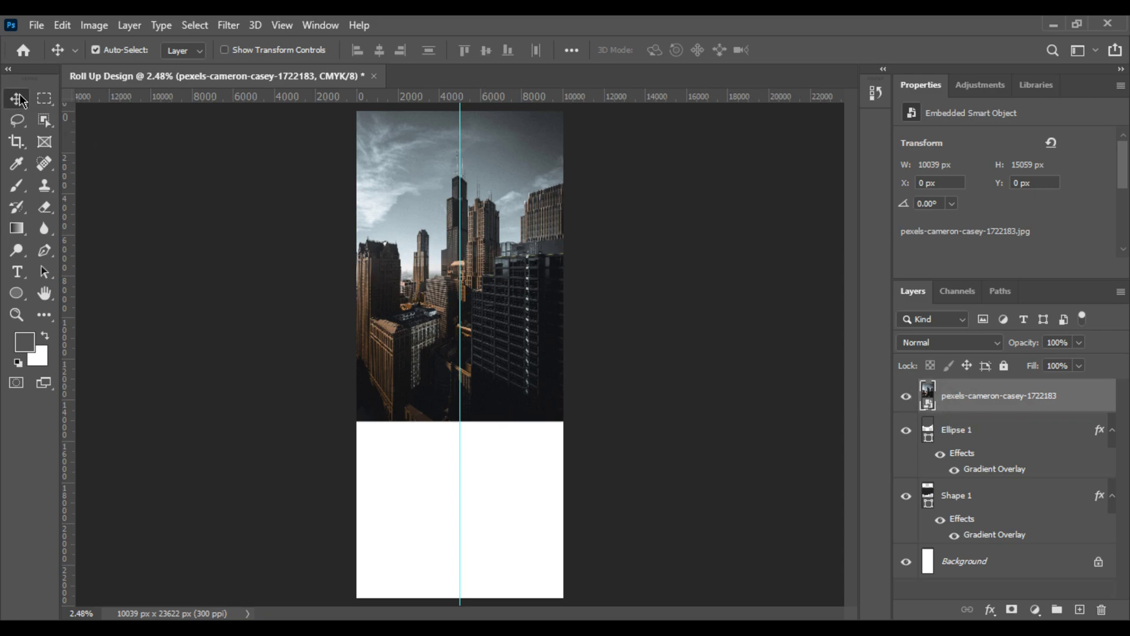
drag(496, 194, 496, 166)
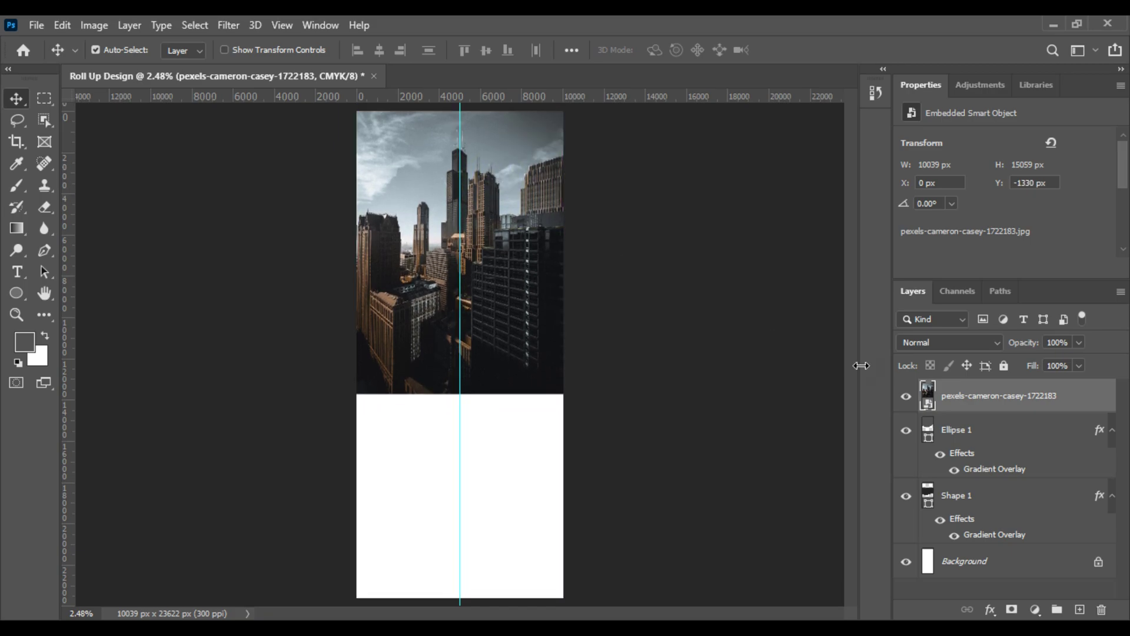
Step: Rasterize the city photo and cut away everything outside the circle's outline using an inverted selection of the circle
ctrl+click(929, 432)
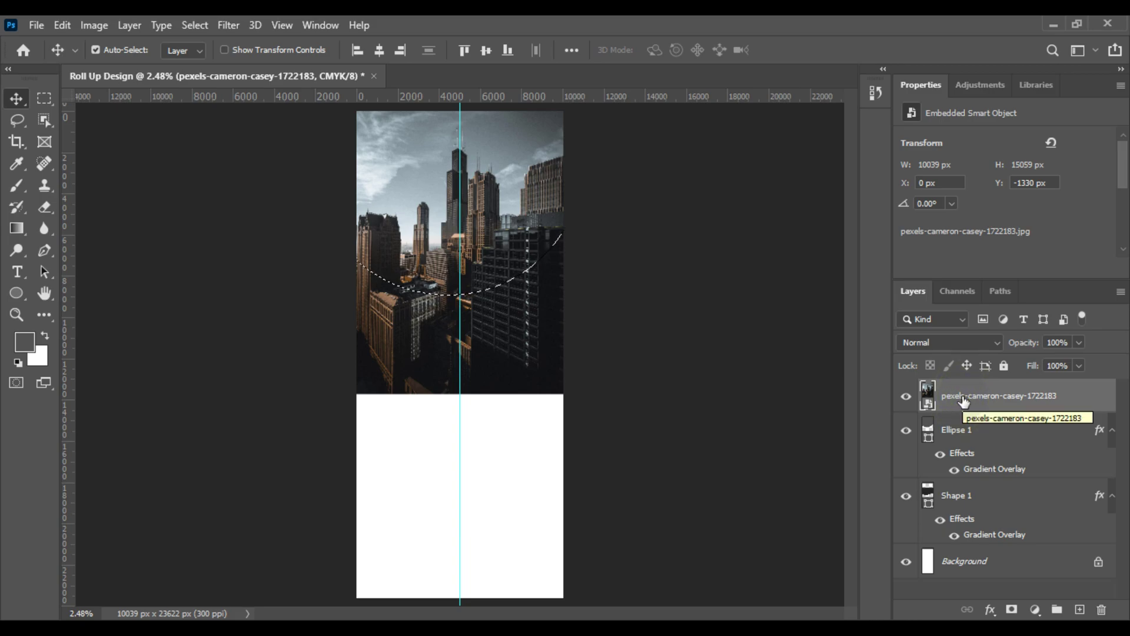
right_click(987, 407)
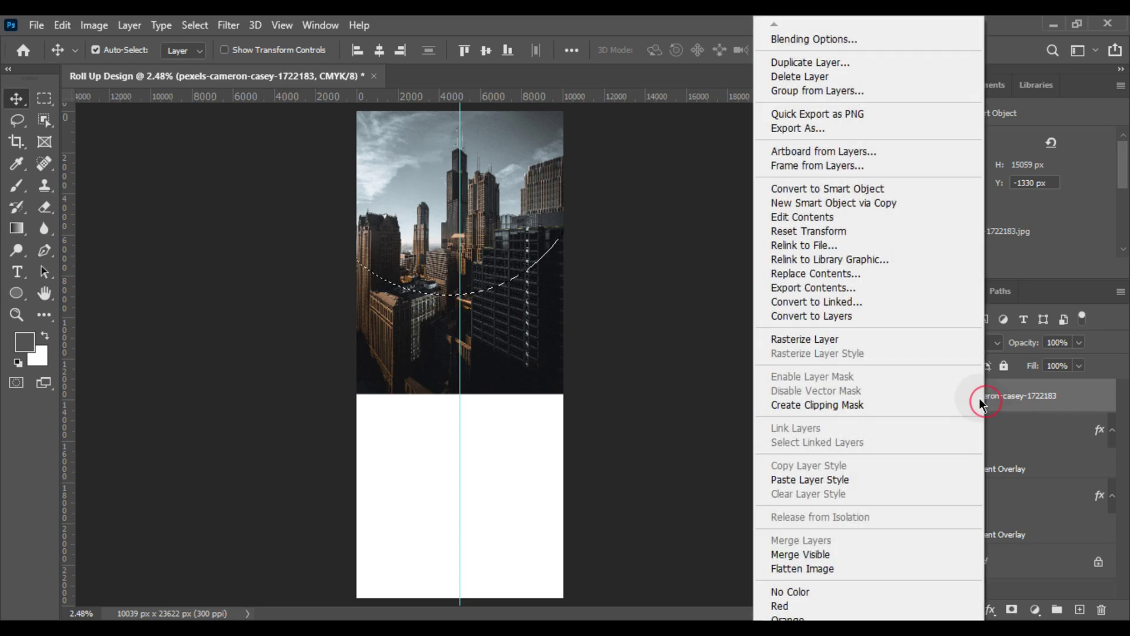
click(818, 344)
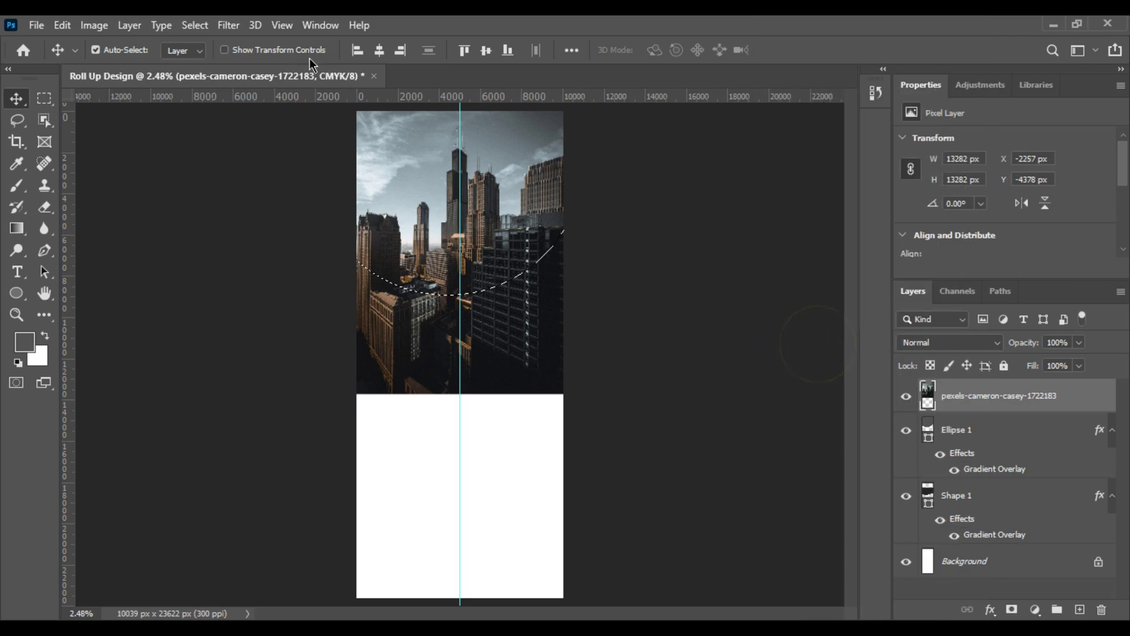
click(206, 25)
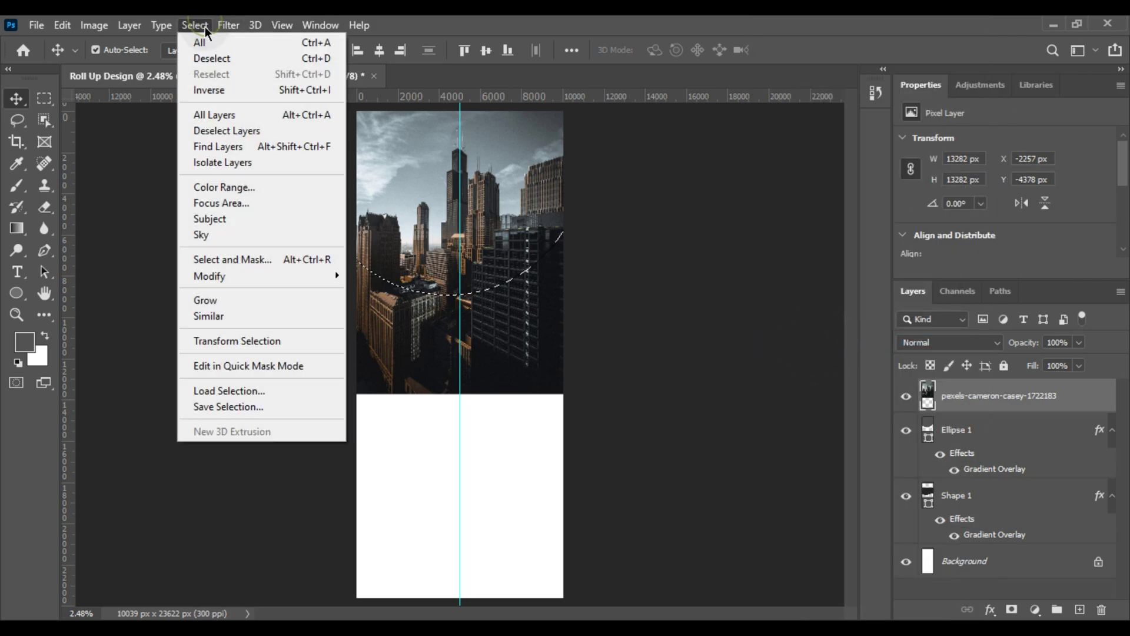
click(216, 93)
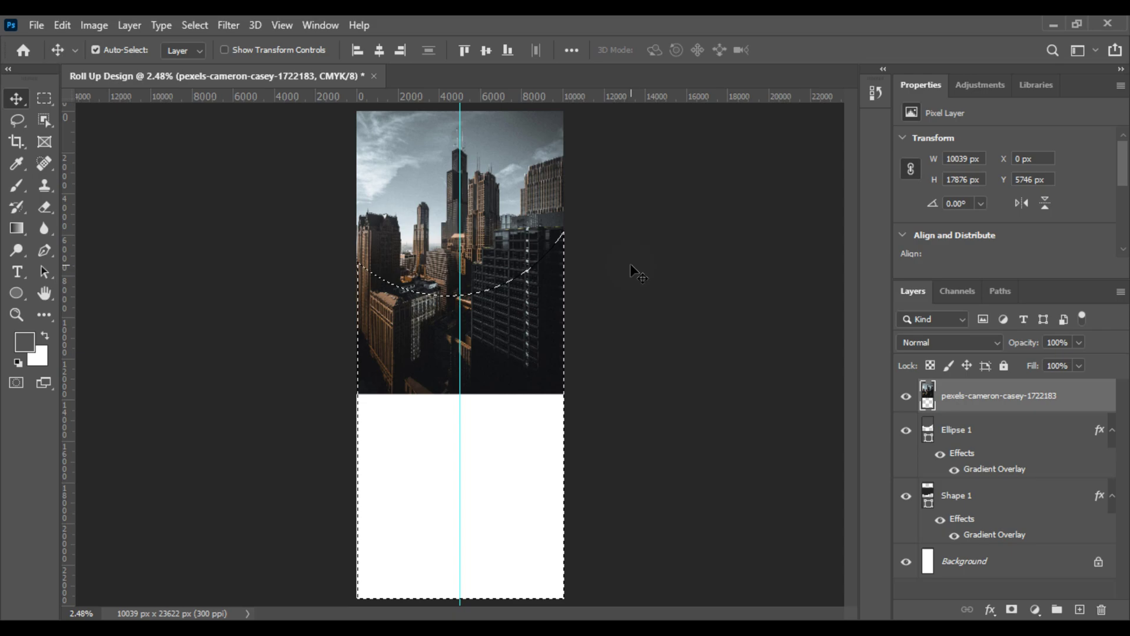
click(62, 25)
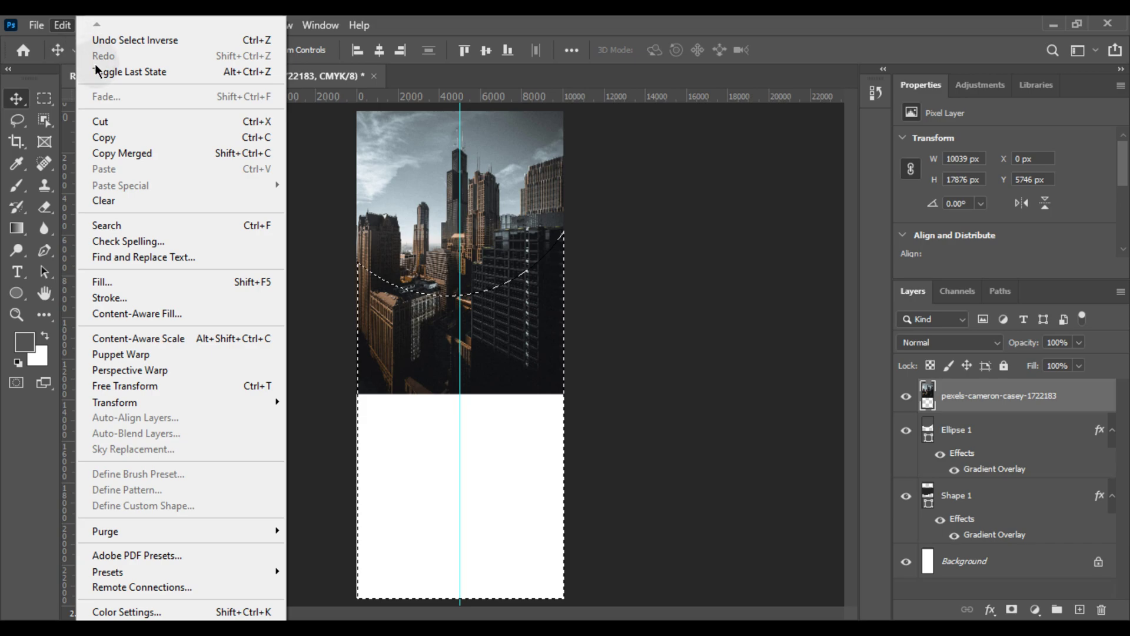
click(123, 121)
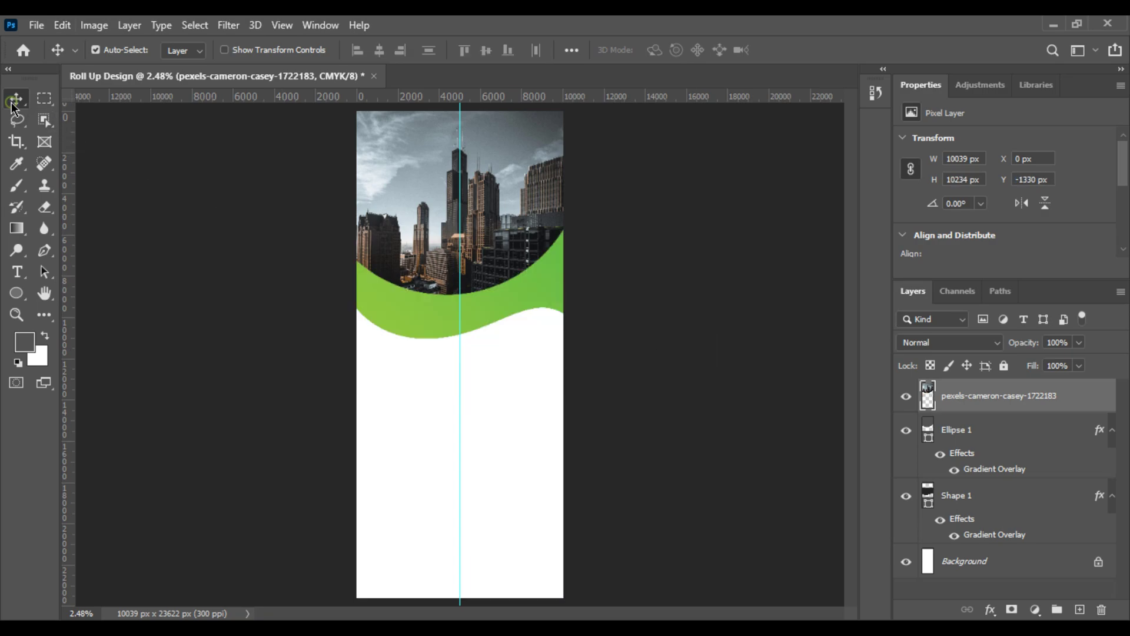
click(255, 222)
Step: Set the blend mode of the city photo's layer to Overlay
scroll(500, 282, up, 4)
scroll(499, 283, up, 2)
scroll(499, 282, down, 3)
scroll(496, 275, down, 1)
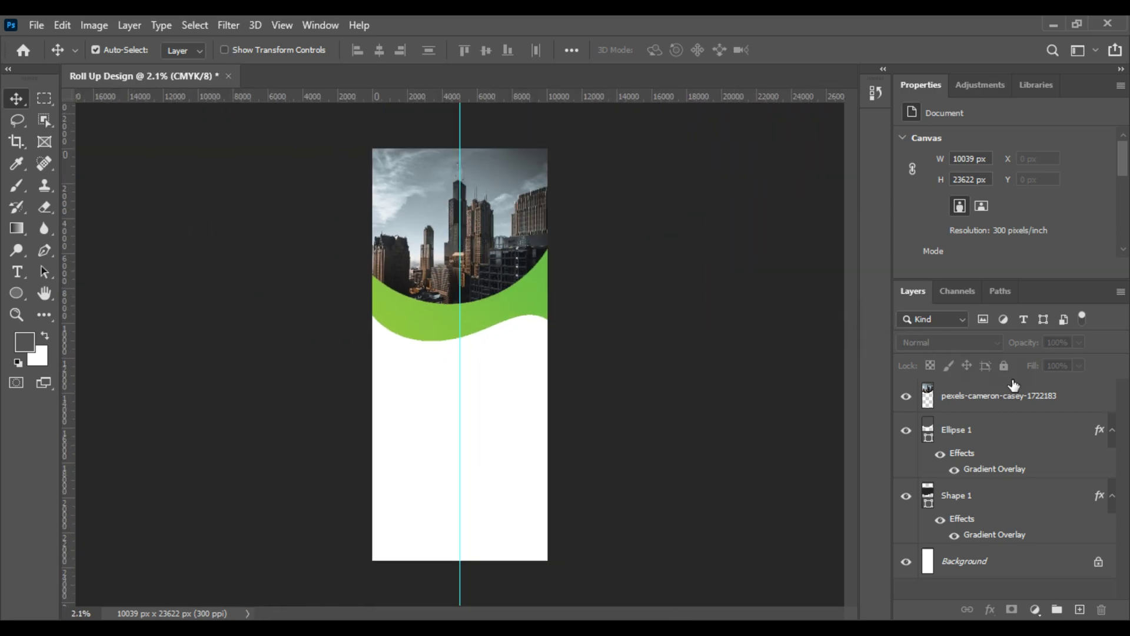
right_click(1035, 398)
key(Escape)
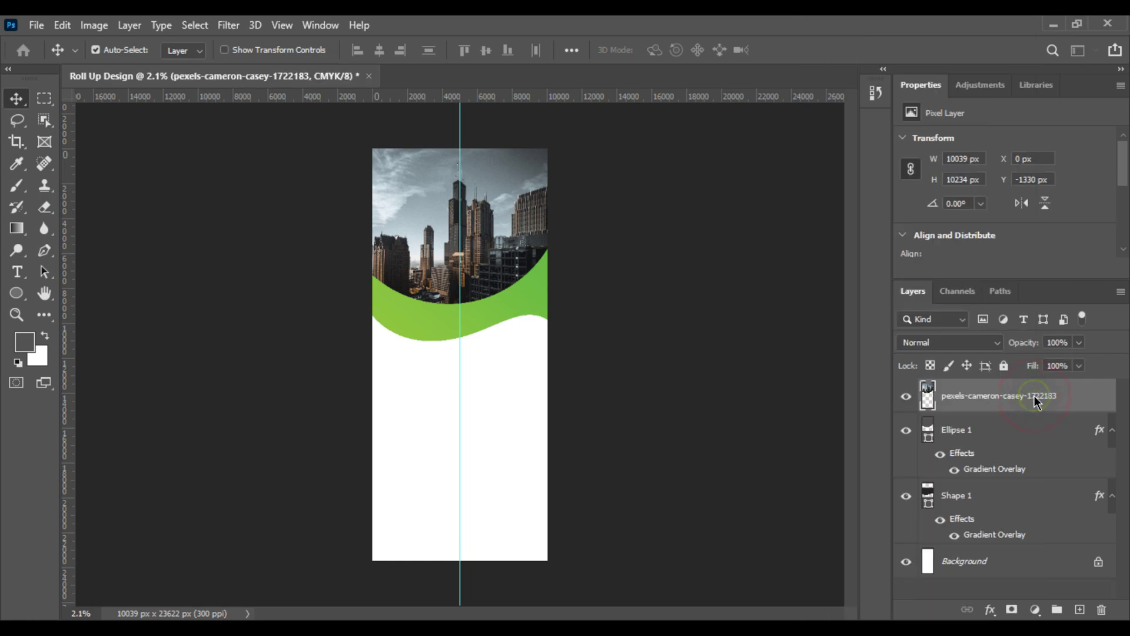
click(944, 343)
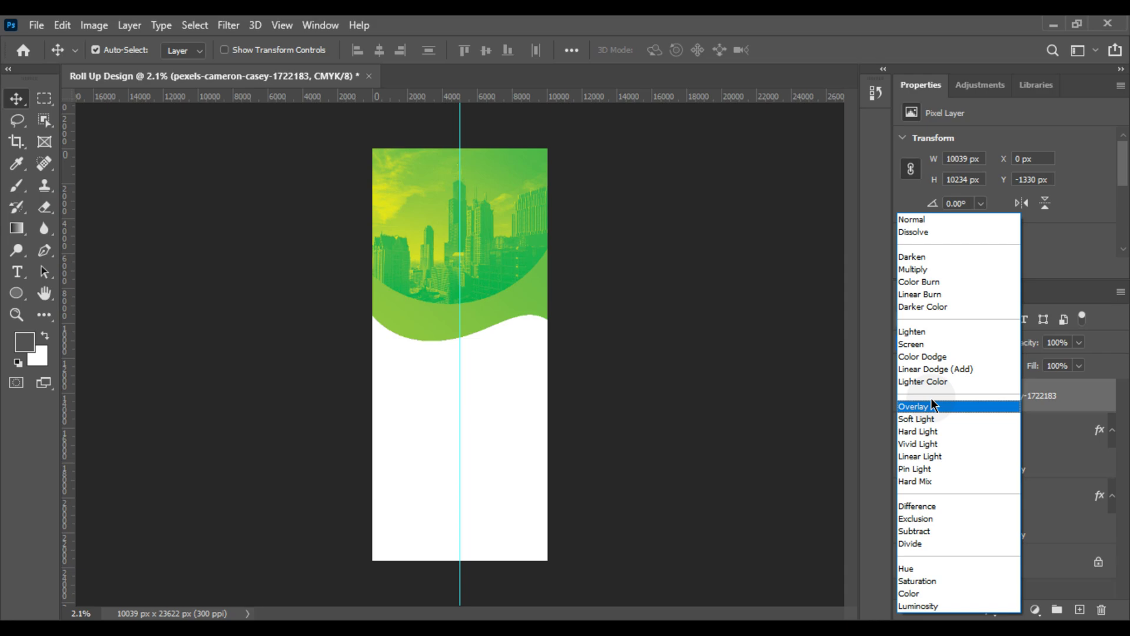
click(932, 405)
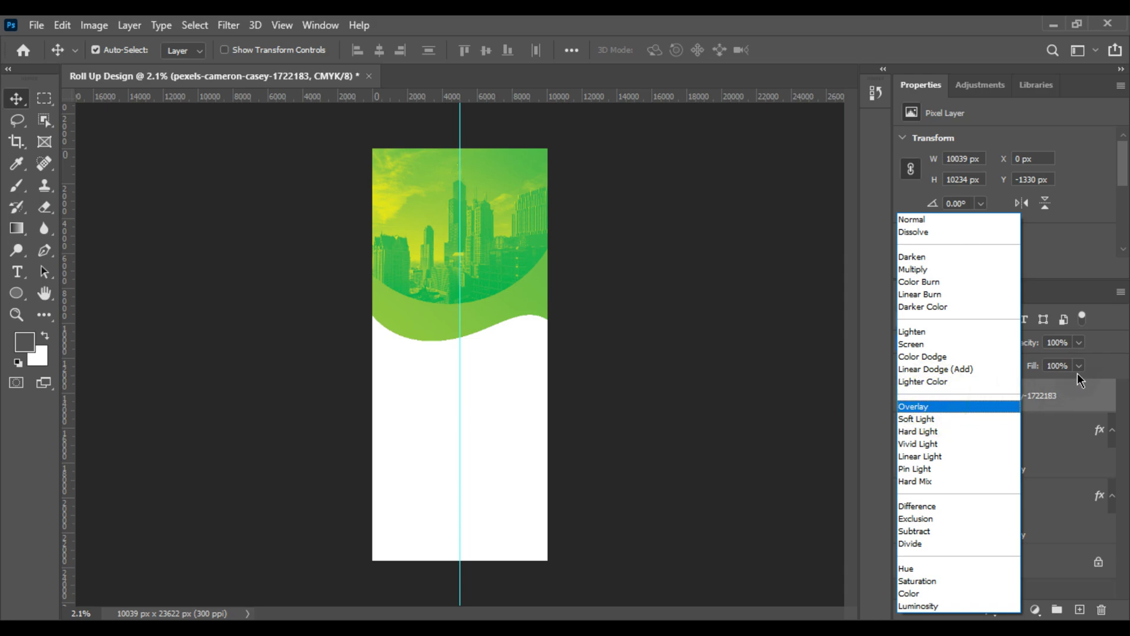
click(935, 404)
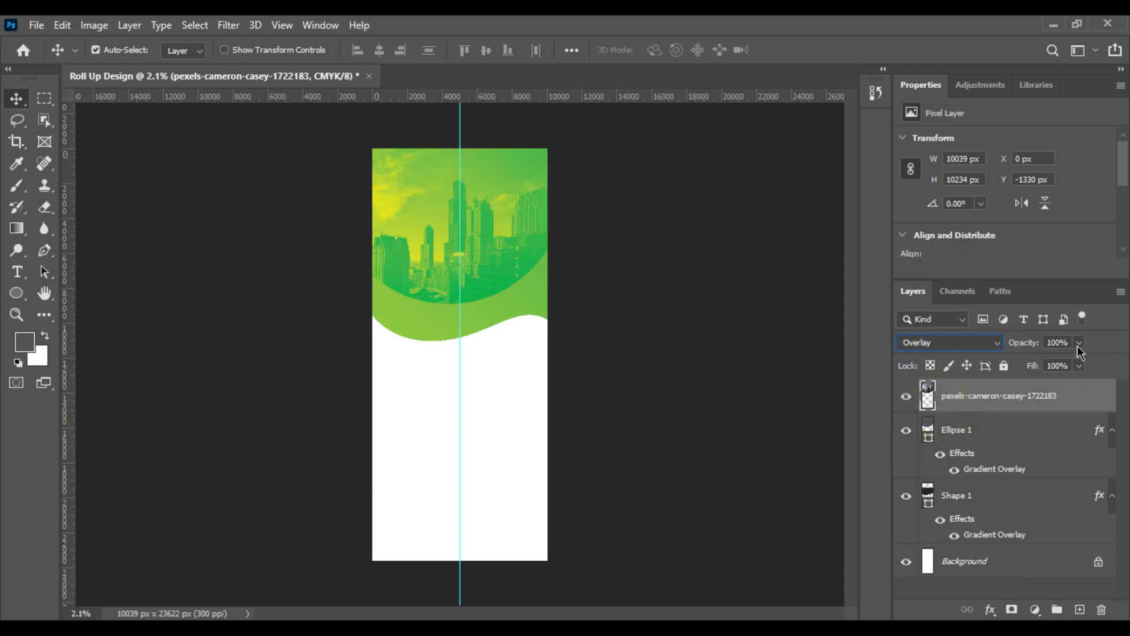
drag(1059, 363, 1128, 368)
click(592, 311)
click(593, 311)
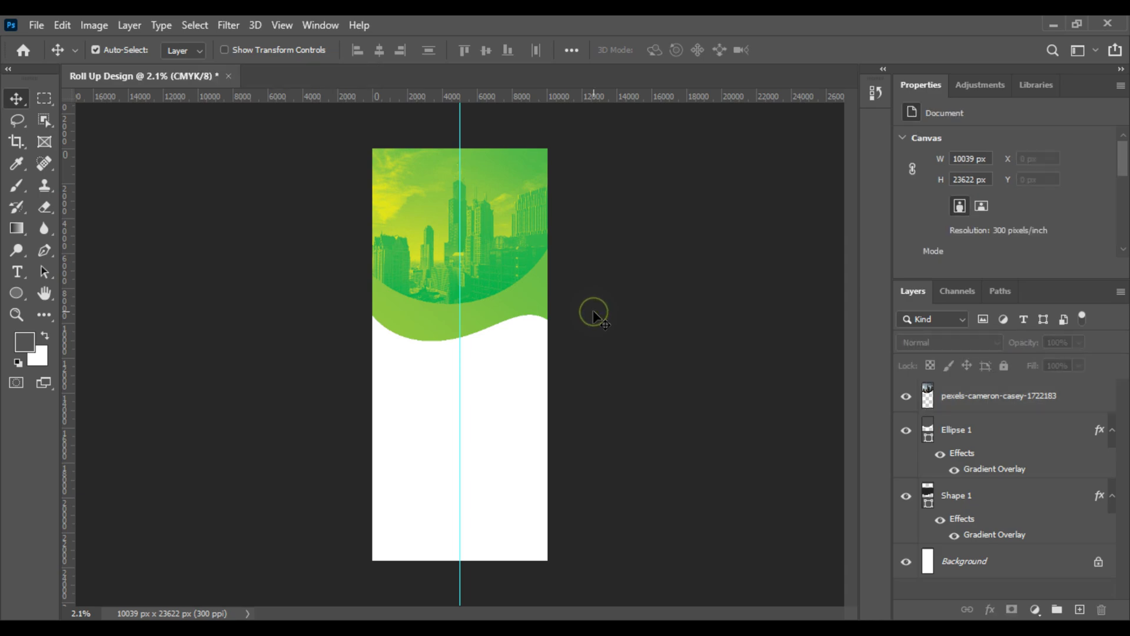
scroll(593, 311, up, 6)
scroll(593, 311, down, 4)
scroll(592, 310, down, 2)
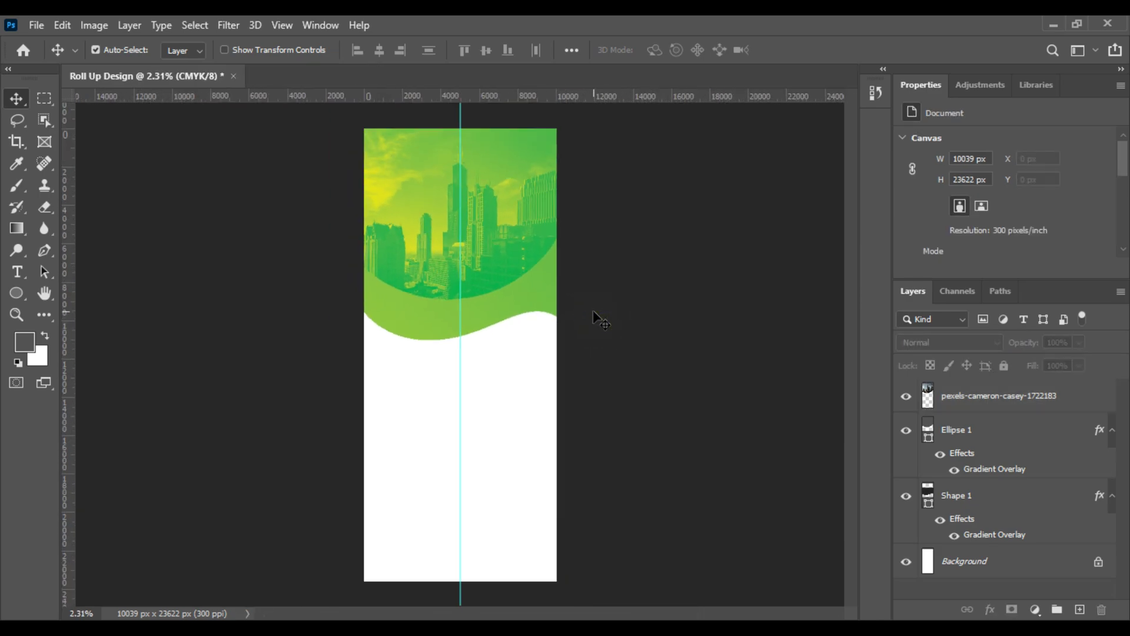
scroll(592, 310, up, 1)
scroll(592, 310, down, 1)
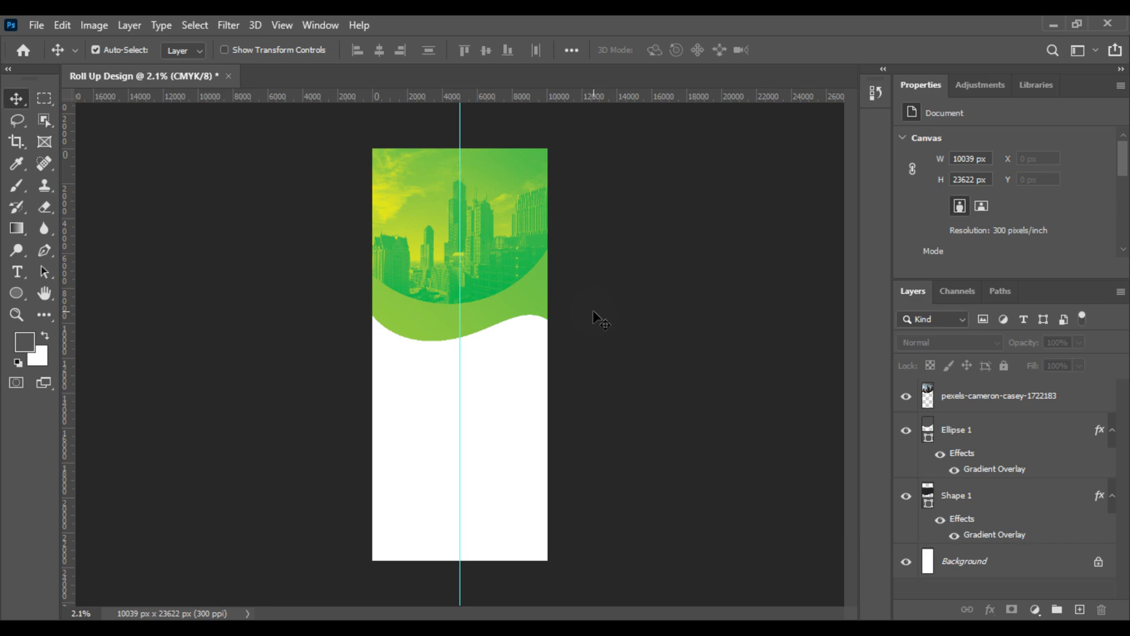
Step: Transform the wave shape, stretching its height to 117% and skewing it vertically by about 6.7°
scroll(592, 310, up, 3)
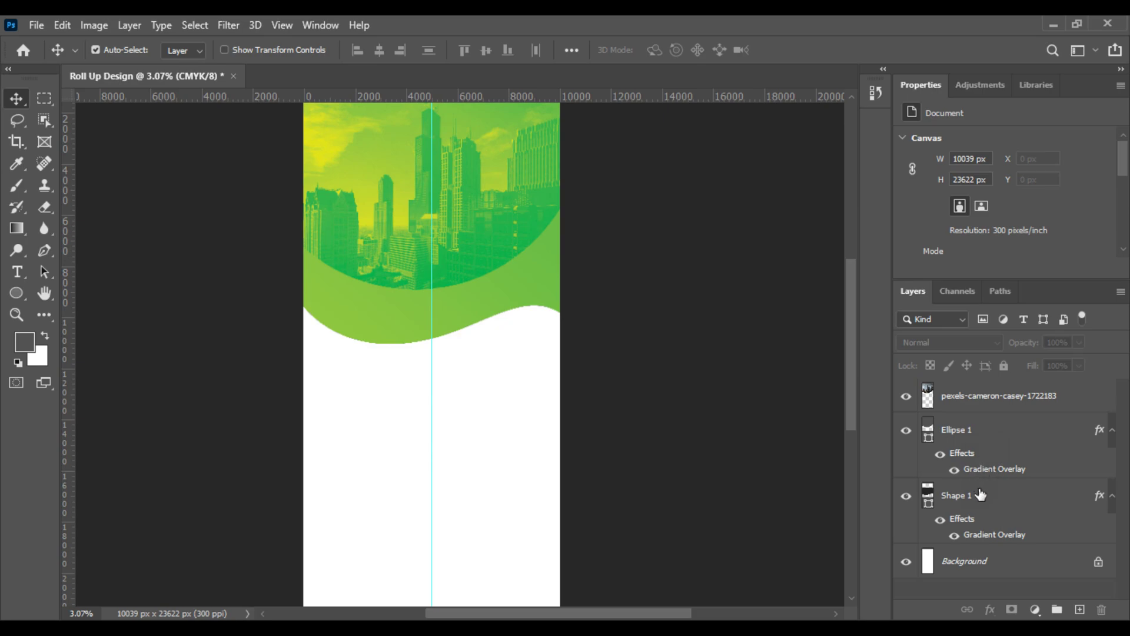
click(980, 495)
key(ctrl+t)
mouse_move(450, 313)
mouse_down()
mouse_move(446, 288)
mouse_move(449, 305)
mouse_up()
drag(285, 151, 287, 116)
drag(478, 228, 478, 242)
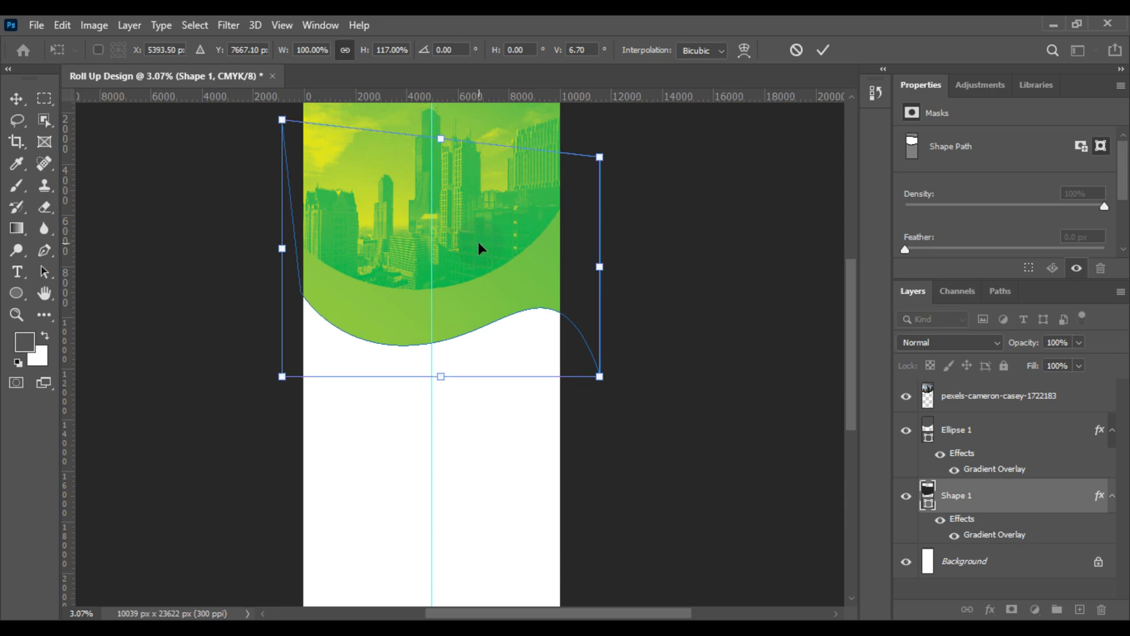
key(Return)
Step: Adjust the wave shape's Gradient Overlay to an angle of 91° and a scale of 59%
scroll(544, 339, down, 4)
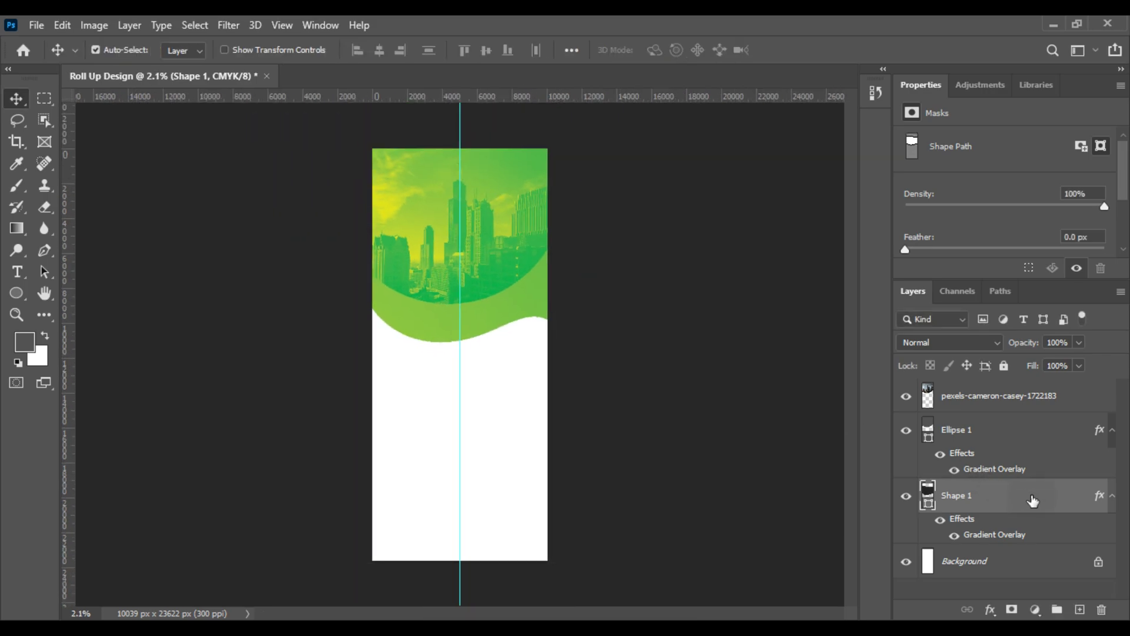
double_click(973, 535)
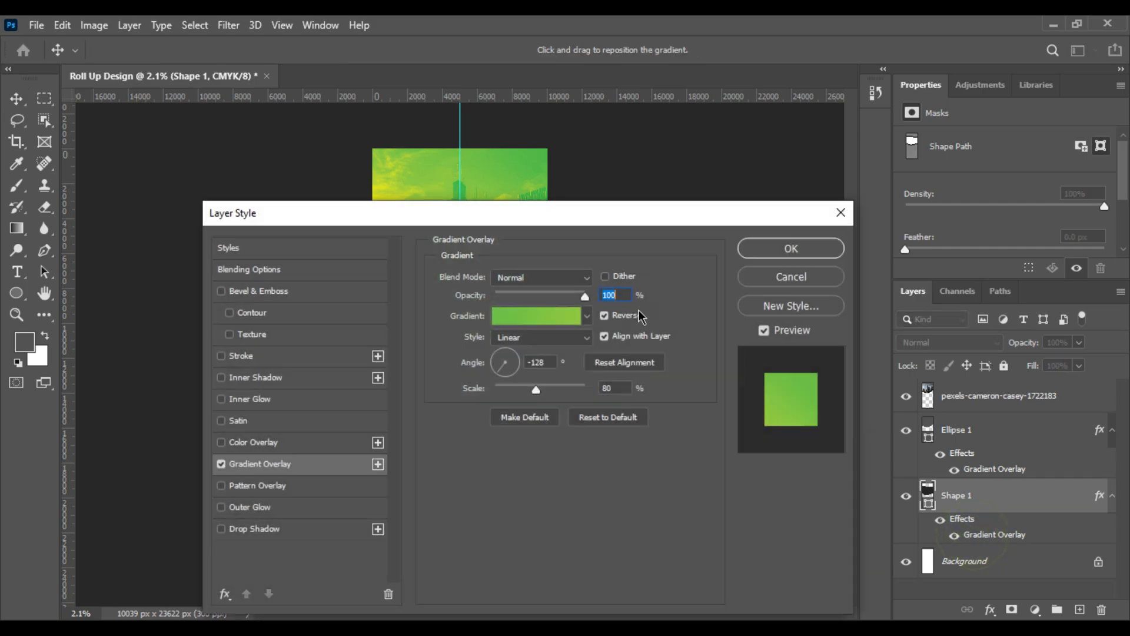
drag(576, 217, 824, 191)
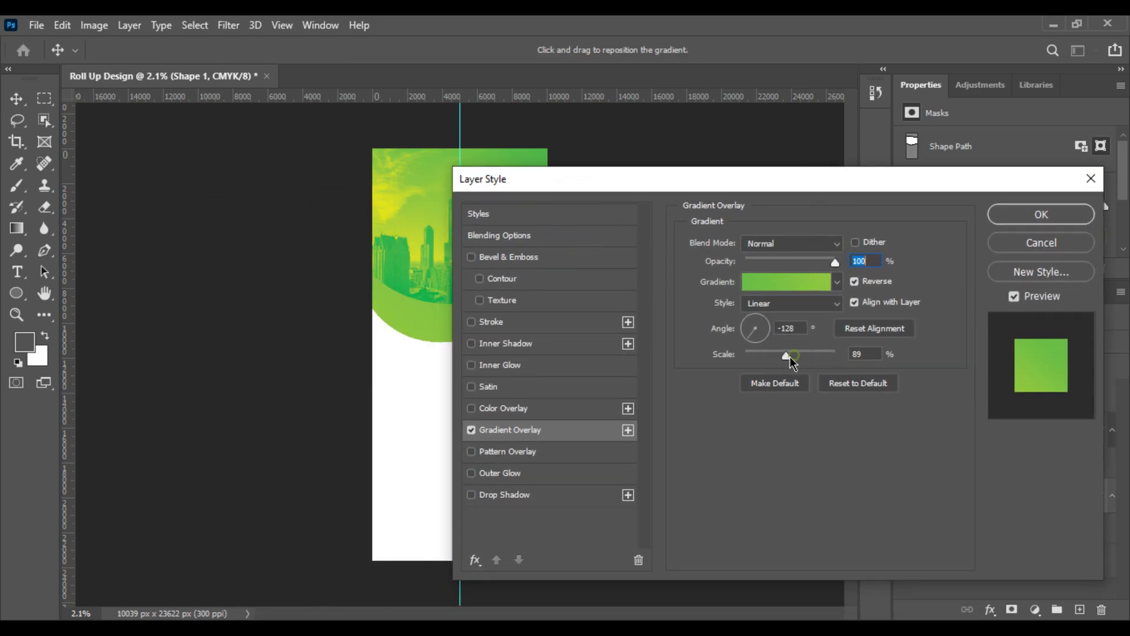
drag(786, 356, 777, 356)
drag(708, 182, 847, 122)
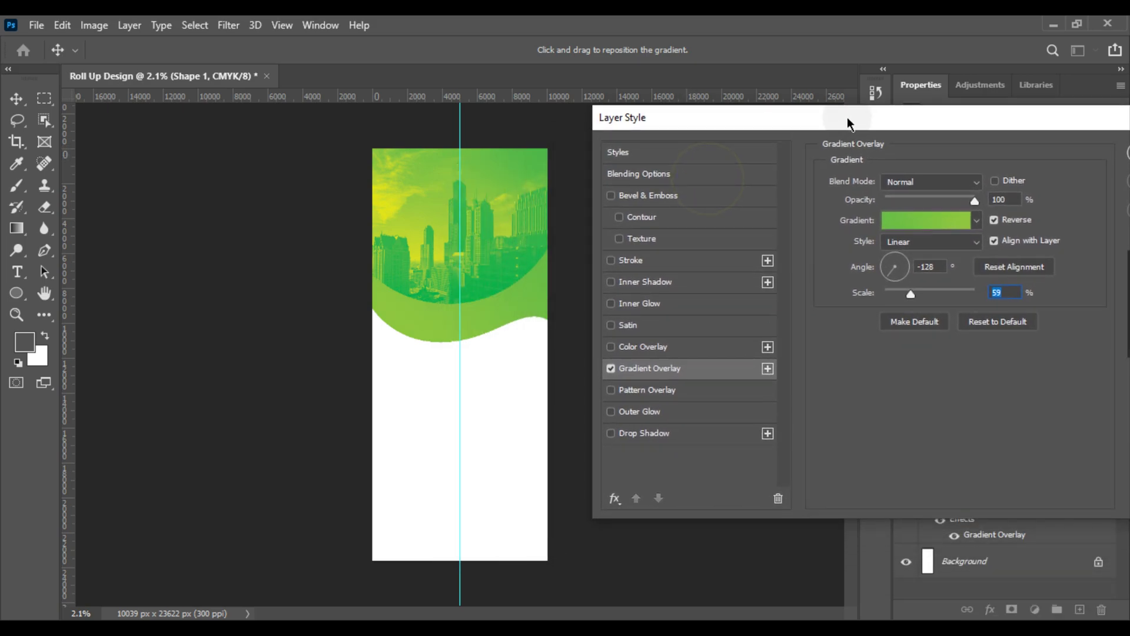
key(shift+Tab)
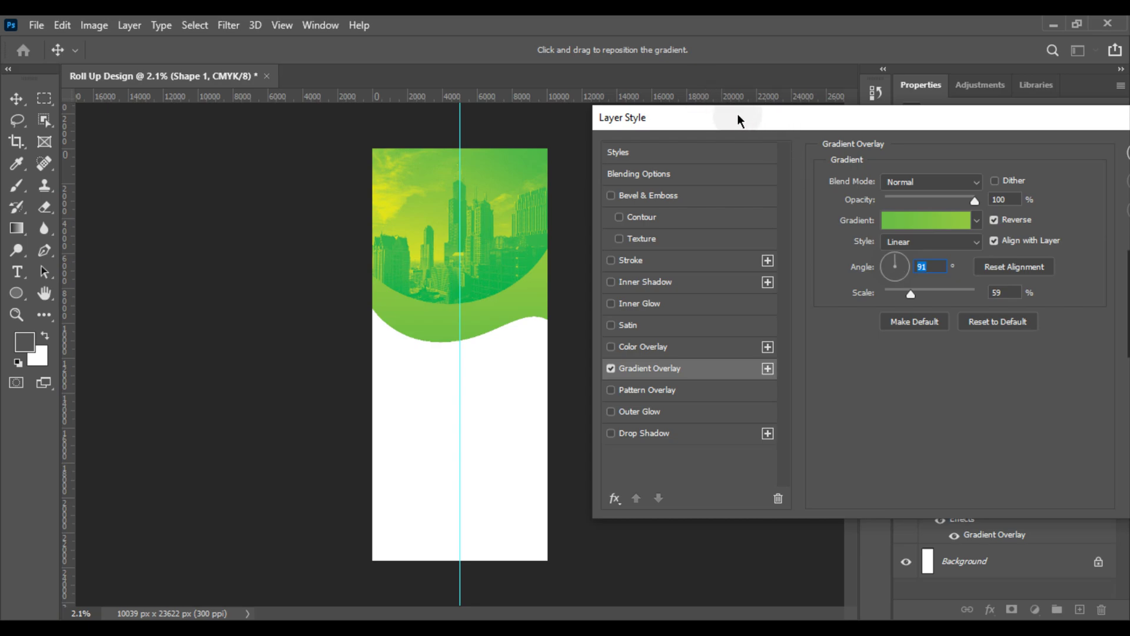
drag(736, 118, 598, 126)
click(1001, 158)
Step: Set the city photo's blend mode to Multiply and its opacity to 33%
scroll(483, 297, up, 2)
scroll(487, 314, down, 1)
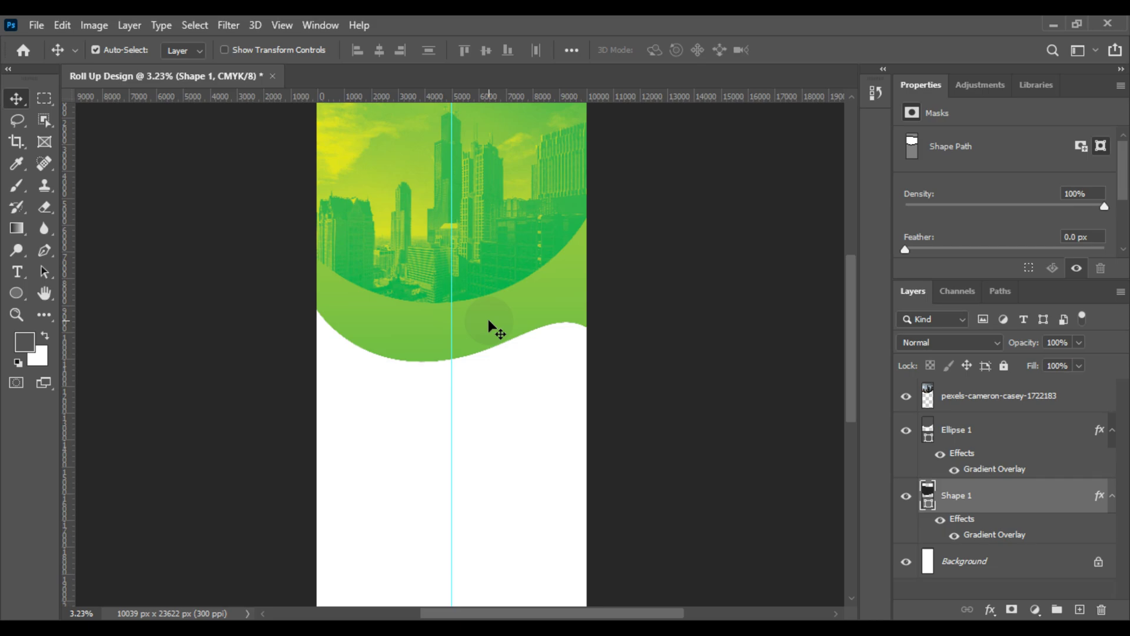
scroll(489, 319, down, 1)
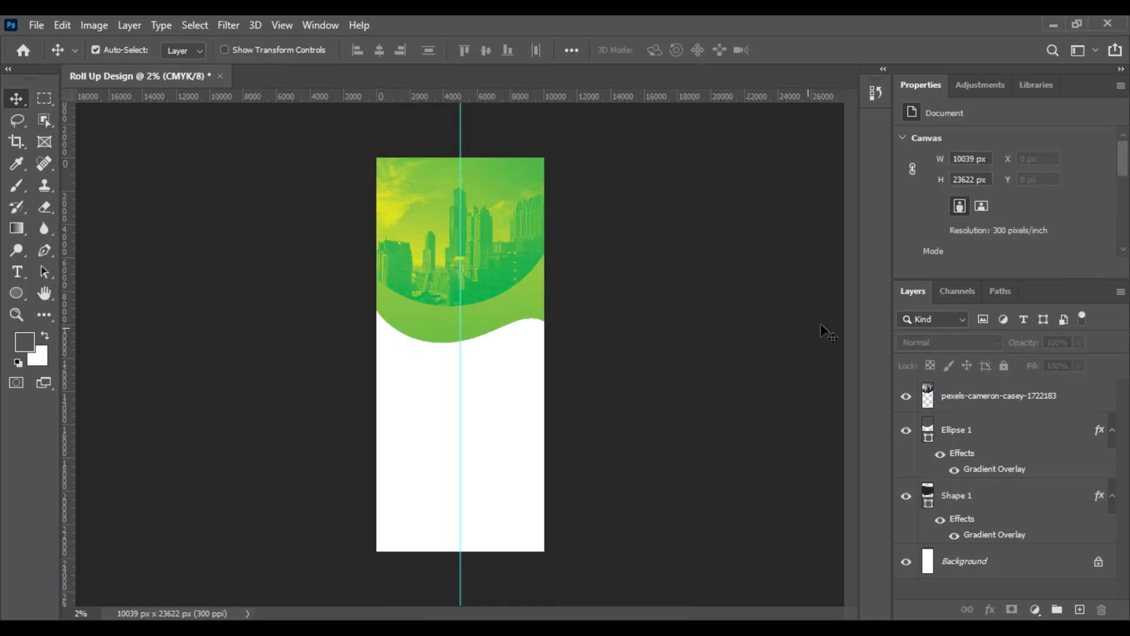
click(947, 391)
click(942, 340)
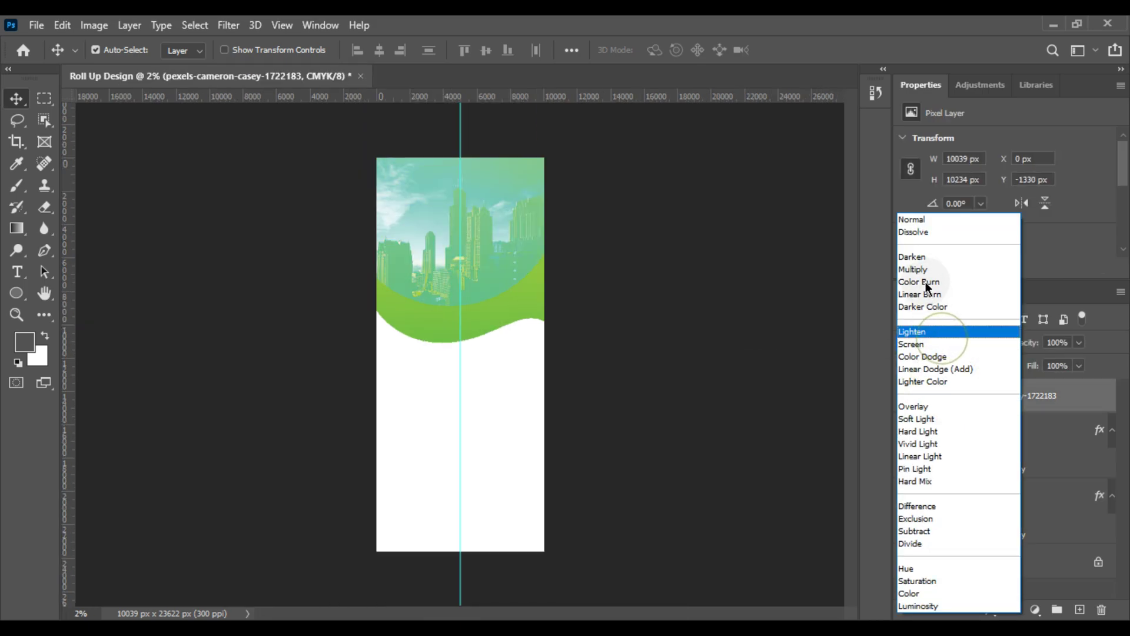
click(923, 271)
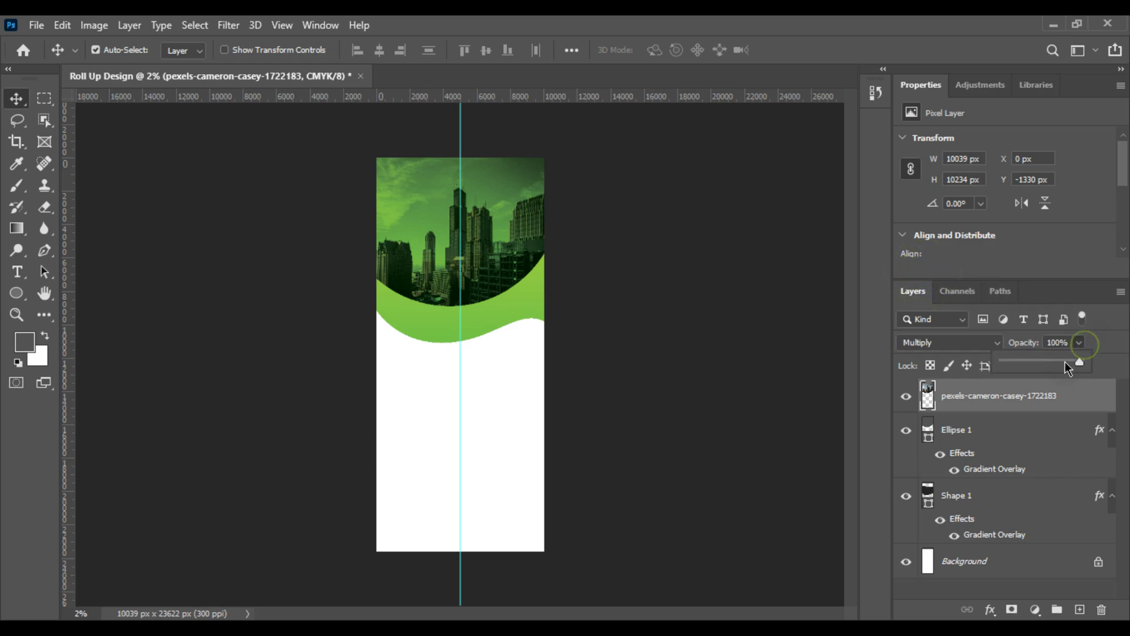
drag(1028, 364, 1027, 364)
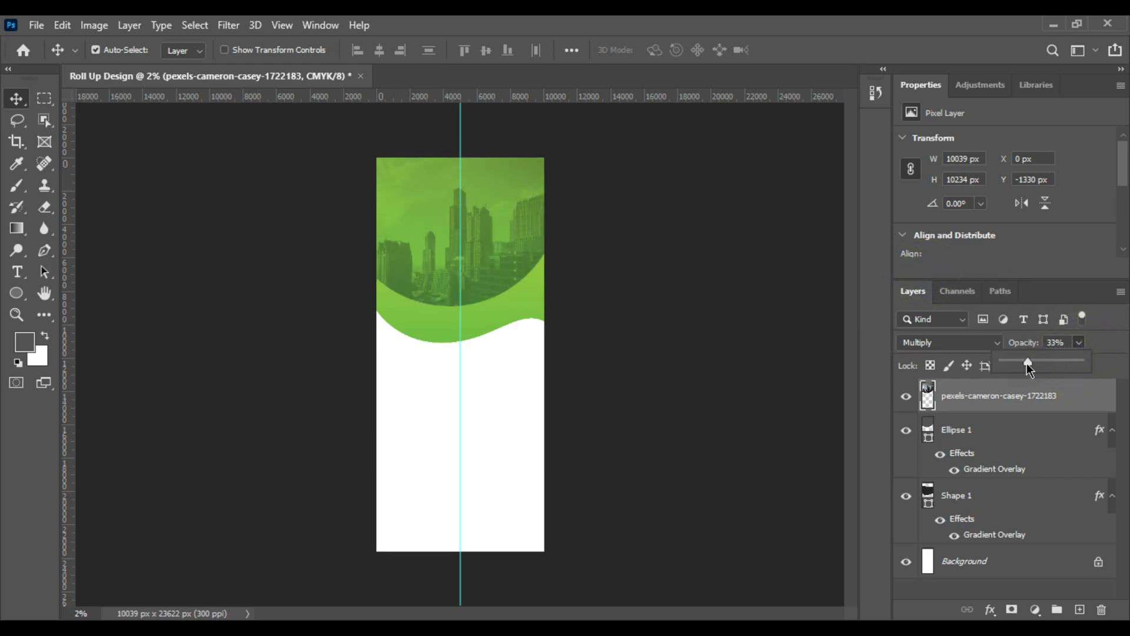
click(718, 340)
Step: Draw a curved Pen tool edge about 11,276 px wide across the banner's lower part, rising past its right side
scroll(460, 294, up, 6)
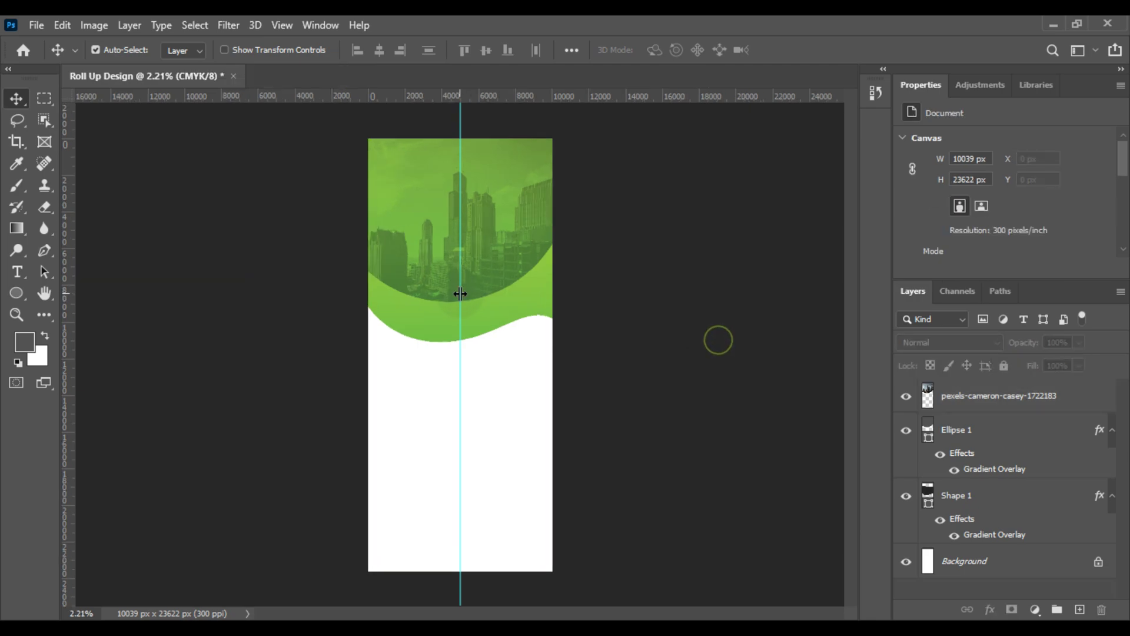
drag(461, 290, 460, 140)
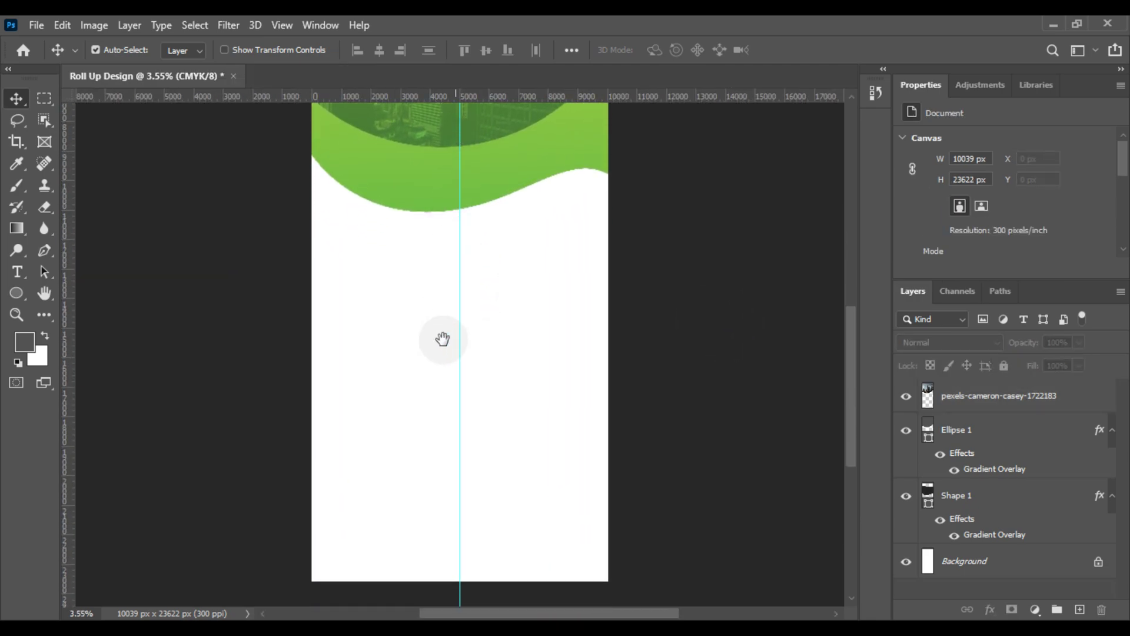
click(44, 250)
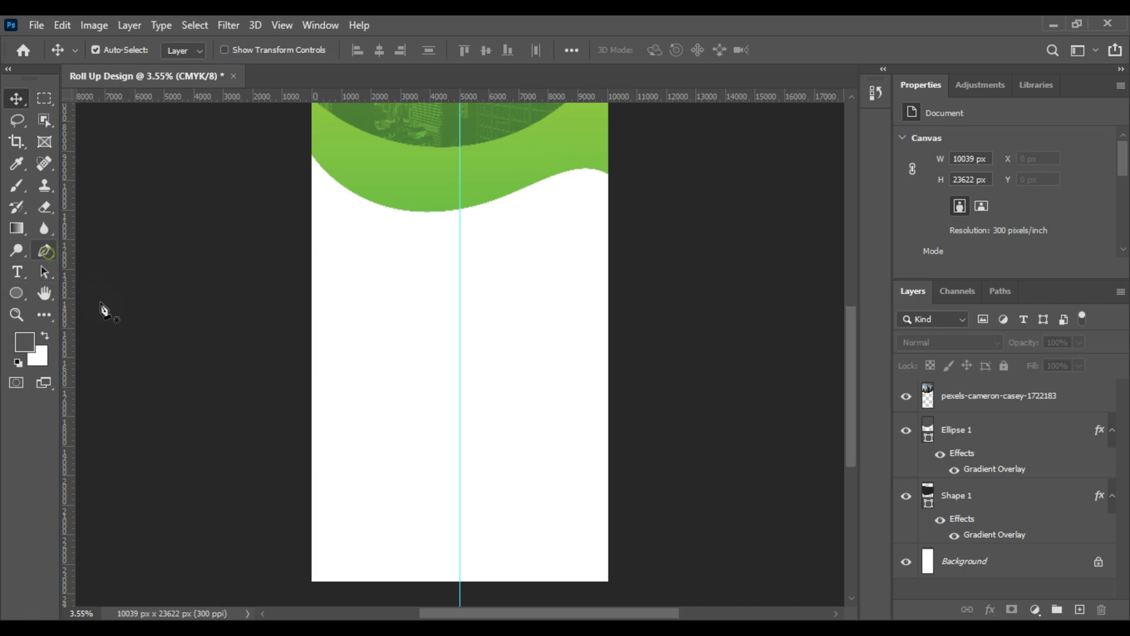
click(308, 503)
drag(642, 412, 762, 223)
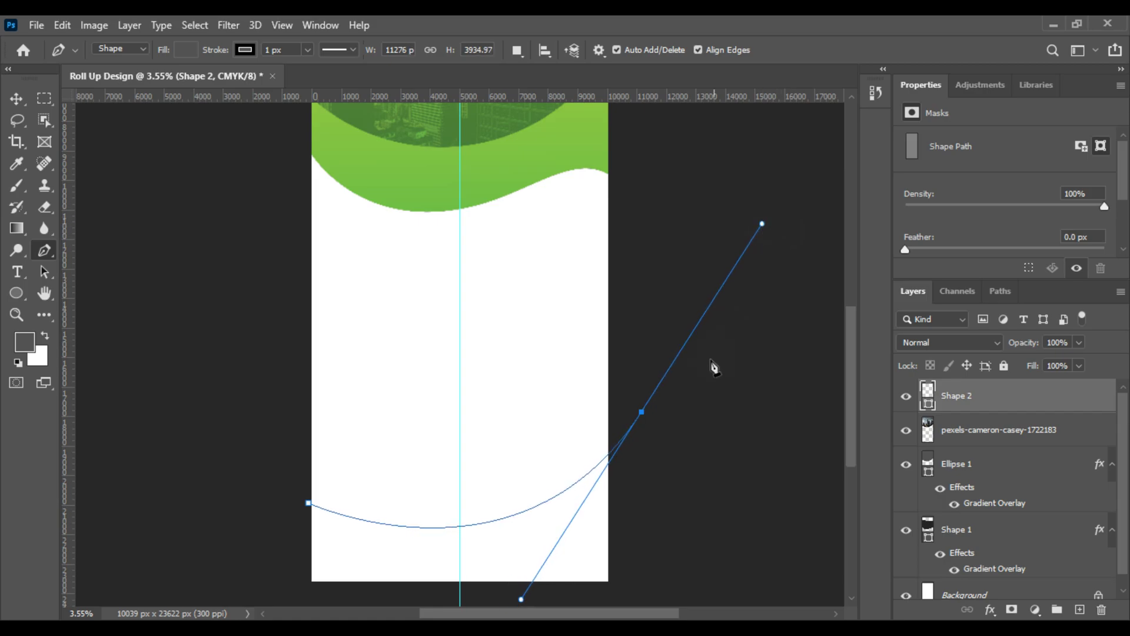
drag(641, 412, 641, 387)
Step: Close the new pen shape around the banner's bottom edge, making it about 11,721 × 6,913 px, and deselect it
scroll(653, 445, down, 1)
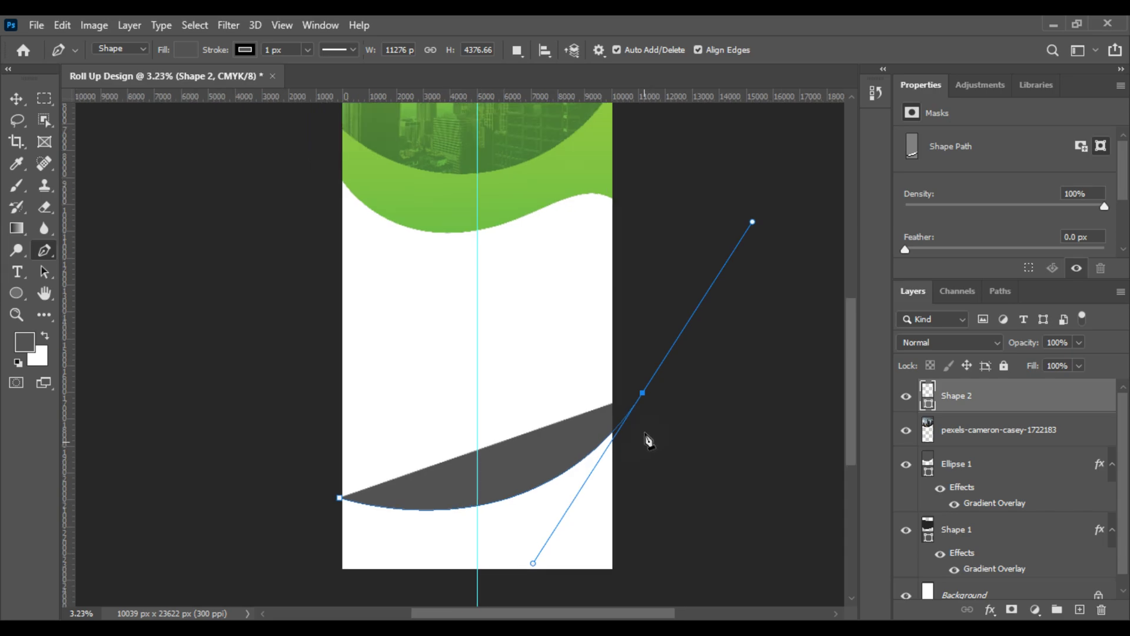
scroll(647, 436, up, 3)
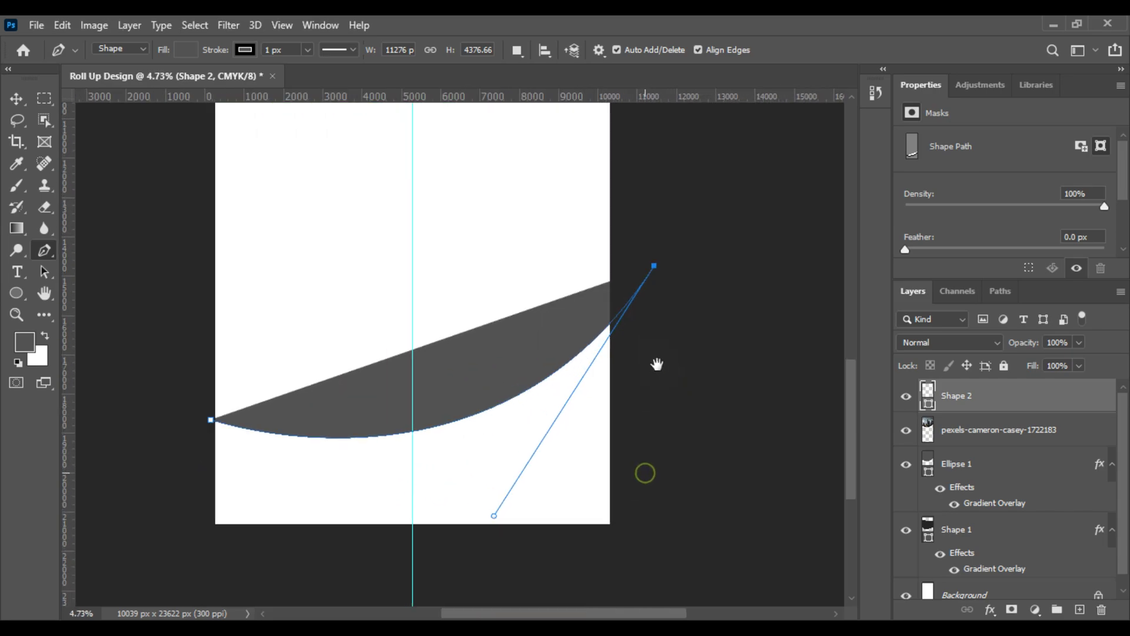
drag(656, 471, 656, 495)
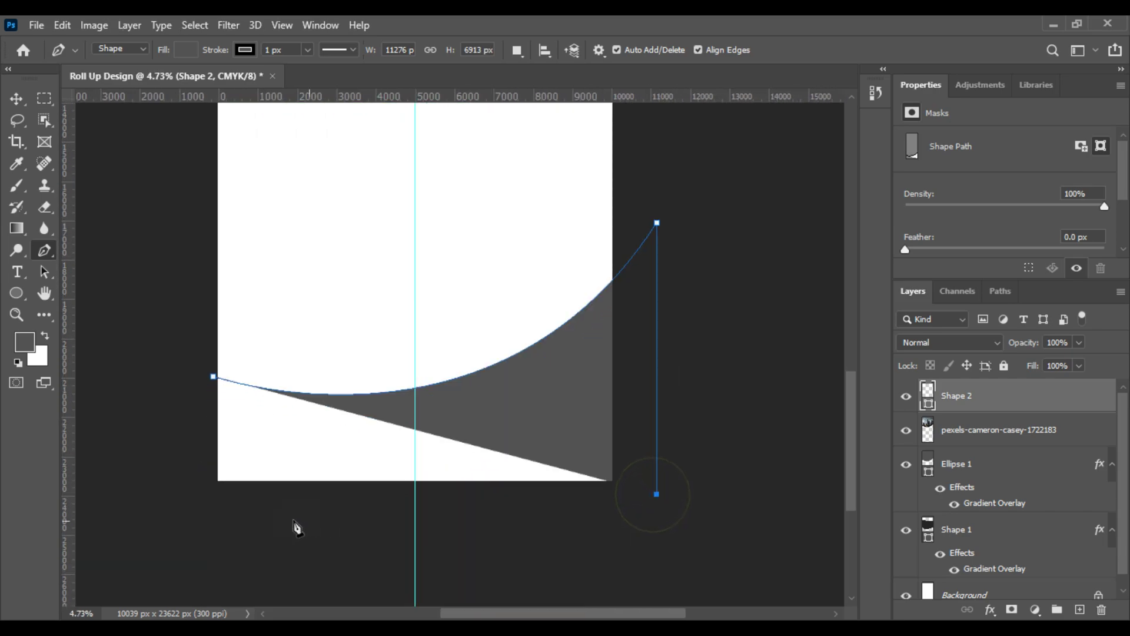
click(196, 494)
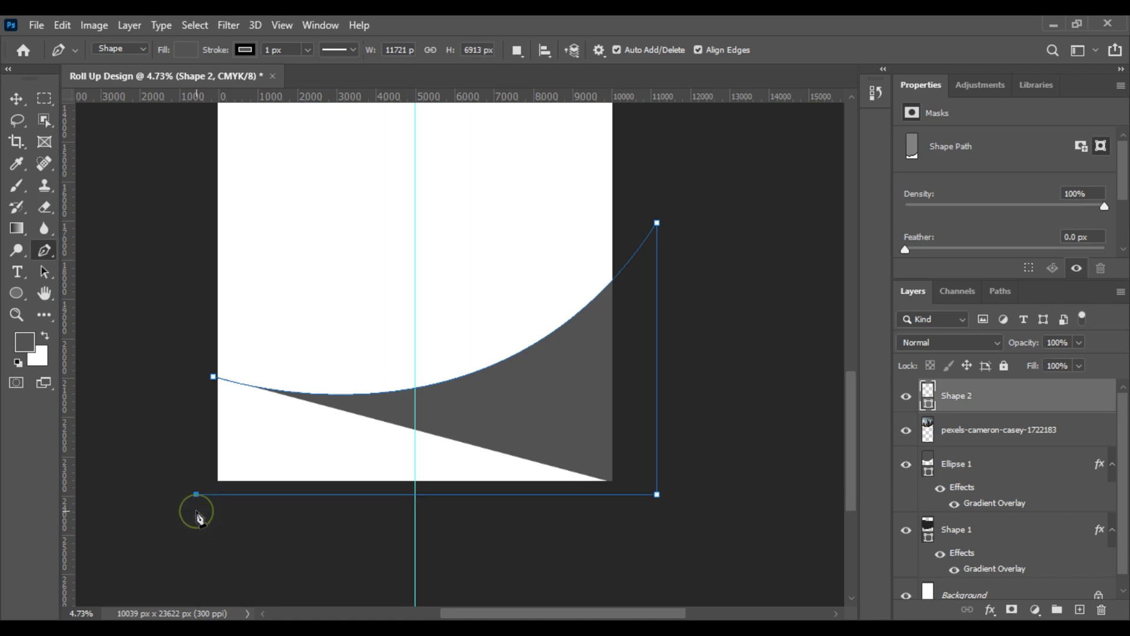
click(214, 377)
click(16, 99)
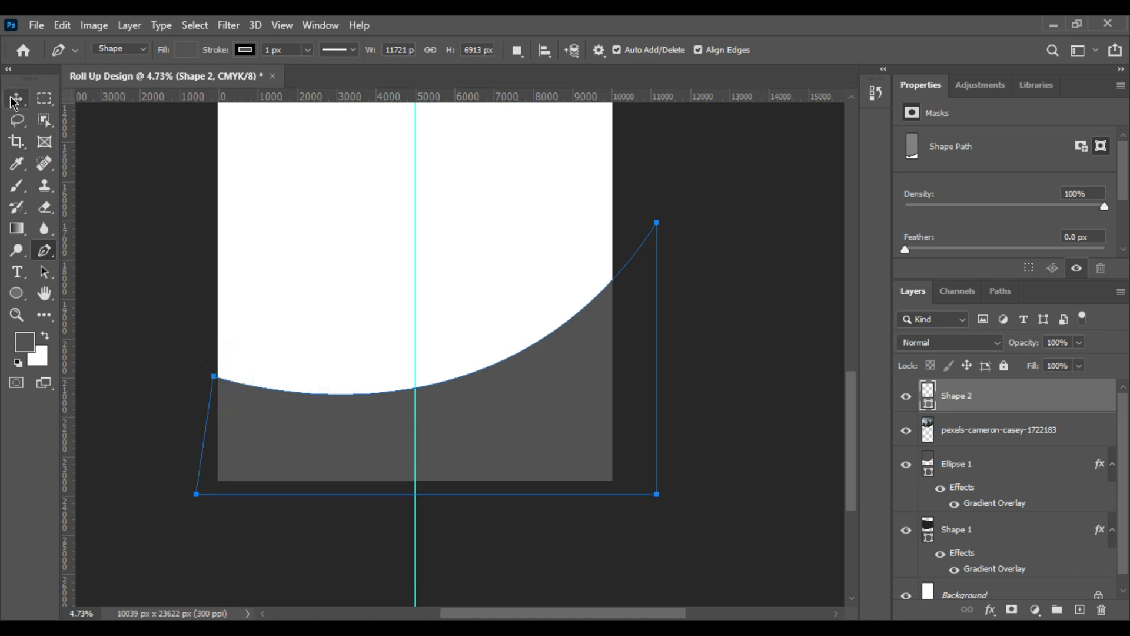
click(284, 258)
Step: Copy the wave shape's layer style to the new bottom shape, Shape 2
scroll(361, 321, down, 2)
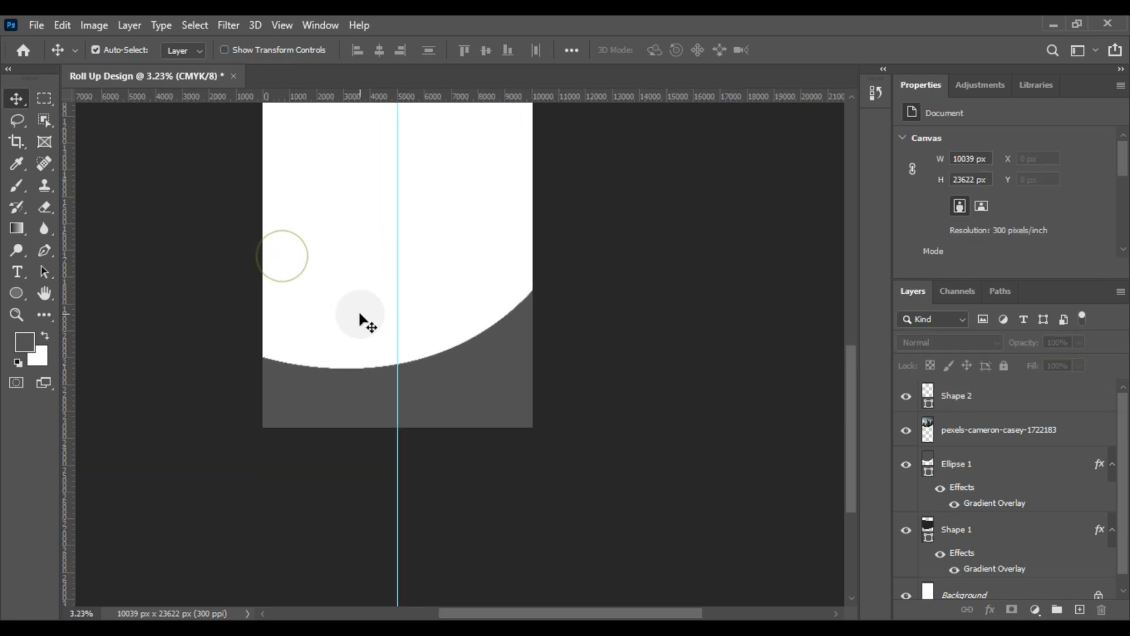
scroll(389, 353, up, 3)
scroll(400, 416, down, 2)
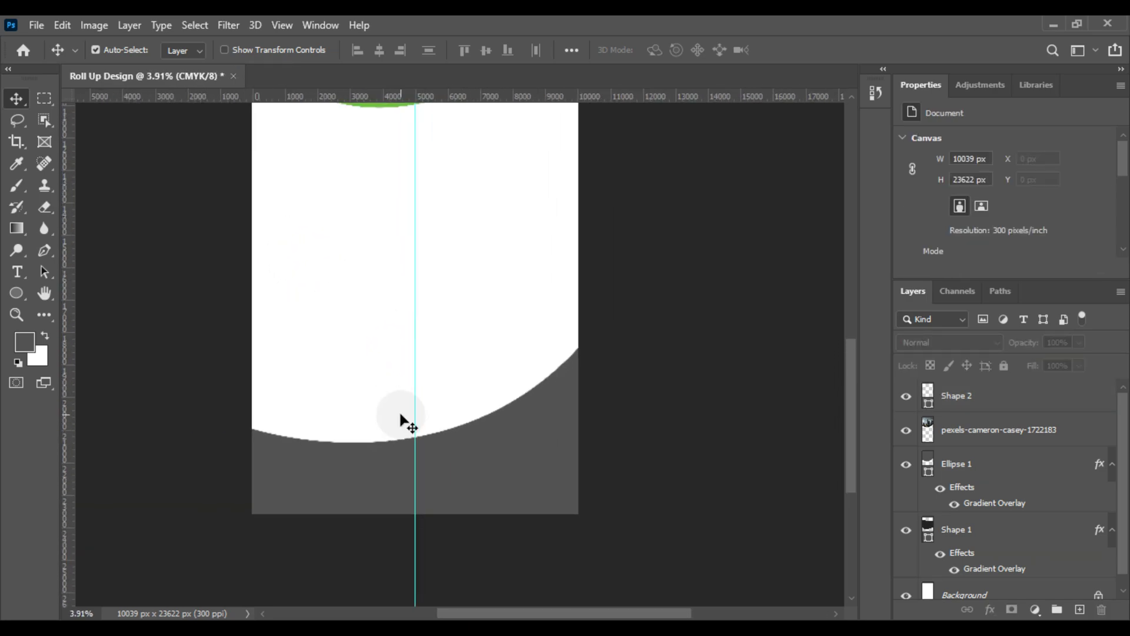
scroll(400, 420, down, 1)
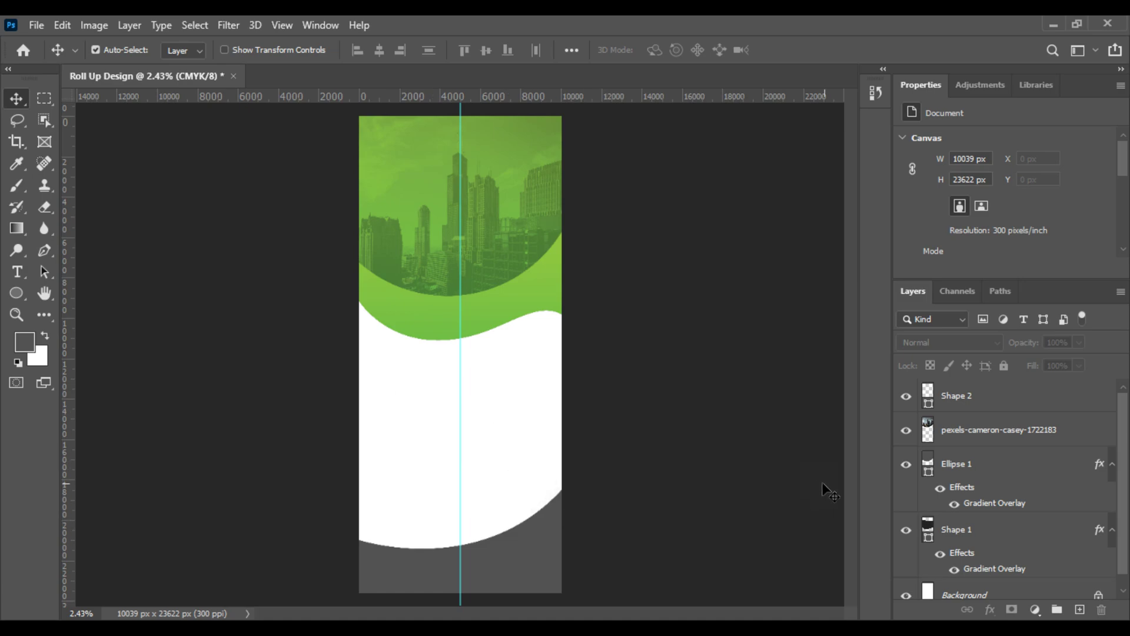
scroll(971, 501, down, 1)
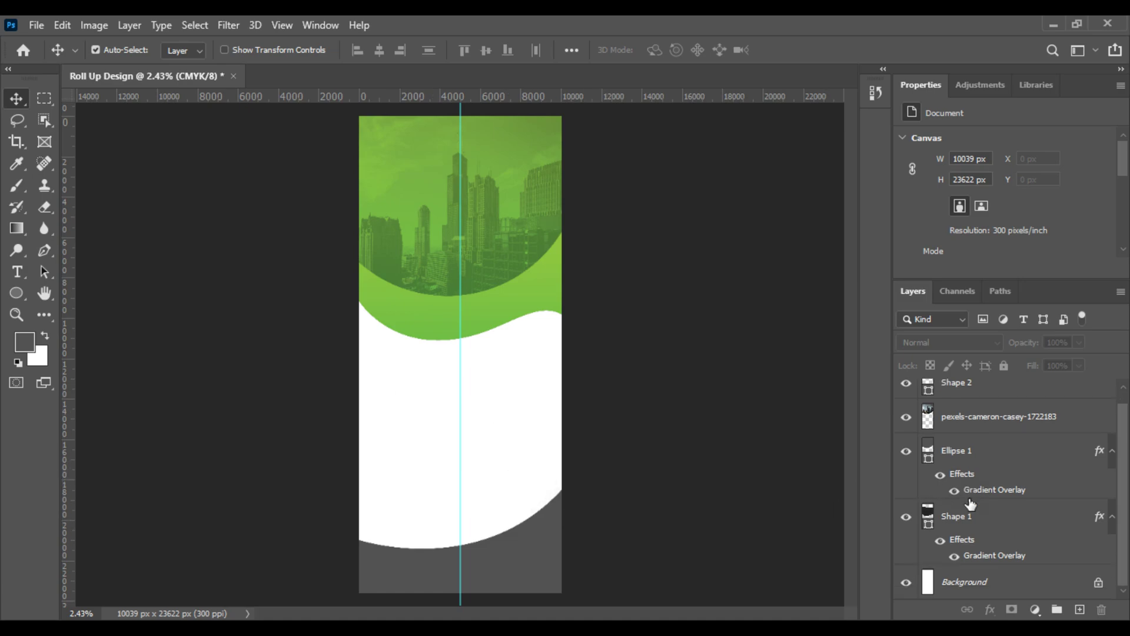
right_click(973, 520)
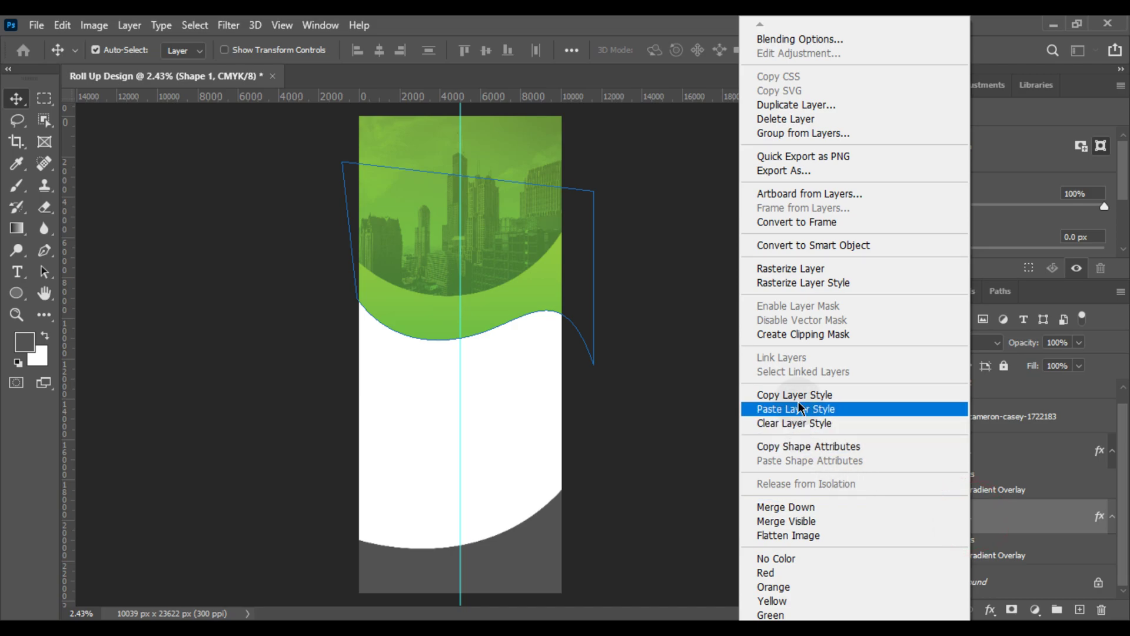
click(799, 397)
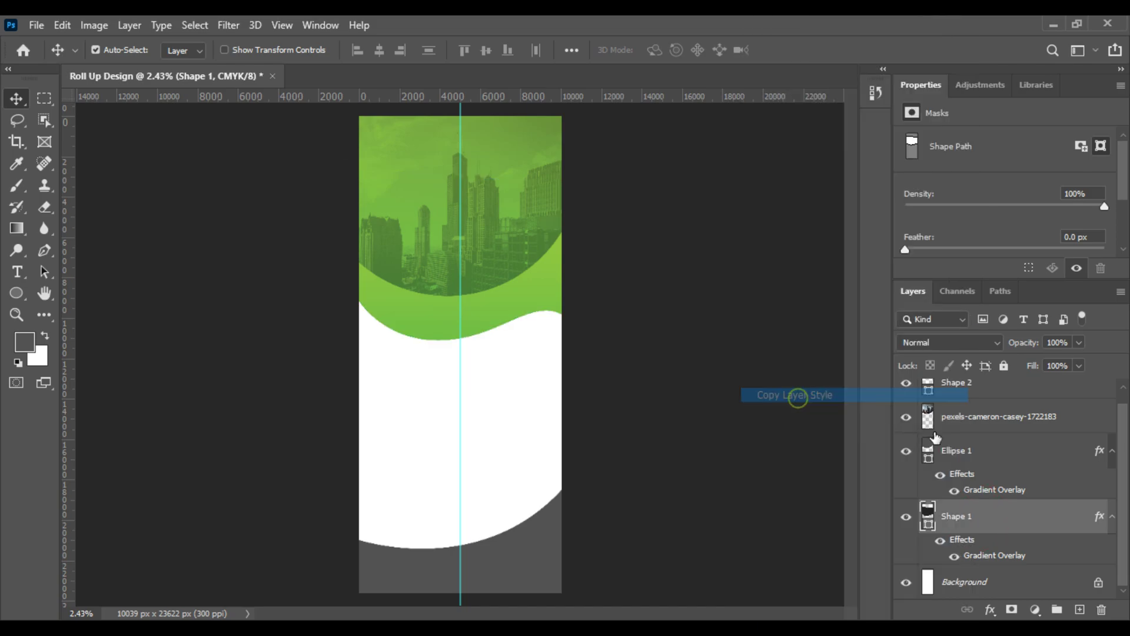
right_click(959, 399)
click(809, 402)
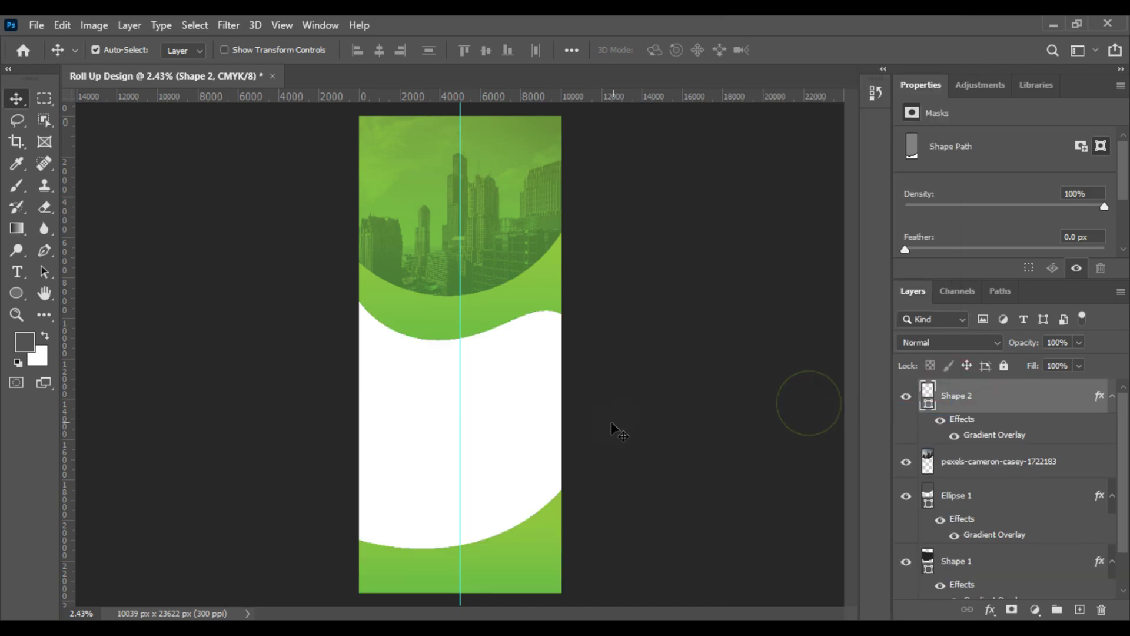
Step: Draw a second curved Pen tool edge about 10,388 px wide just above the green bottom shape
scroll(612, 423, up, 3)
drag(614, 427, 663, 330)
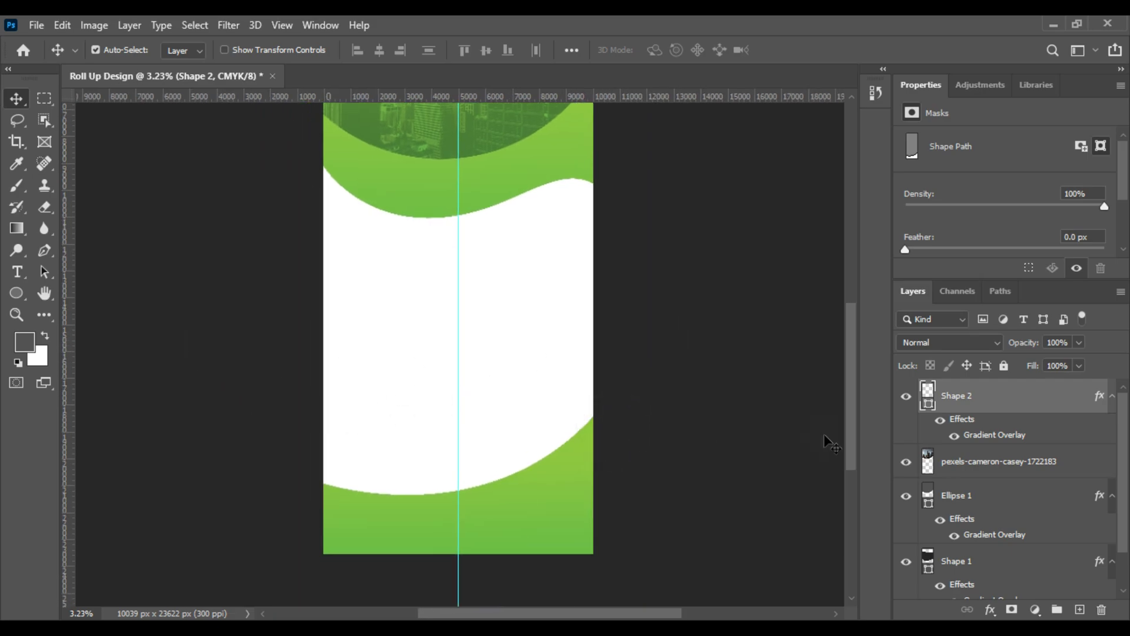
scroll(424, 462, up, 2)
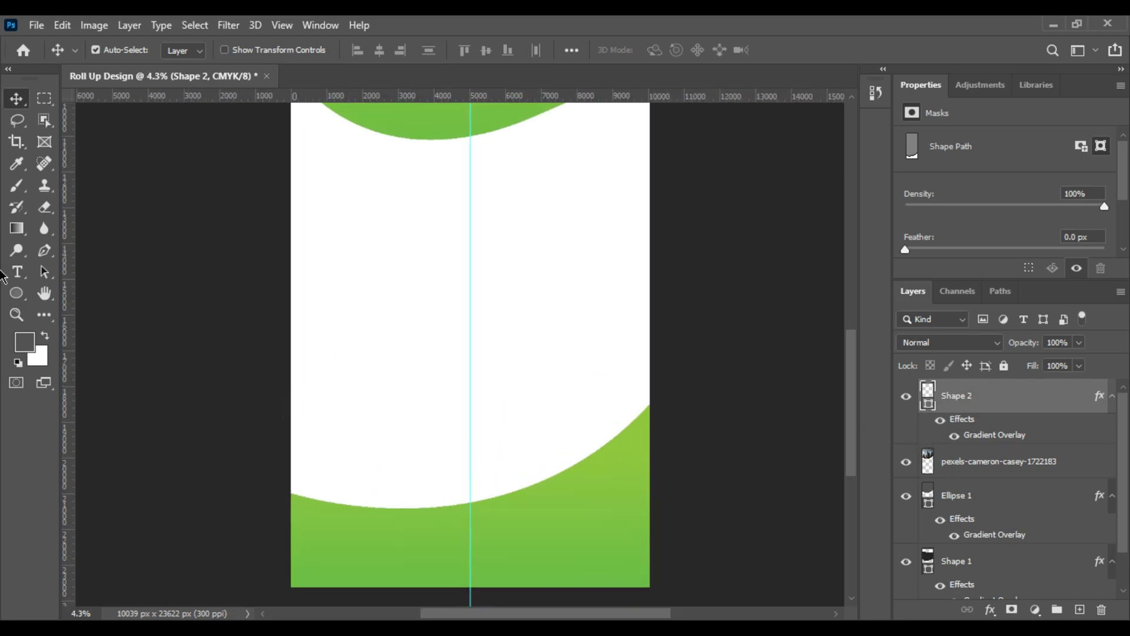
click(44, 250)
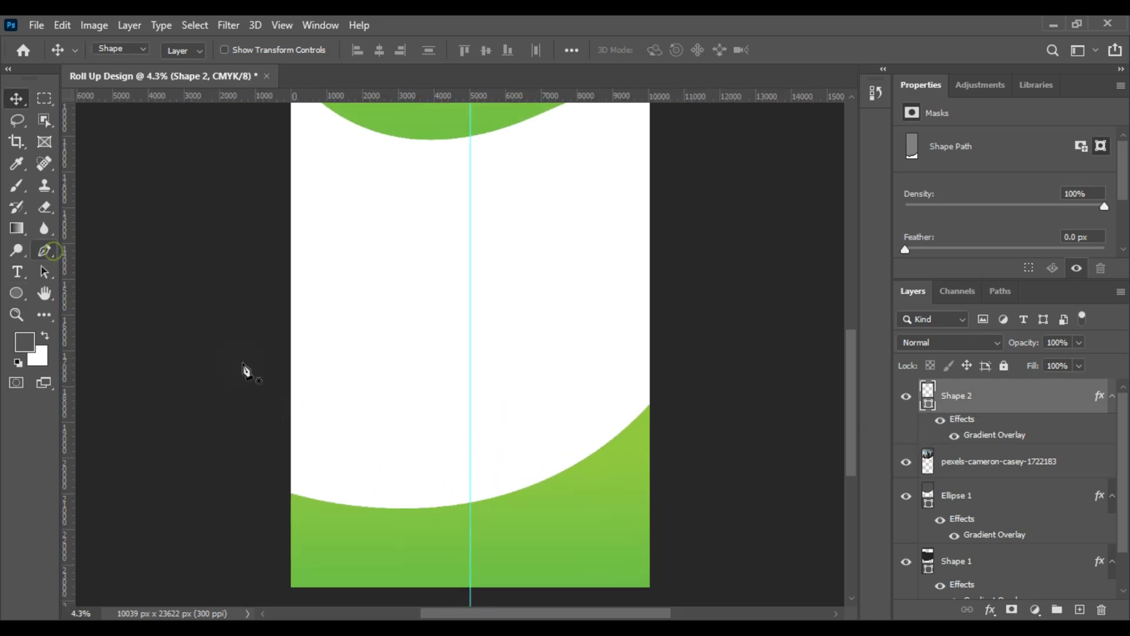
click(285, 453)
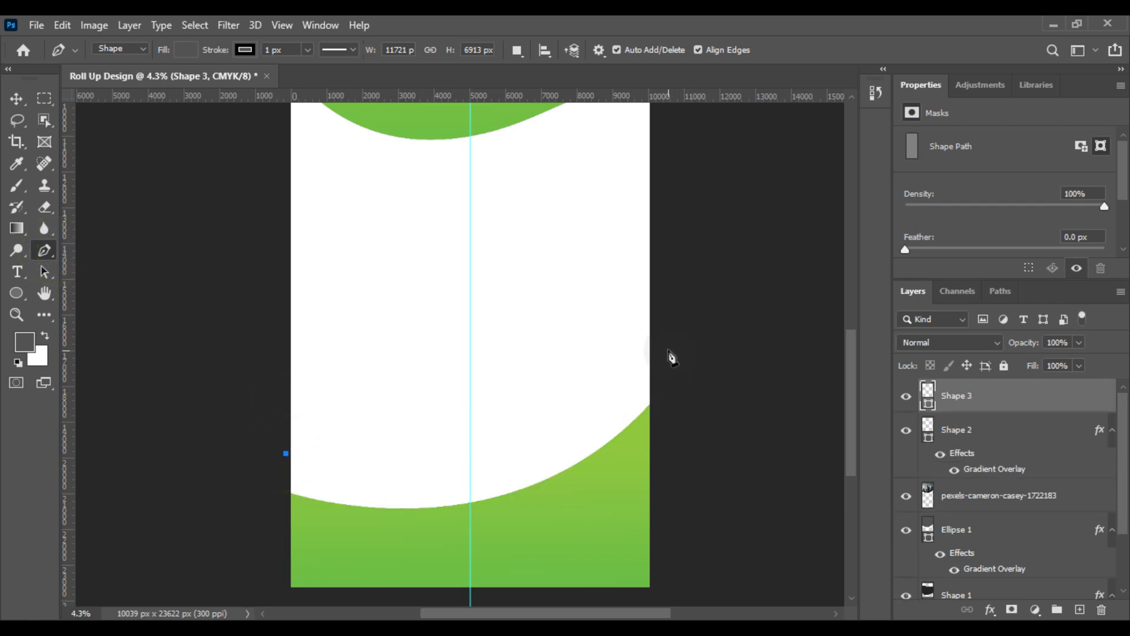
drag(657, 348, 837, 147)
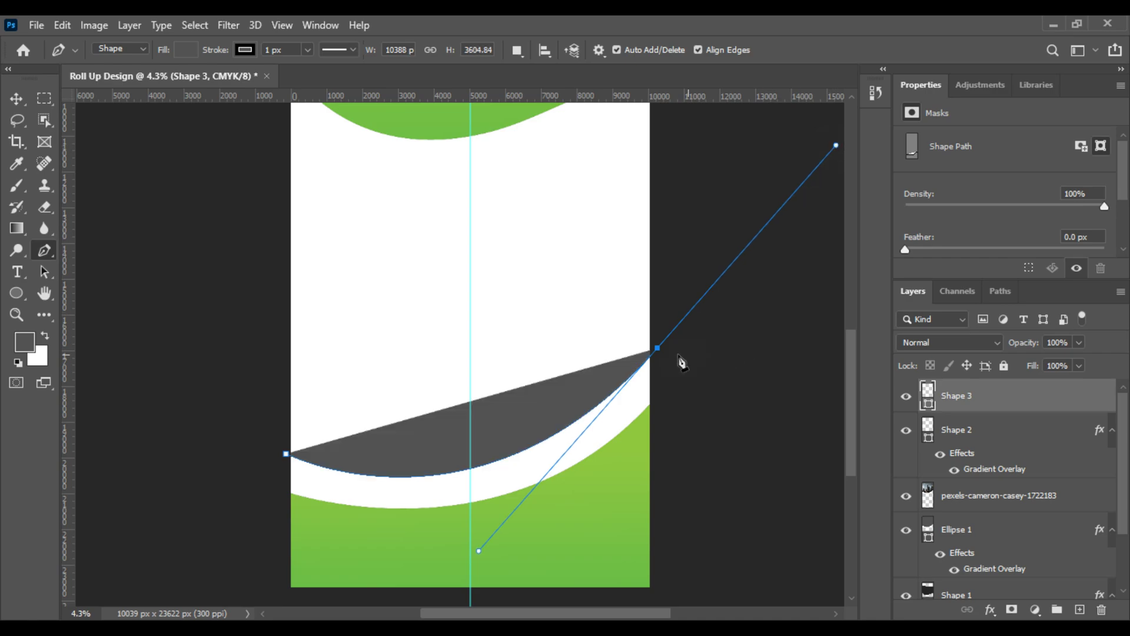
click(657, 348)
Step: Close the second curved shape below the banner at about 11,062 × 7,417 px and move its layer beneath Shape 2
scroll(676, 371, down, 3)
click(662, 540)
click(267, 540)
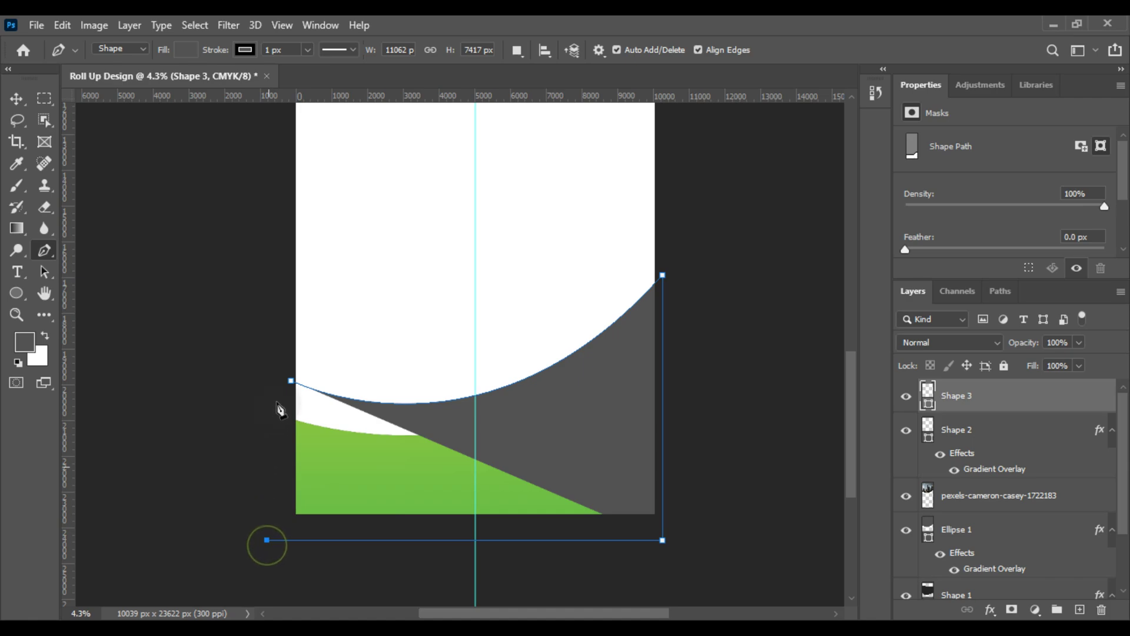
click(292, 383)
drag(1004, 396, 1006, 461)
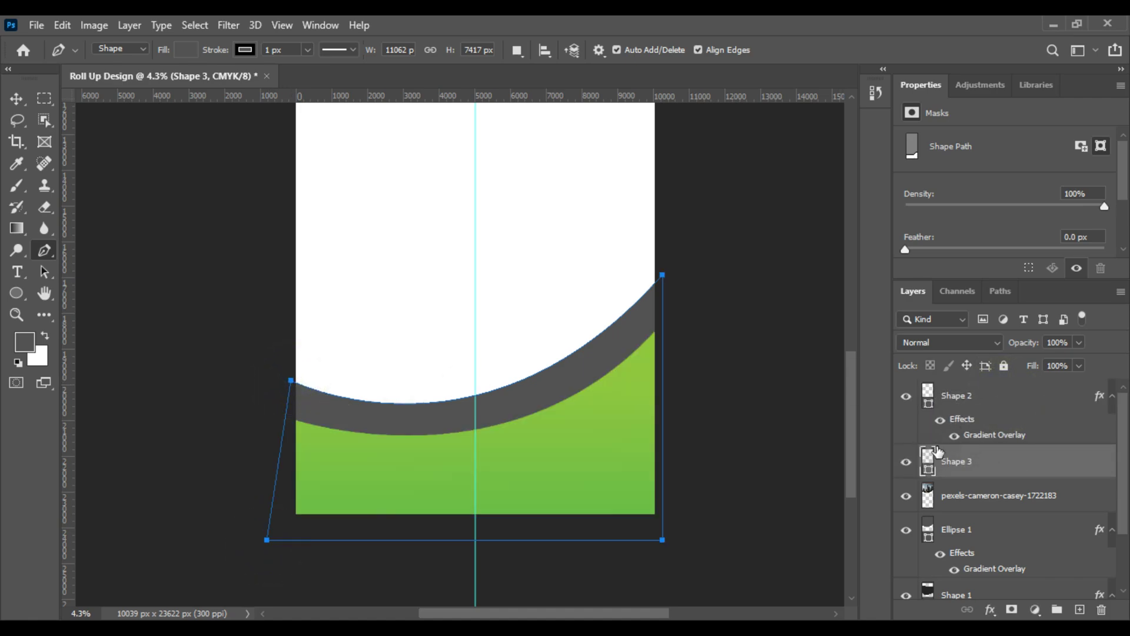
Step: Set the fill colour of Shape 2 to light grey, #dcdcdc
click(928, 397)
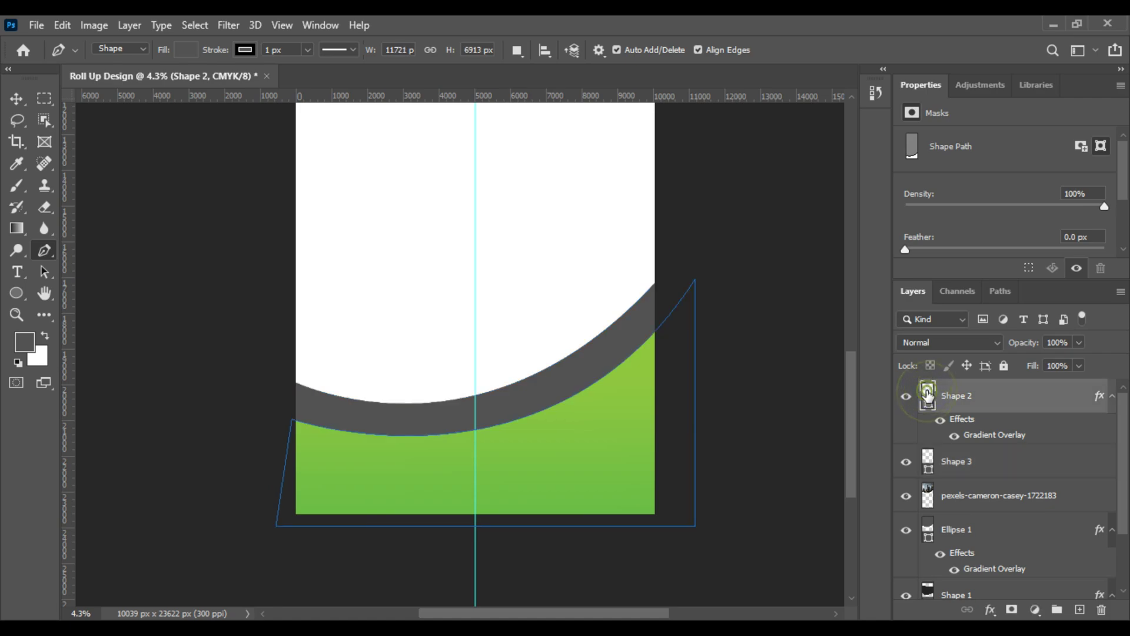
double_click(928, 396)
drag(574, 236, 540, 155)
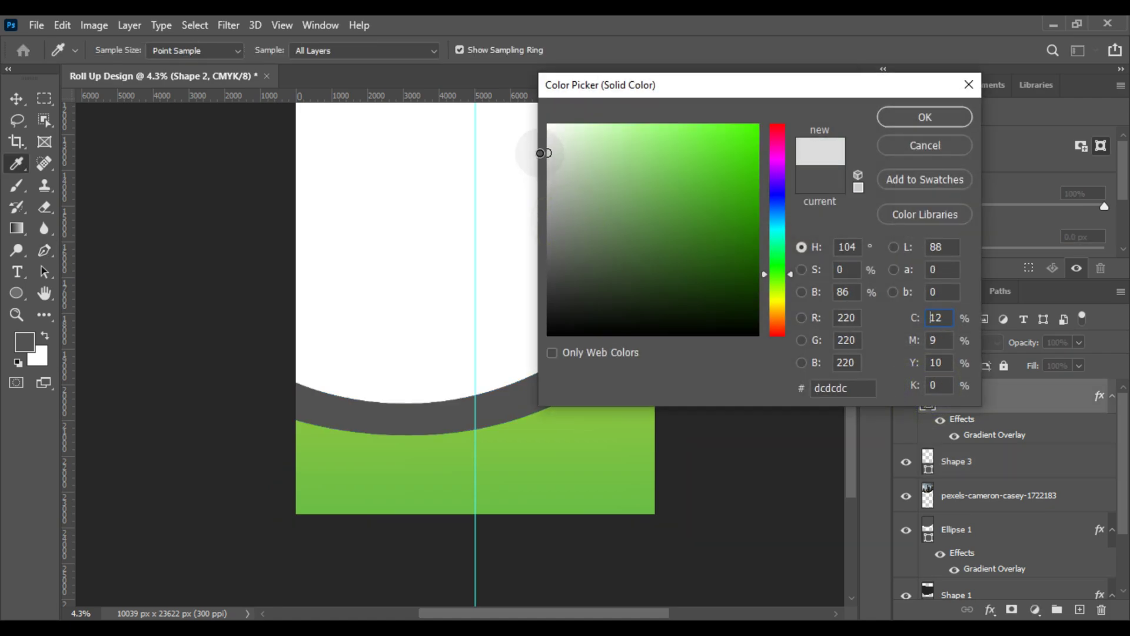
click(932, 119)
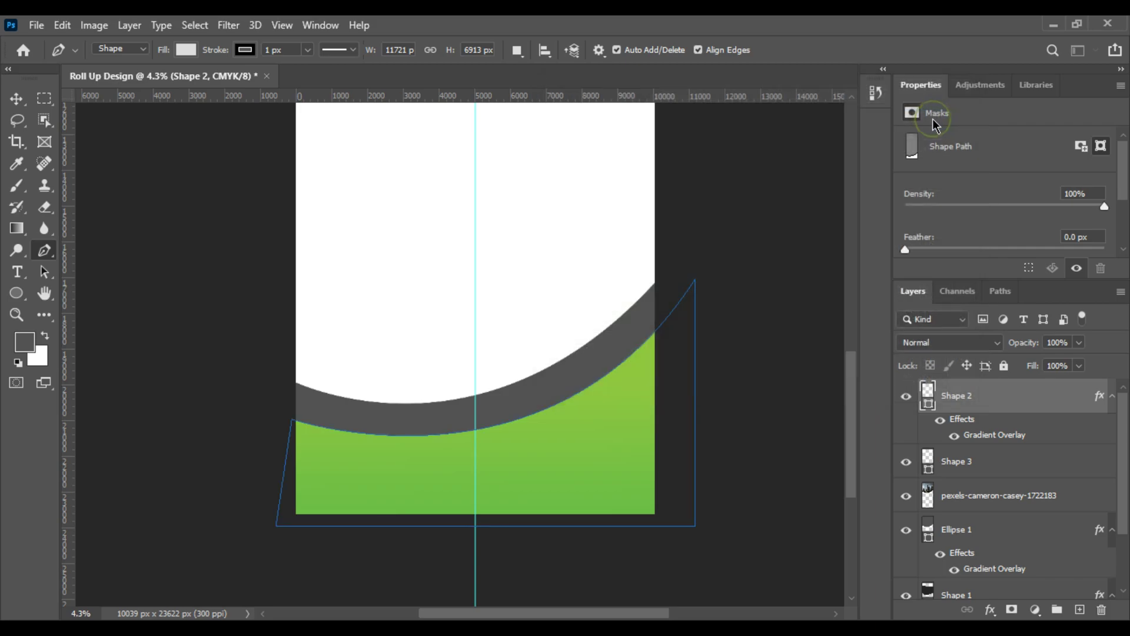
Step: Set the fill colour of Shape 3, the band above the green bottom shape, to a very light grey
double_click(928, 462)
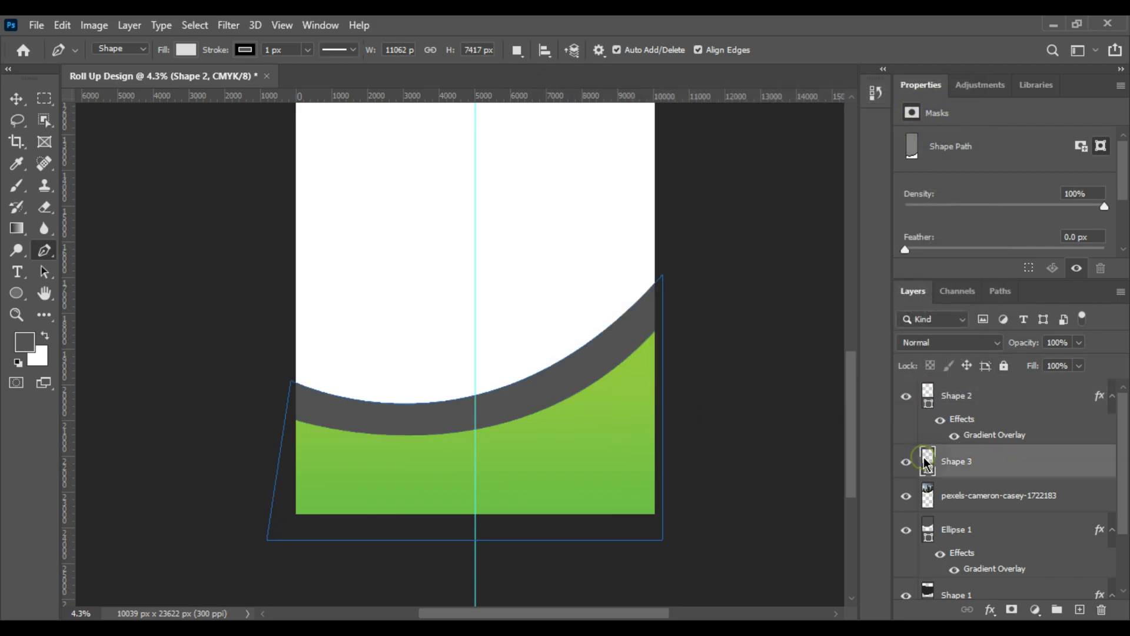
mouse_move(592, 134)
mouse_down()
mouse_move(522, 137)
mouse_move(524, 124)
mouse_move(522, 139)
mouse_up()
click(939, 120)
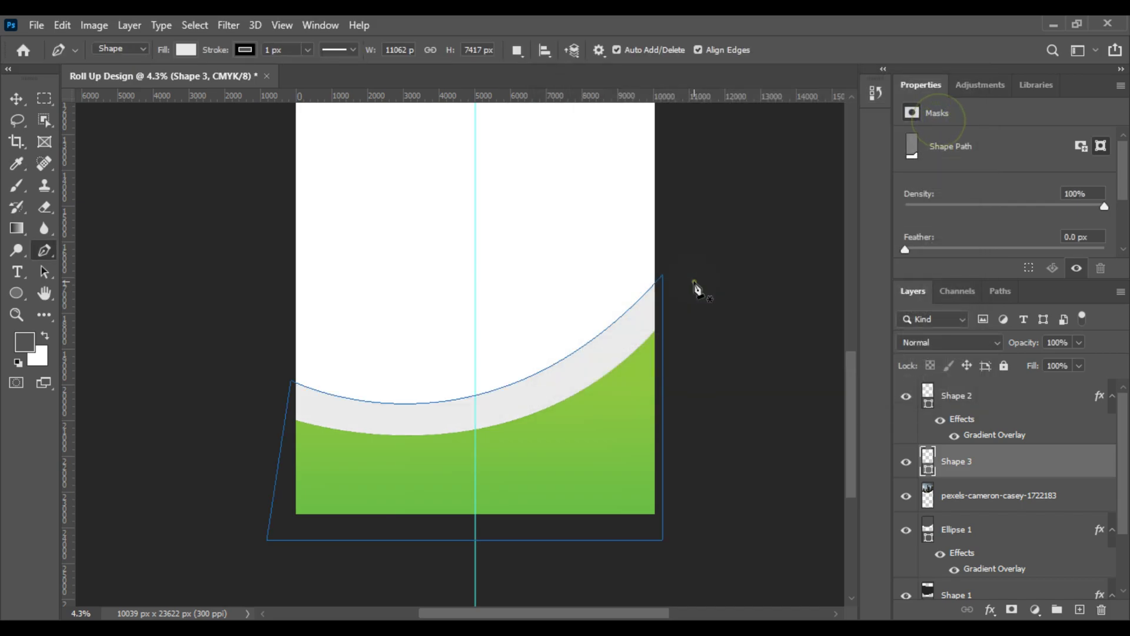
click(694, 282)
key(ctrl+z)
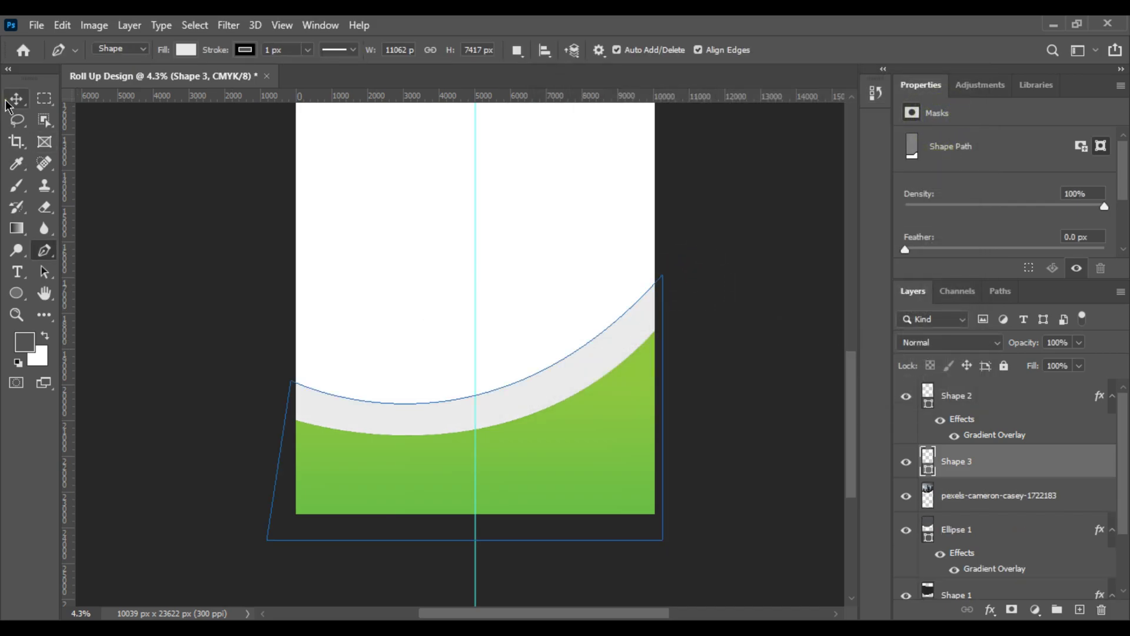
Step: Deselect the grey band and examine its edges and the overall banner layout
click(8, 101)
scroll(261, 343, up, 4)
click(268, 350)
scroll(268, 350, down, 5)
scroll(268, 350, up, 2)
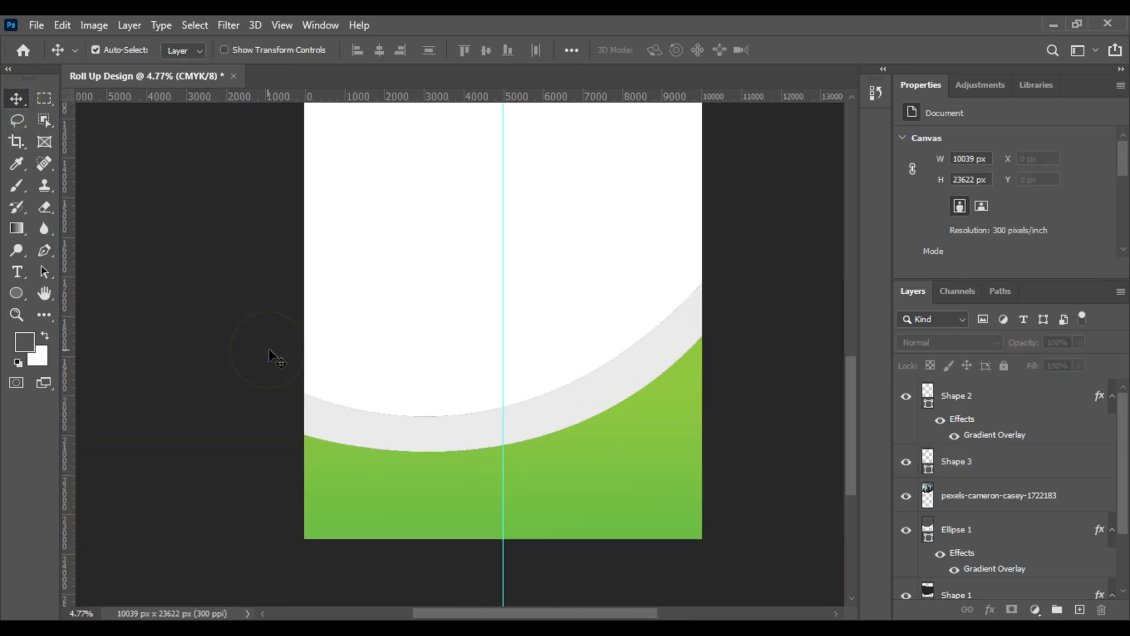
scroll(262, 383, up, 5)
scroll(259, 416, down, 3)
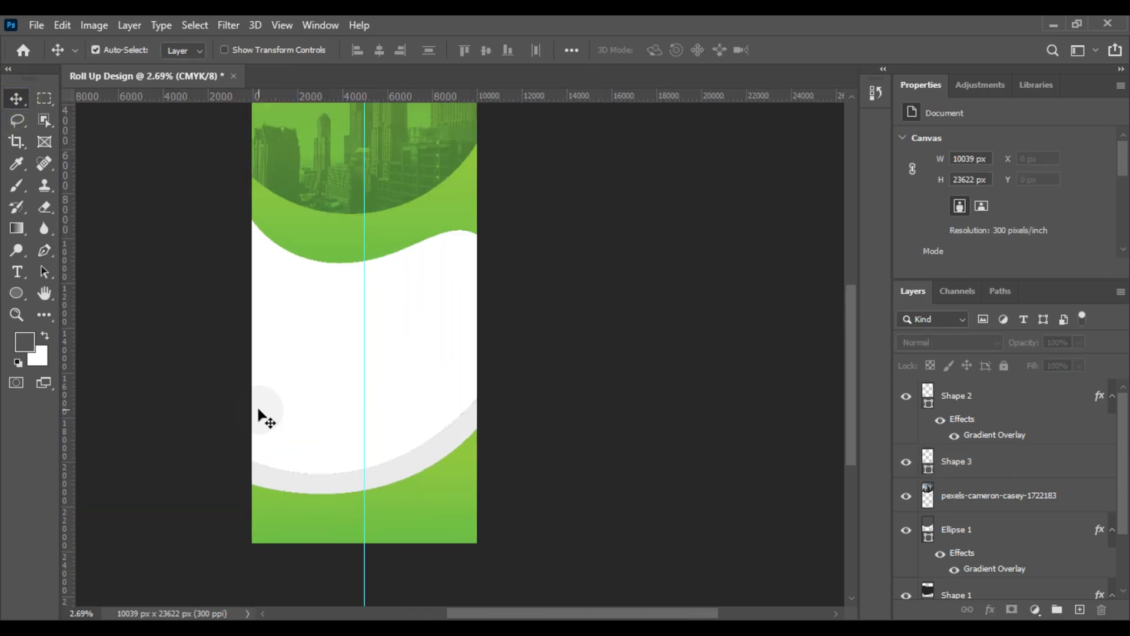
scroll(260, 417, down, 1)
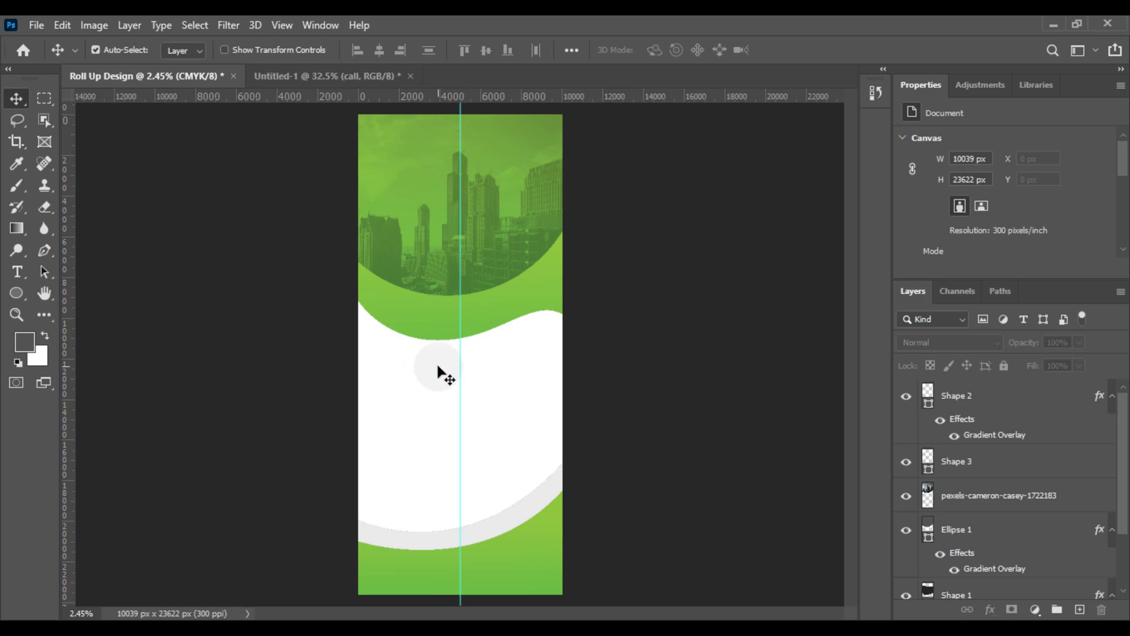
Step: Transform Shape 1 by skewing its left side upward and stretching its lower-right corner outward, to about 109% width
scroll(439, 373, up, 3)
click(429, 303)
key(ctrl+t)
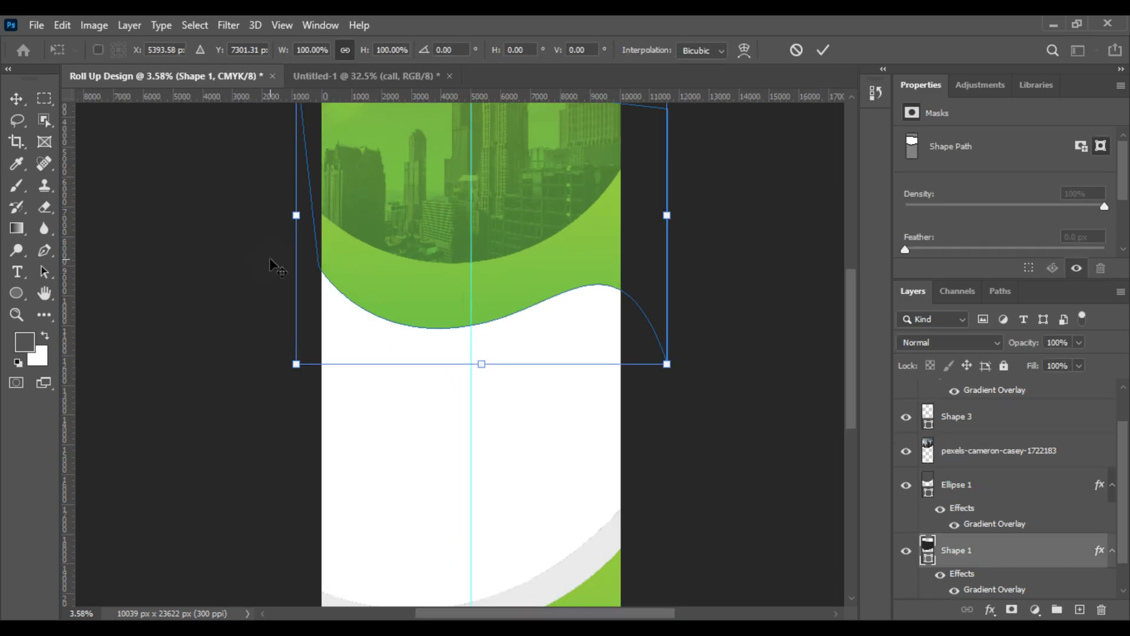
drag(296, 215, 294, 176)
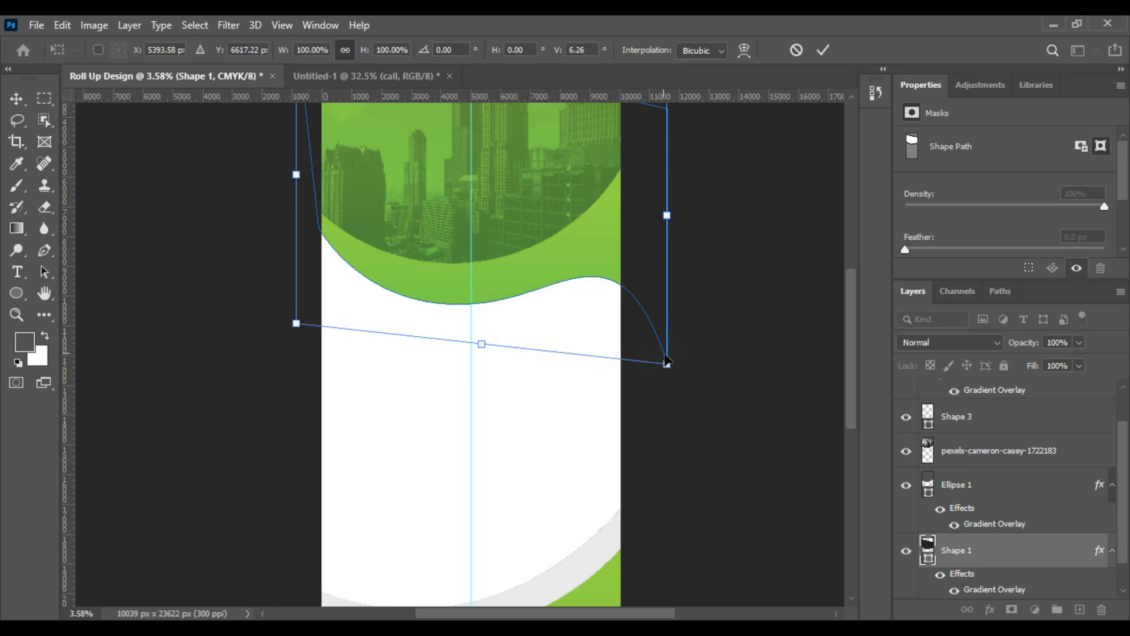
drag(670, 366, 702, 360)
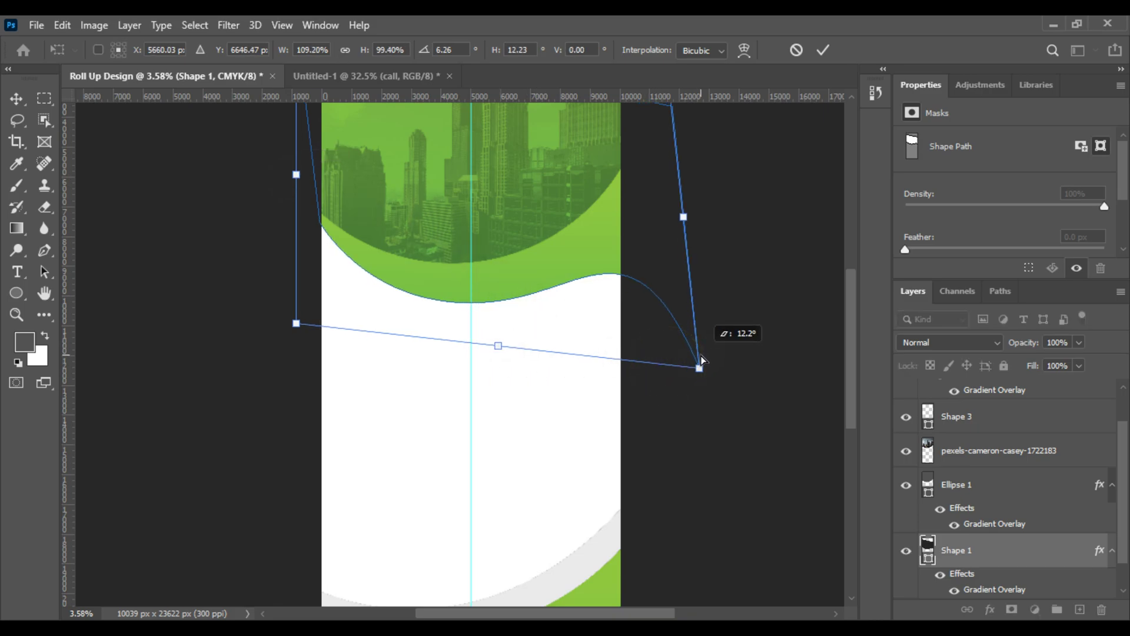
drag(296, 176, 295, 186)
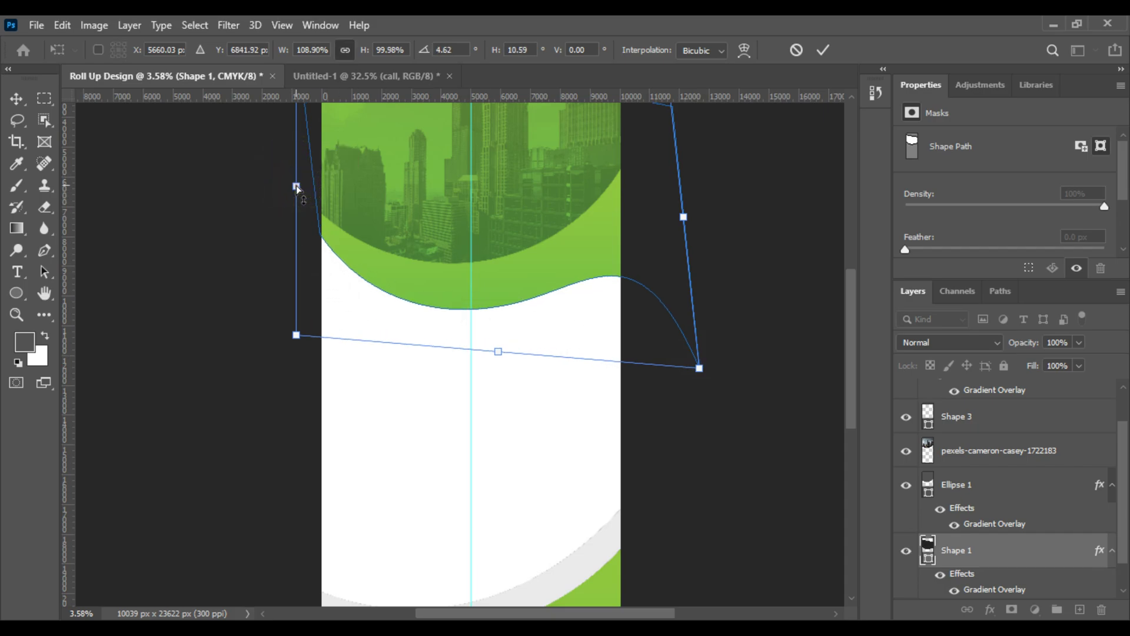
key(Return)
Step: Add a line of Nexa Bold placeholder text at 89 pt and place it in the white area below the green curve
scroll(305, 241, down, 4)
scroll(326, 297, up, 3)
scroll(345, 355, up, 4)
drag(378, 361, 304, 312)
click(16, 272)
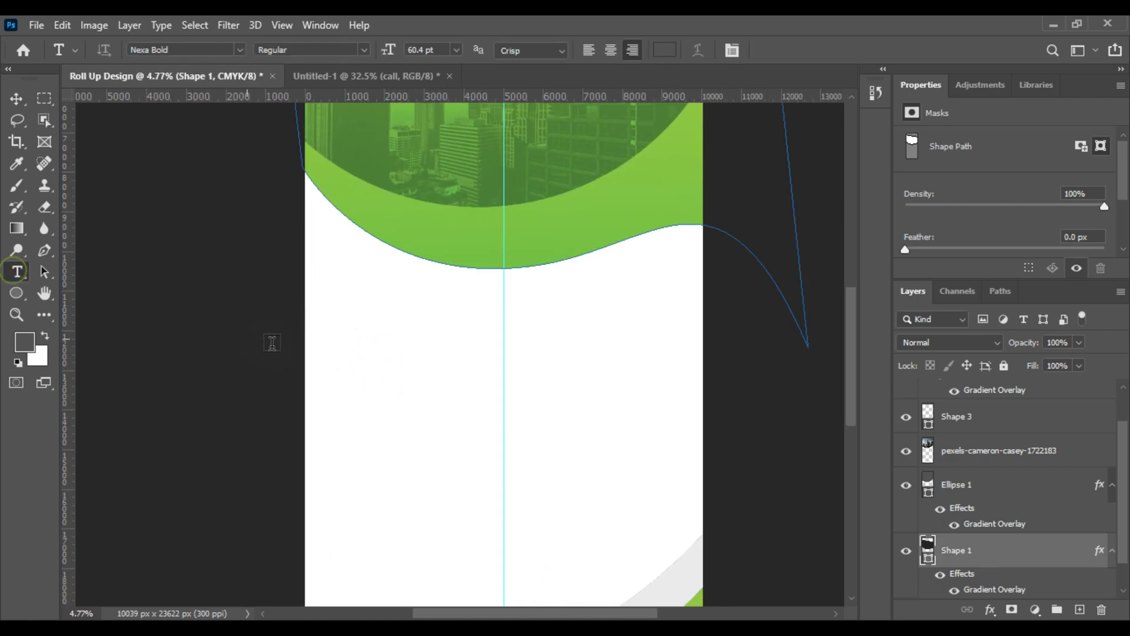
click(346, 385)
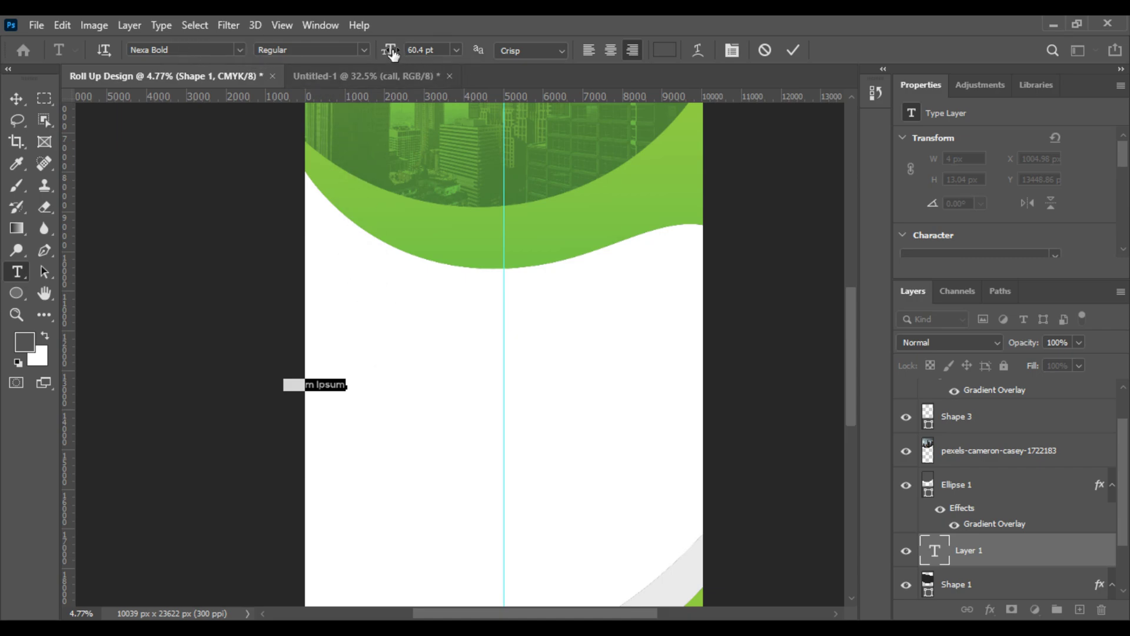
drag(407, 54, 414, 54)
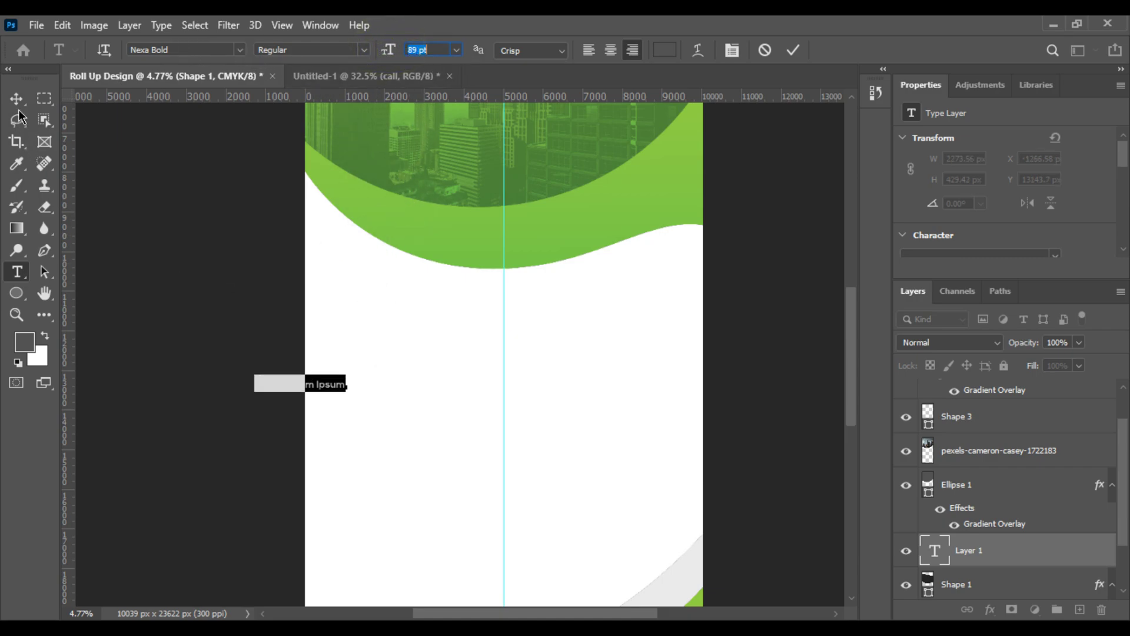
click(18, 98)
drag(336, 385, 470, 354)
Step: Replace the placeholder text with DIGITAL
click(18, 272)
click(391, 361)
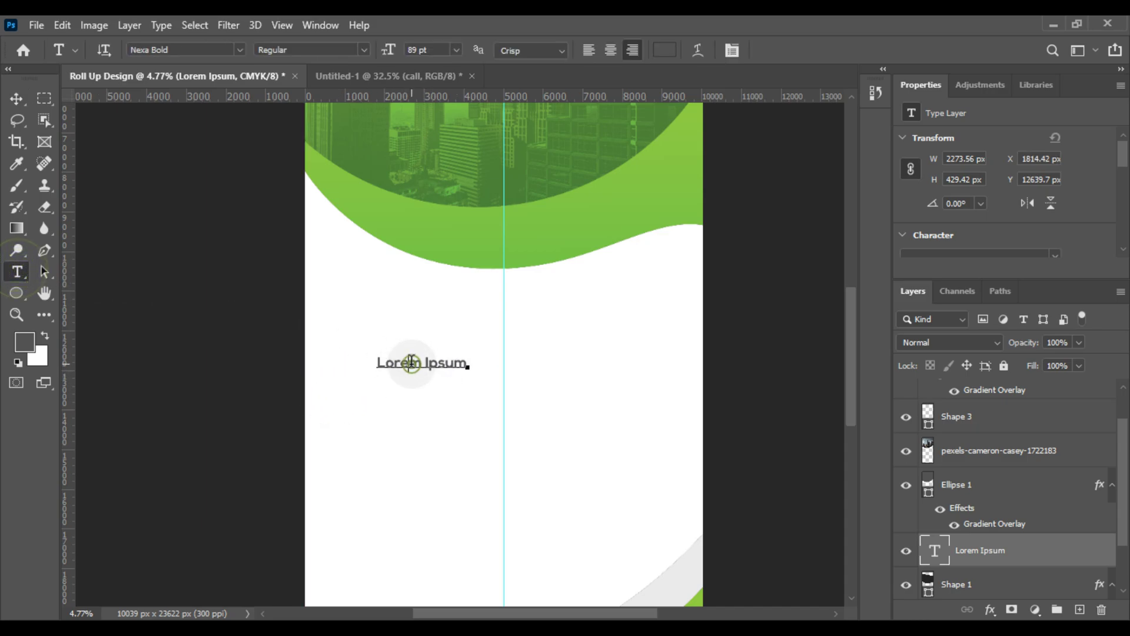
triple_click(412, 362)
text(D)
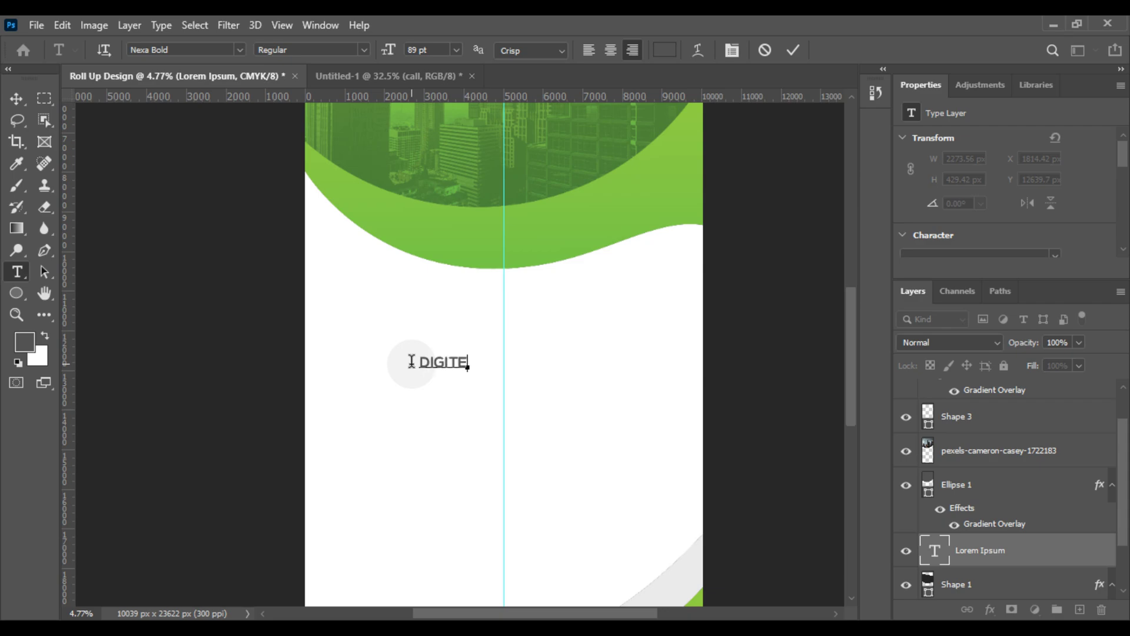
text(IGITAL)
key(ctrl+a)
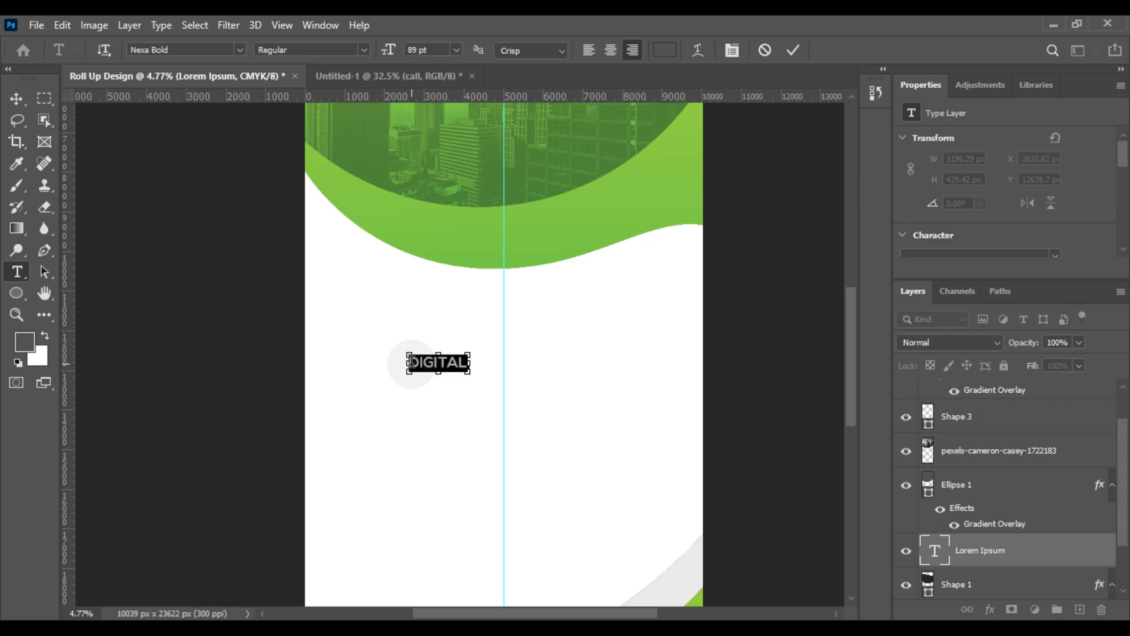
Step: Scale the DIGITAL text to about 380% and move it to about X 1278 px, Y 11,255 px, just below the green curve
click(16, 98)
key(ctrl+t)
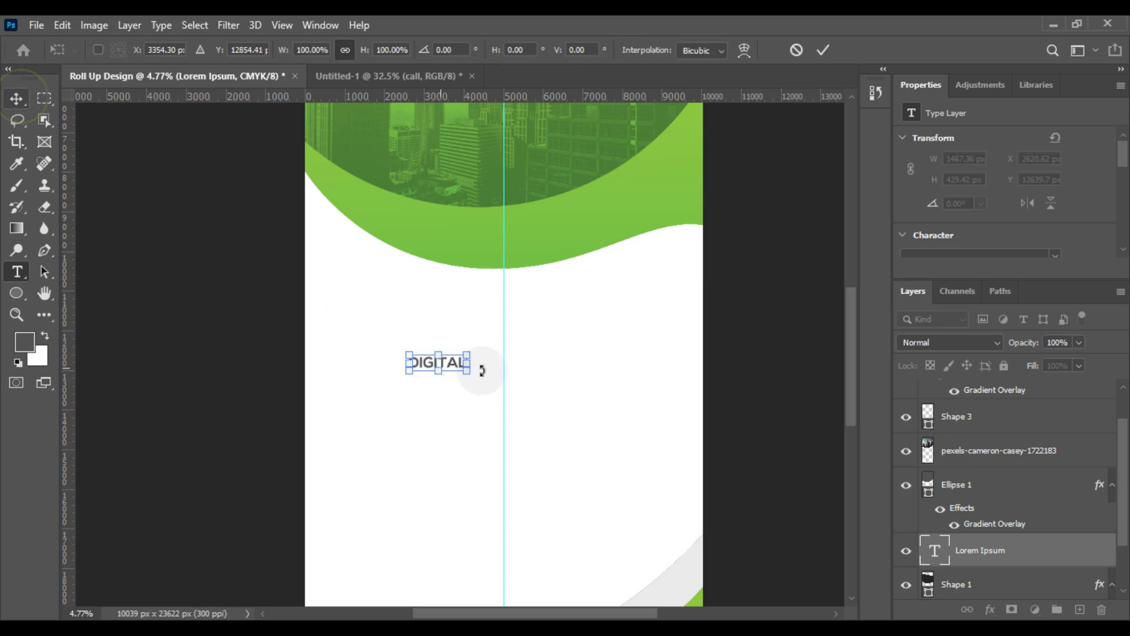
drag(471, 360, 630, 365)
key(Return)
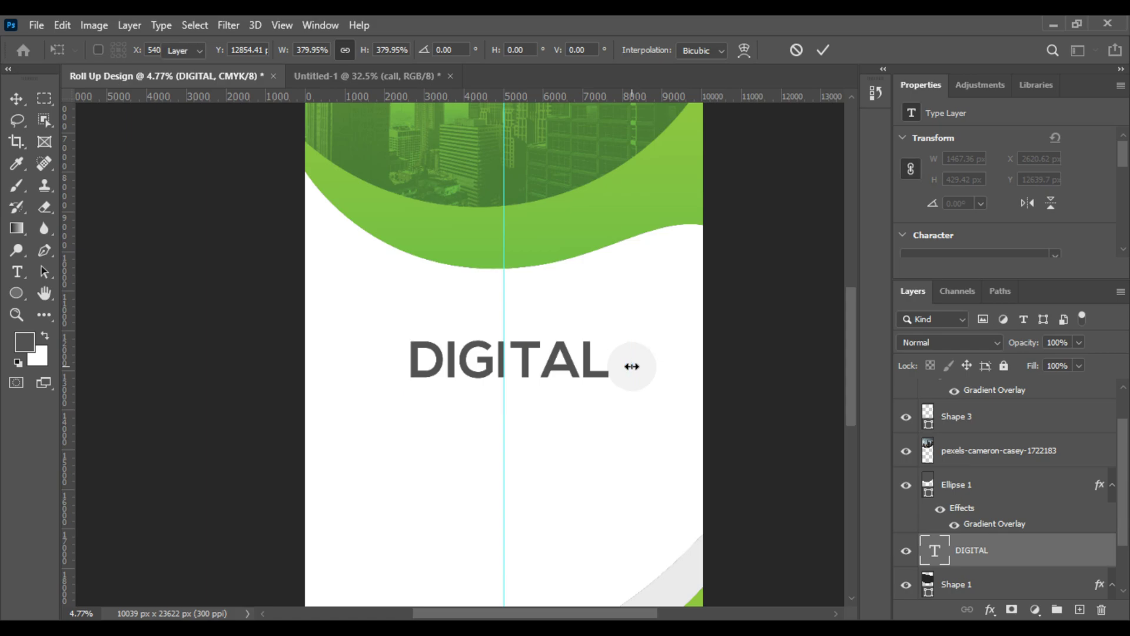
scroll(452, 337, down, 4)
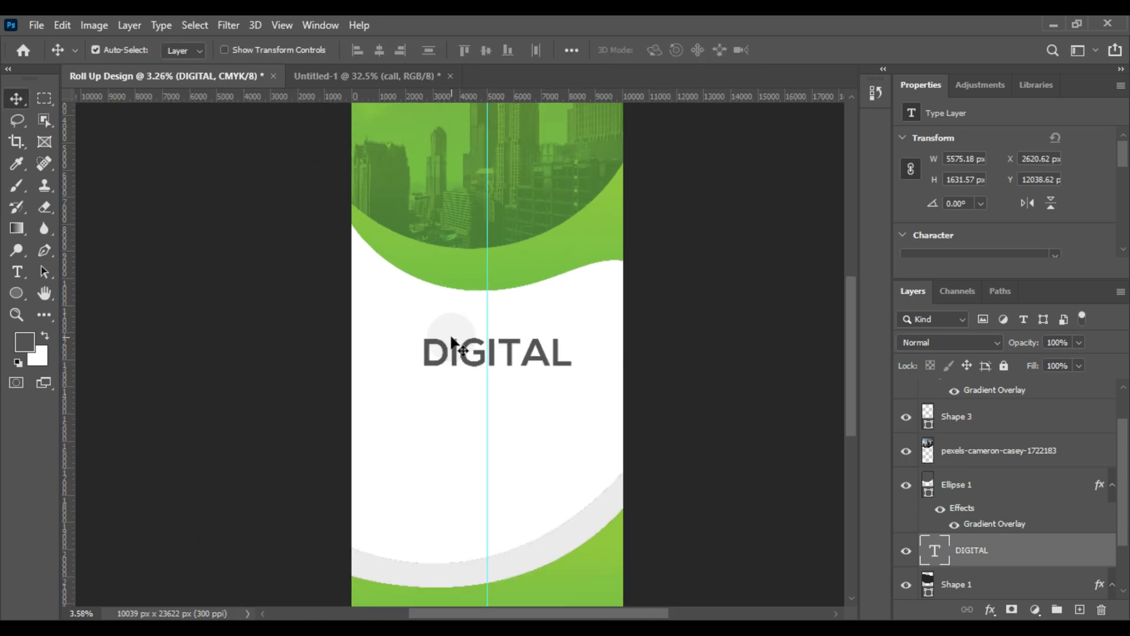
scroll(452, 337, up, 5)
mouse_move(372, 301)
mouse_down()
mouse_move(357, 311)
mouse_move(380, 321)
mouse_up()
Step: Duplicate the DIGITAL text straight down to about Y 12,495 px as a second headline line
alt+scroll(434, 285, down, 1)
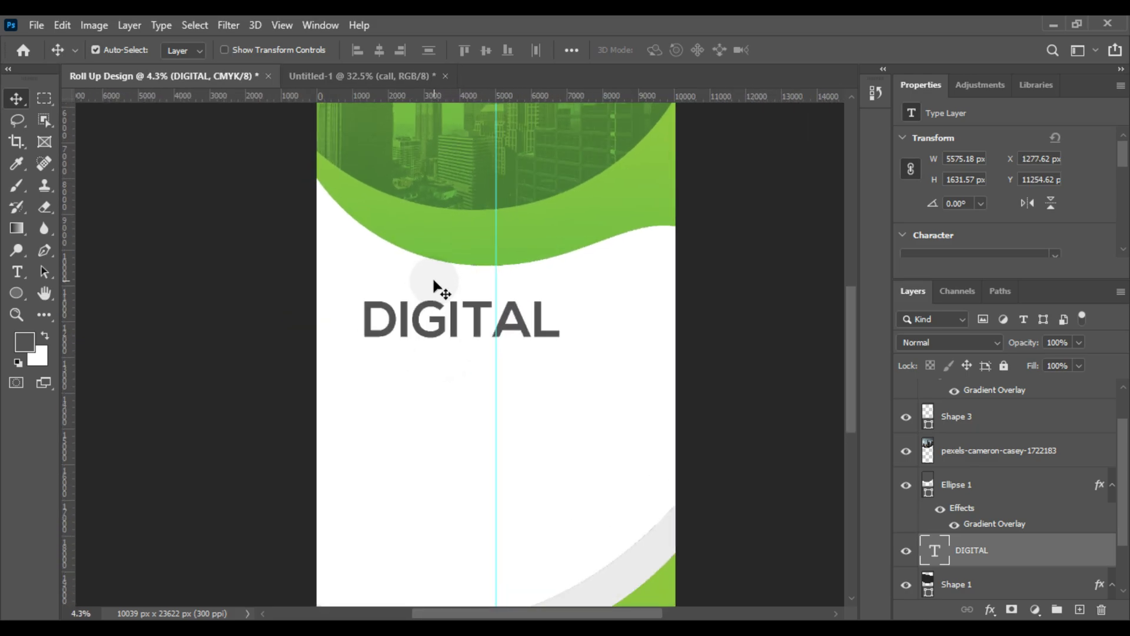
alt+scroll(407, 327, up, 1)
scroll(397, 259, down, 2)
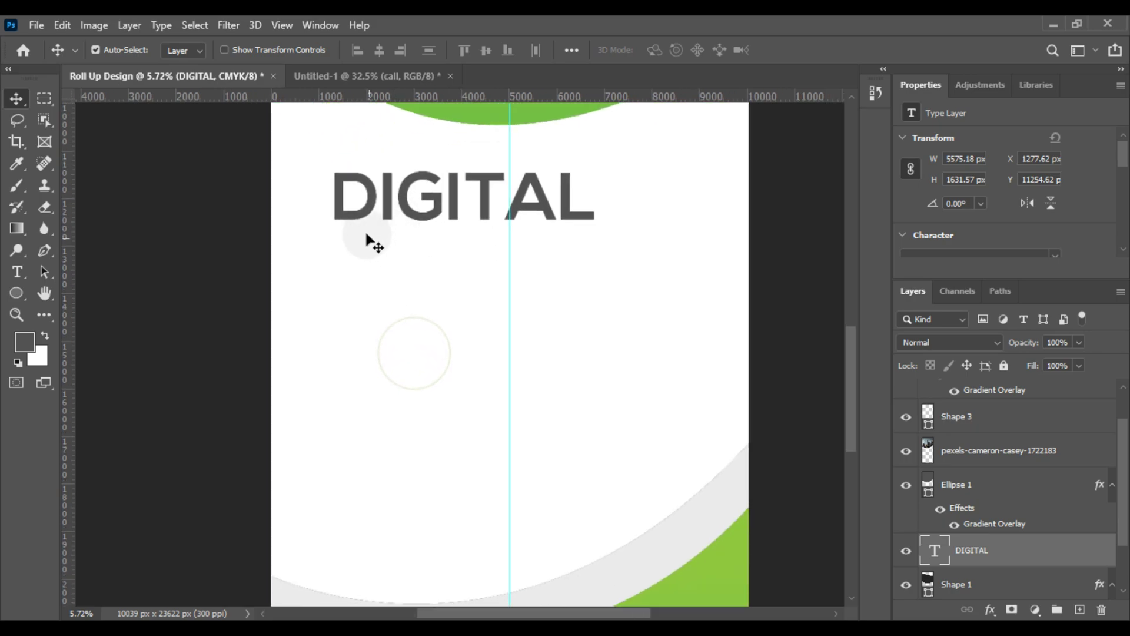
alt+drag(353, 223, 355, 281)
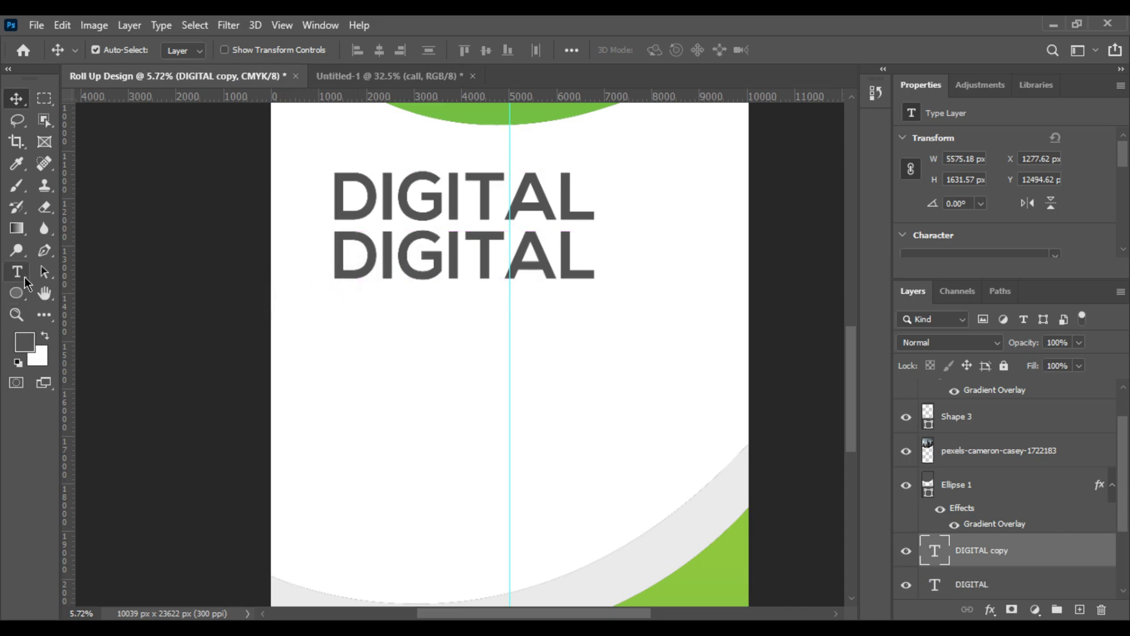
Step: Change the second headline line to MARKETING and align its left edge with DIGITAL
click(17, 272)
click(396, 259)
key(ctrl+a)
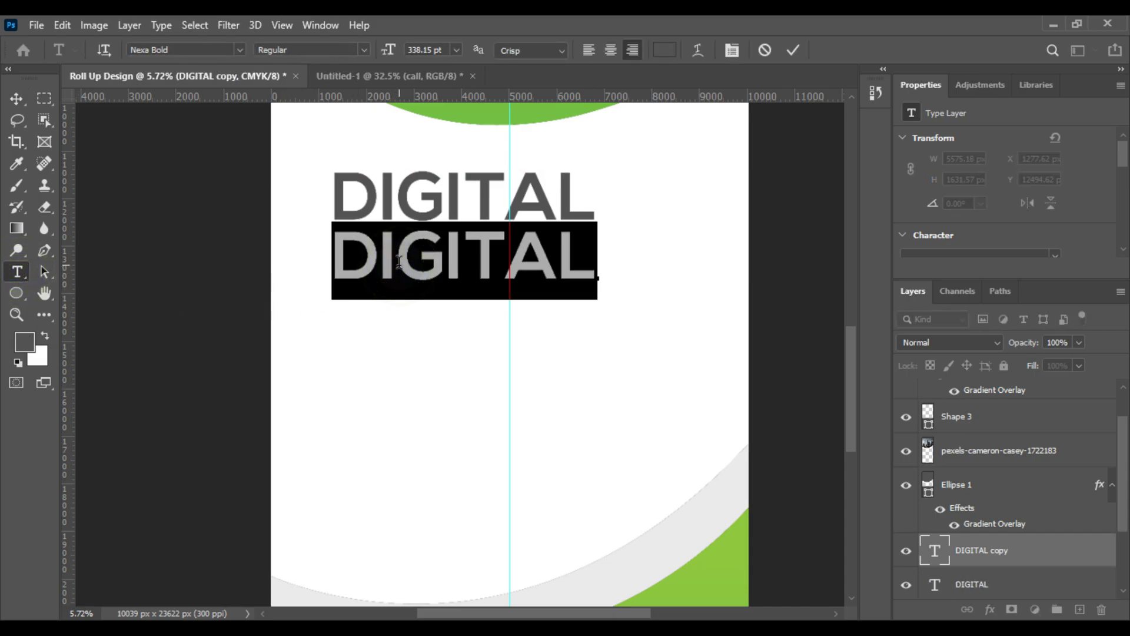
text(MARK)
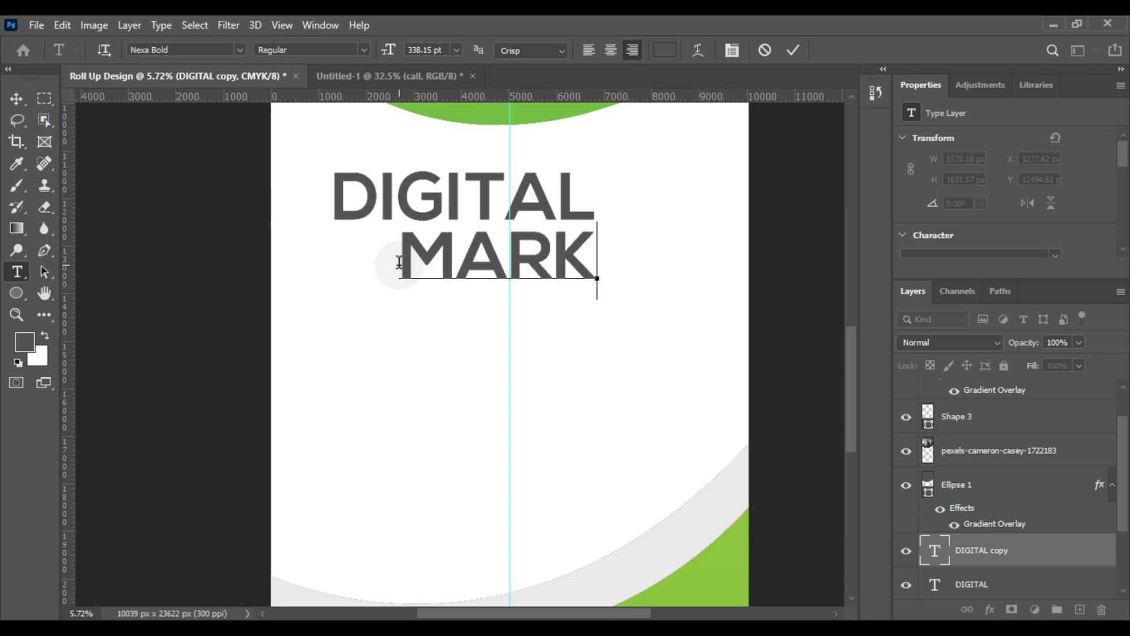
text(ETING)
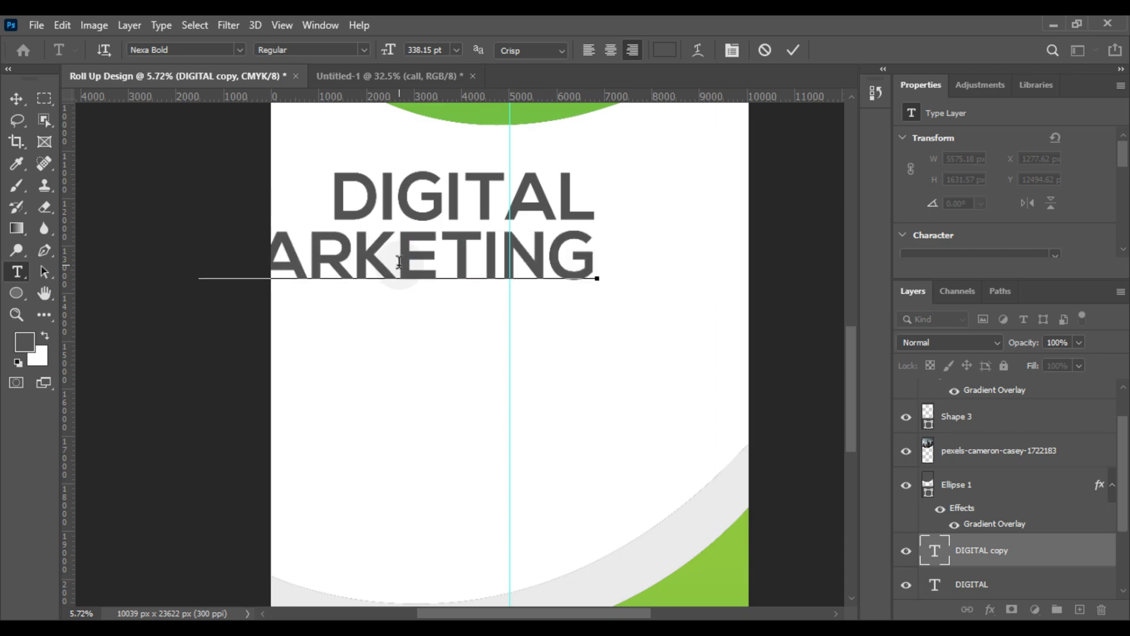
click(16, 99)
drag(340, 258, 470, 262)
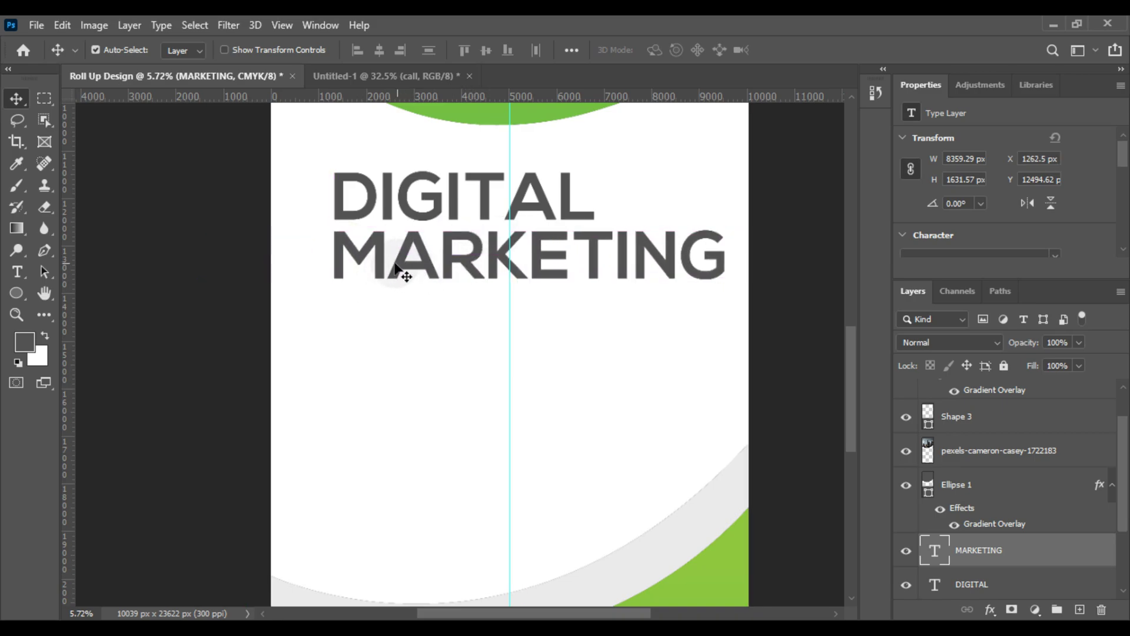
Step: Duplicate the MARKETING text straight down as a third headline line and change its wording to AGANCY
alt+drag(384, 274, 384, 334)
click(18, 272)
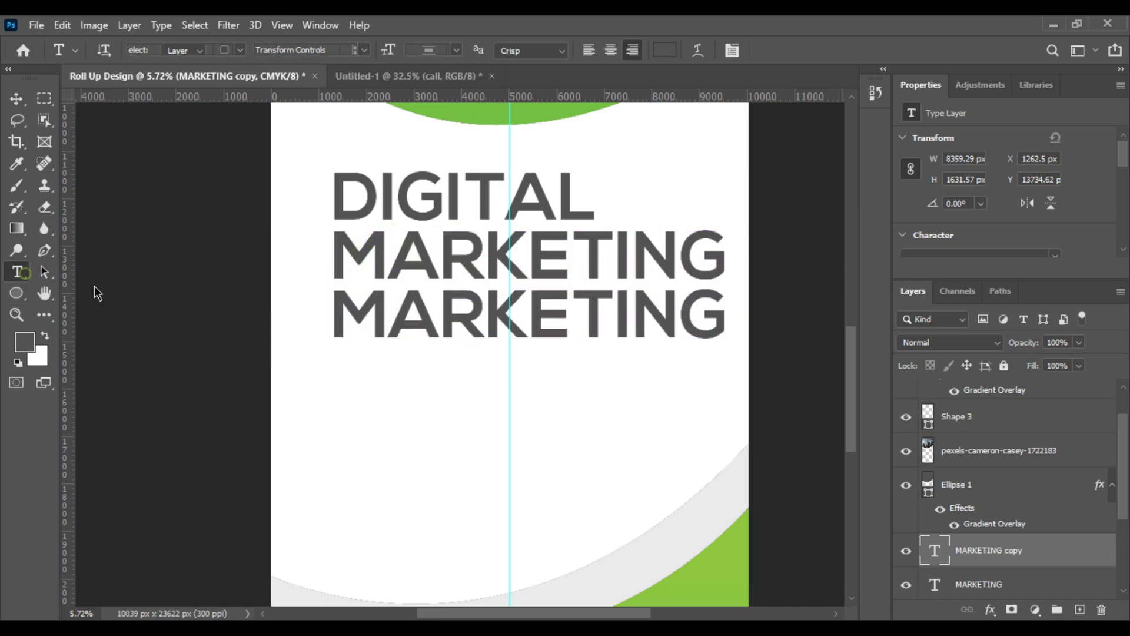
double_click(385, 320)
text(A)
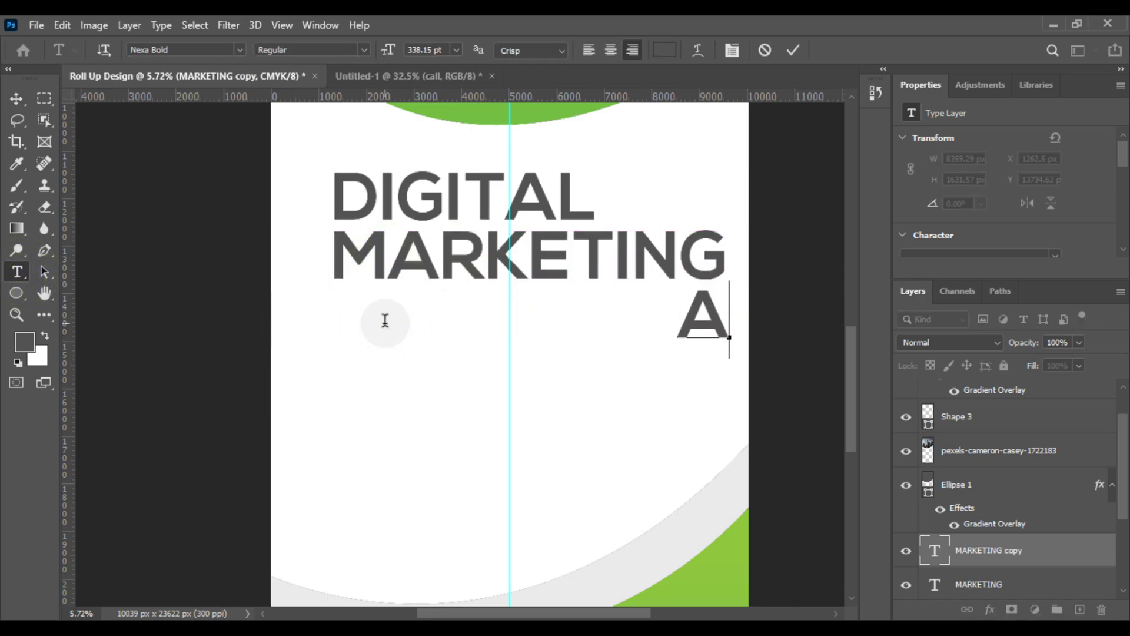
text(GANCY)
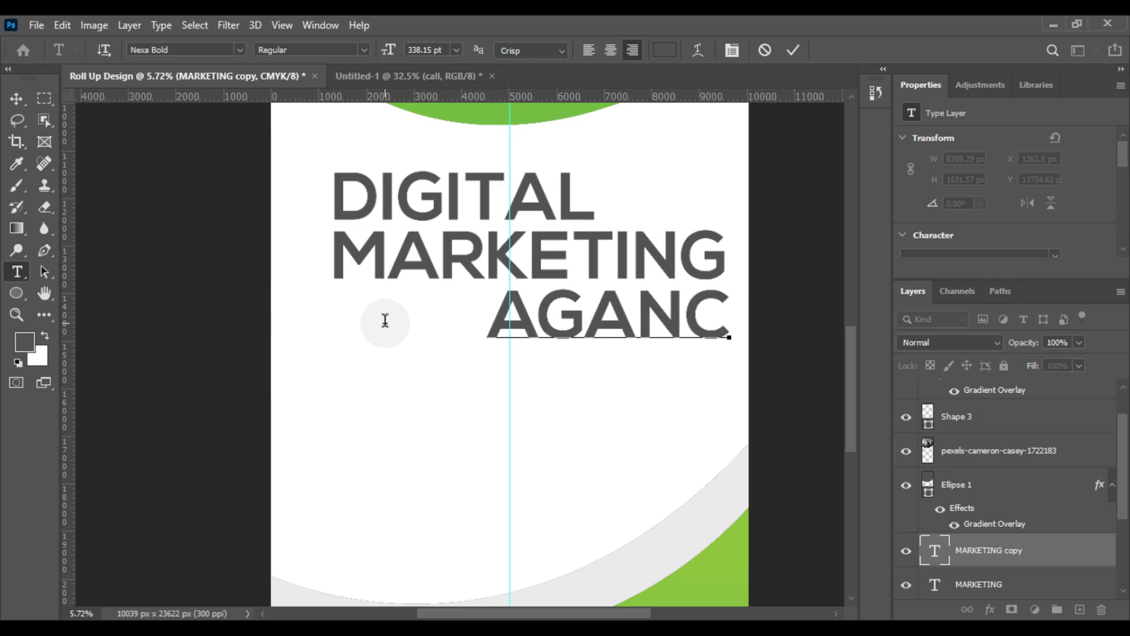
Step: Align AGANCY with the left edge of the headline and move MARKETING down to about Y 12,644 px for even line spacing
click(18, 98)
drag(470, 308, 377, 312)
drag(404, 259, 427, 254)
scroll(418, 271, up, 1)
scroll(449, 260, down, 4)
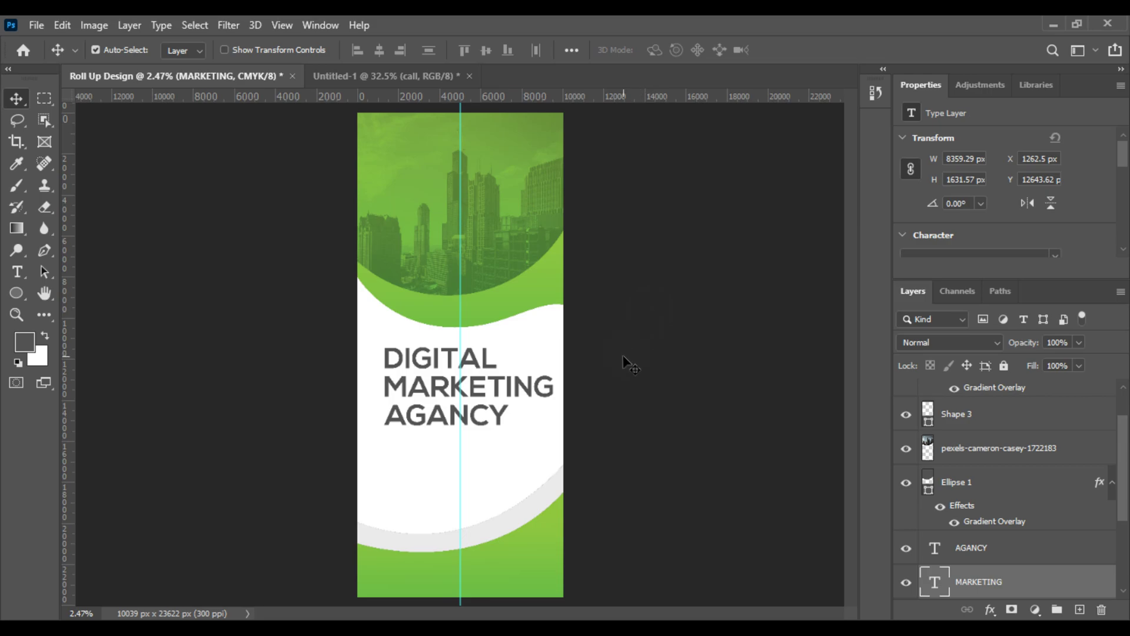
Step: Move the DIGITAL, MARKETING and AGANCY text layers together above Shape 3 in the layer order
scroll(624, 361, up, 1)
scroll(941, 488, down, 3)
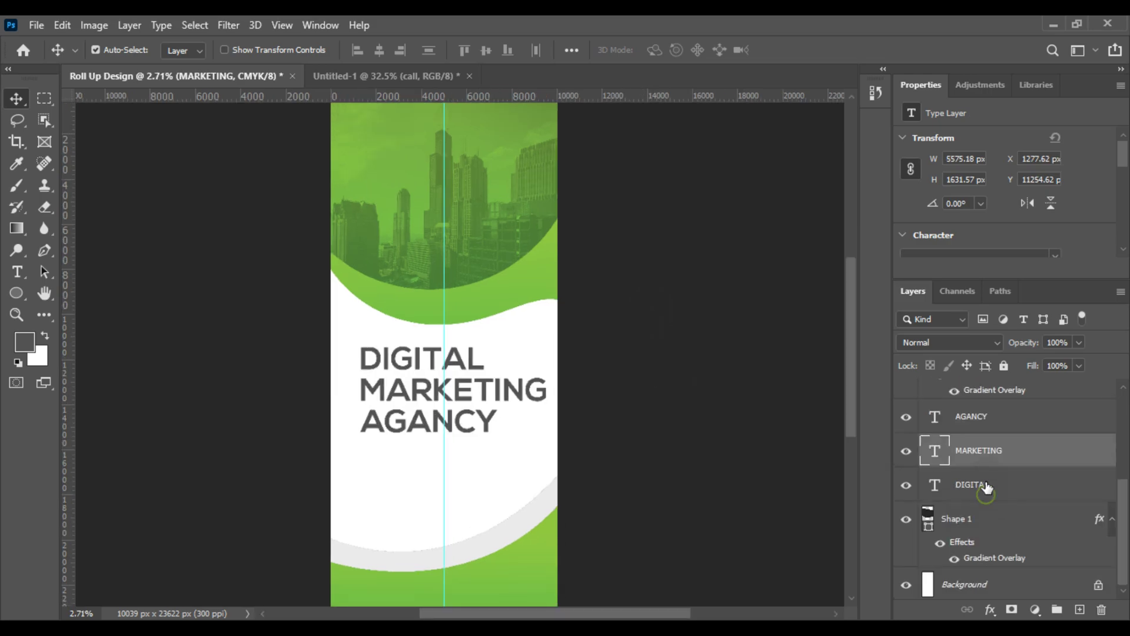
click(986, 490)
shift+click(994, 420)
drag(995, 422, 994, 384)
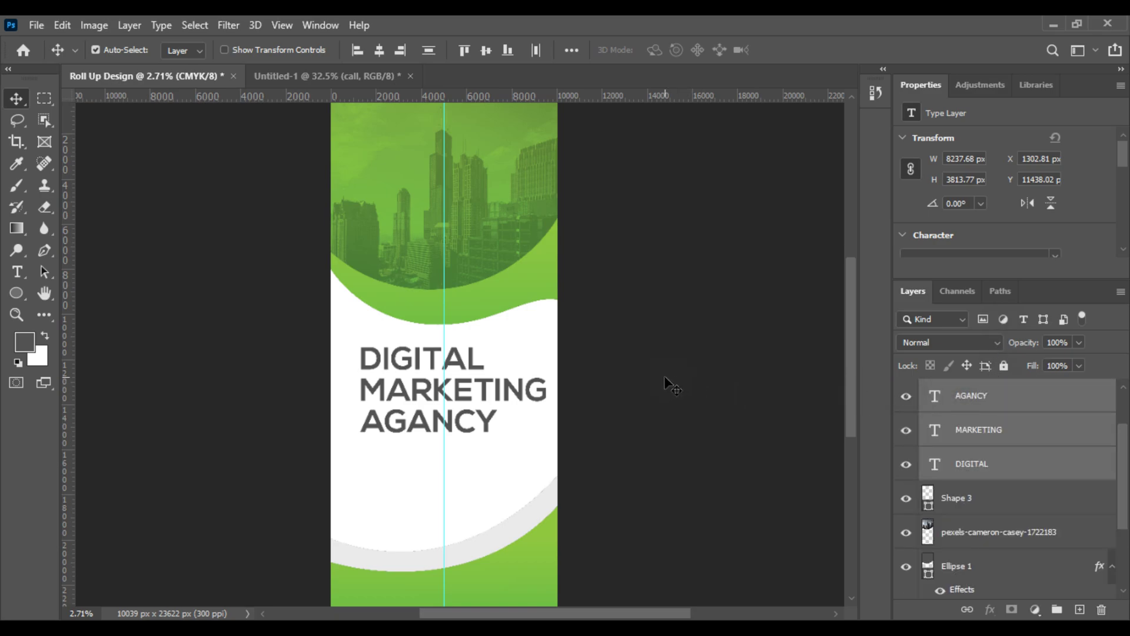
Step: Correct the third headline line to AGENCY and realign its left edge with the lines above
click(17, 274)
click(424, 433)
drag(428, 430, 417, 432)
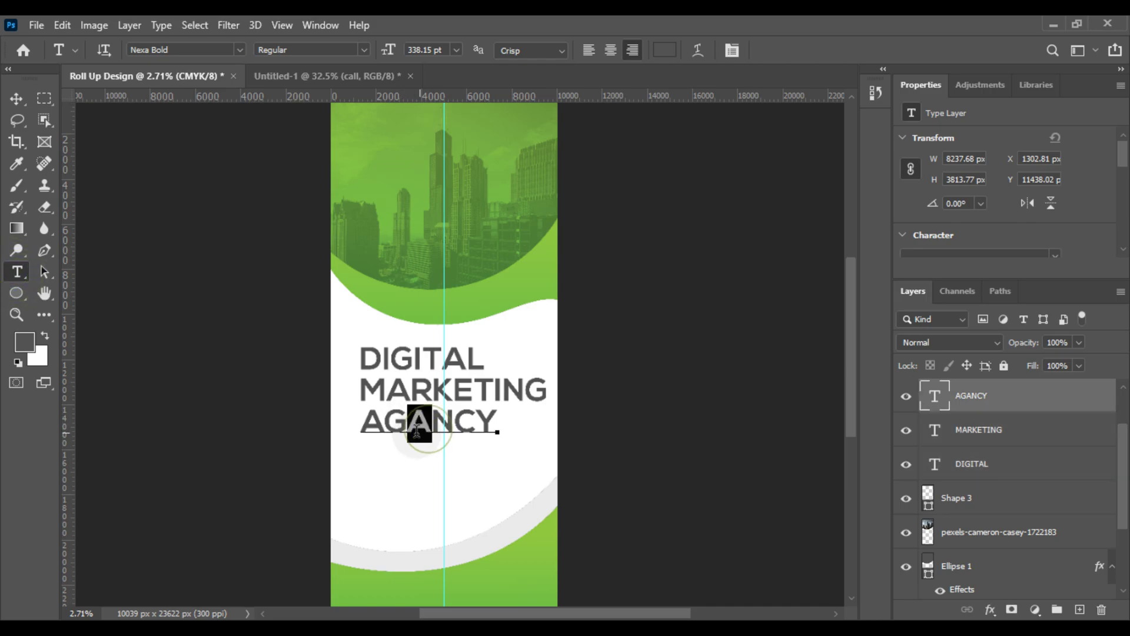
text(E)
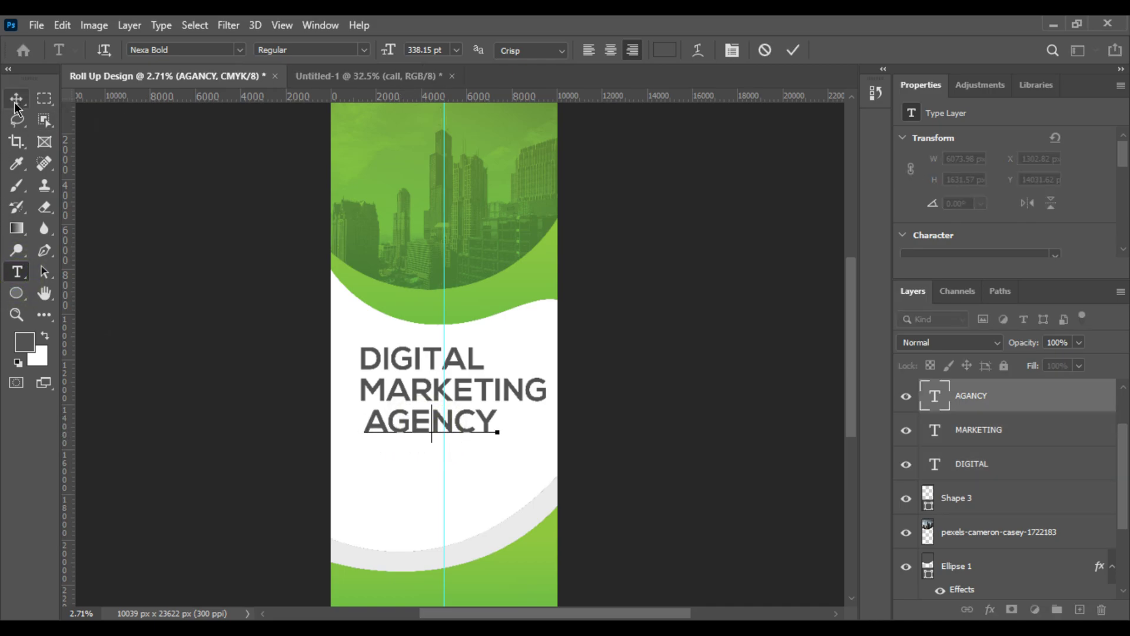
scroll(393, 462, up, 10)
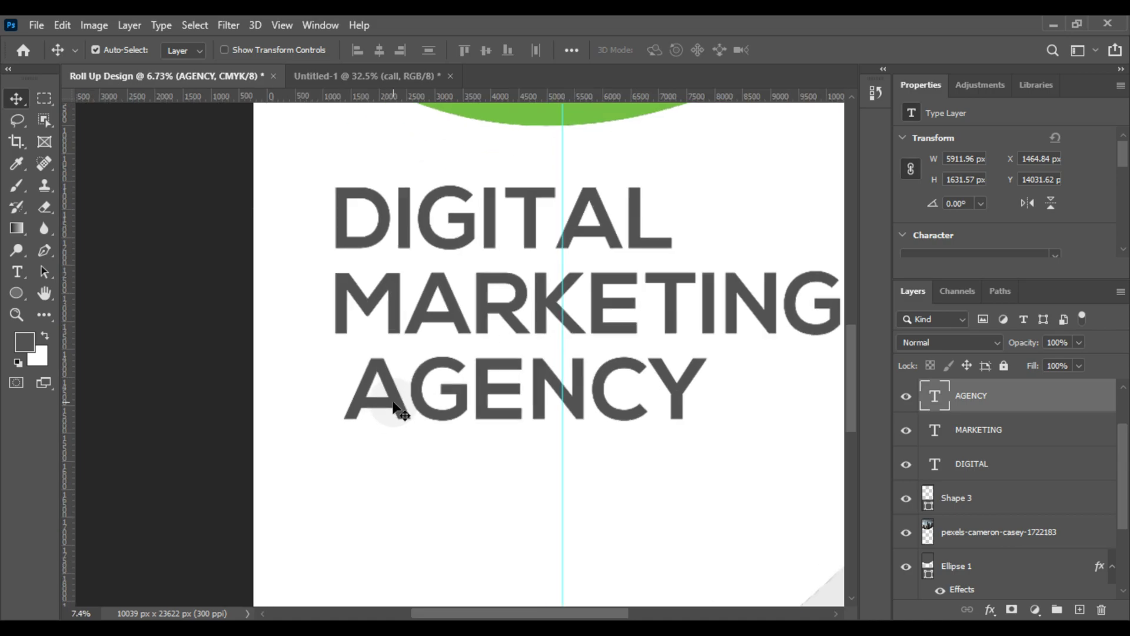
drag(397, 398, 390, 398)
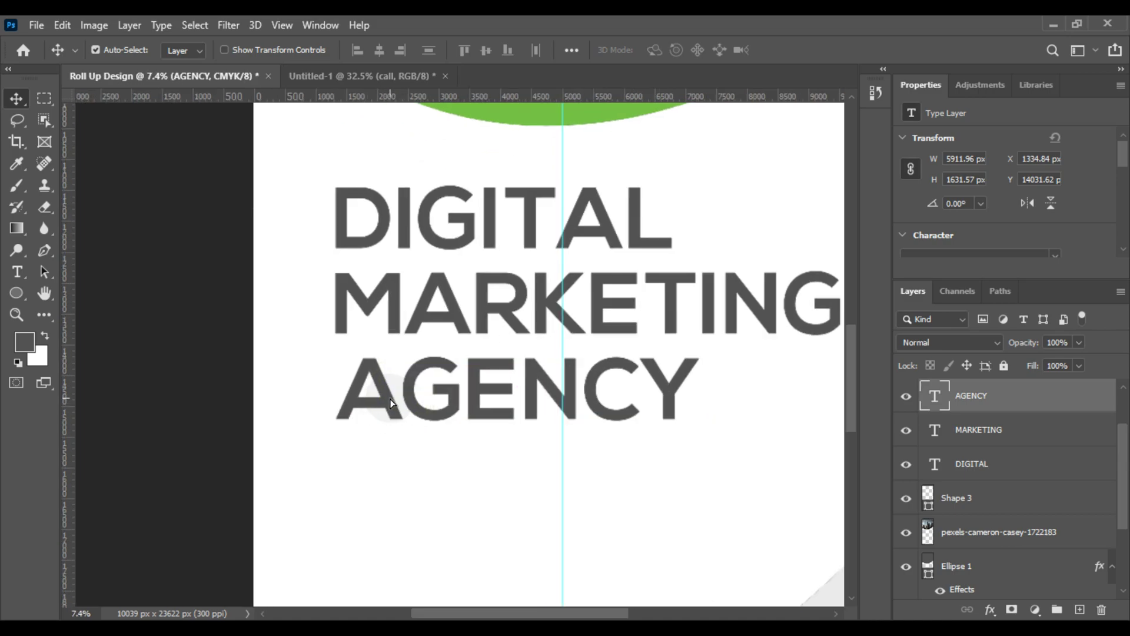
Step: Scale the three headline lines together to about 88% and move them to about X 754 px, Y 11,161 px
scroll(391, 404, down, 8)
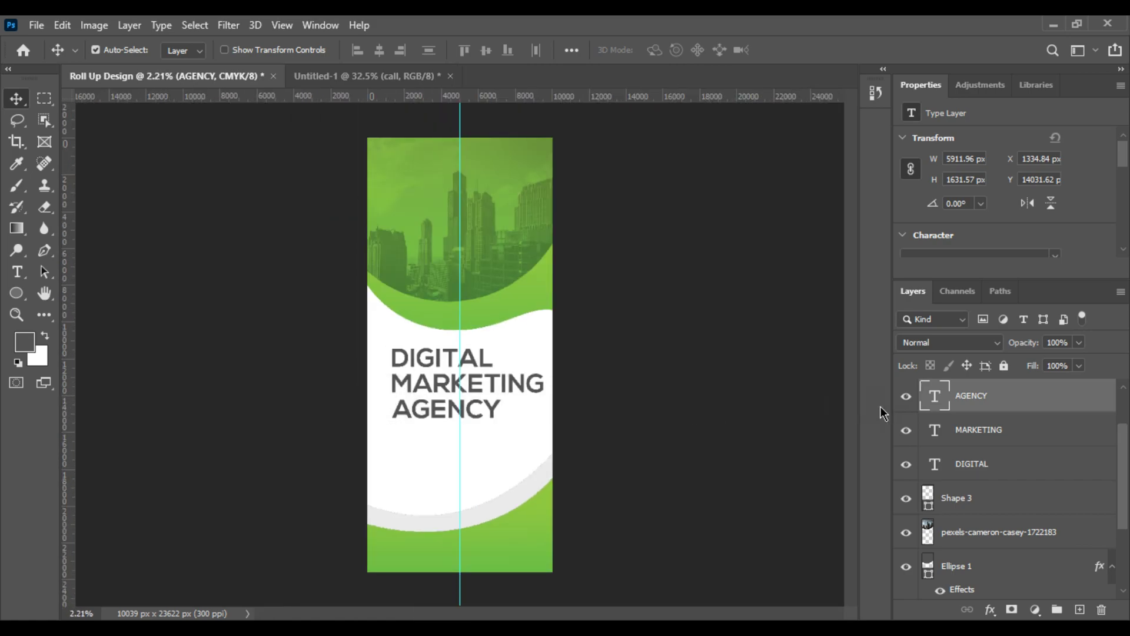
key(ctrl+t)
drag(545, 383, 489, 377)
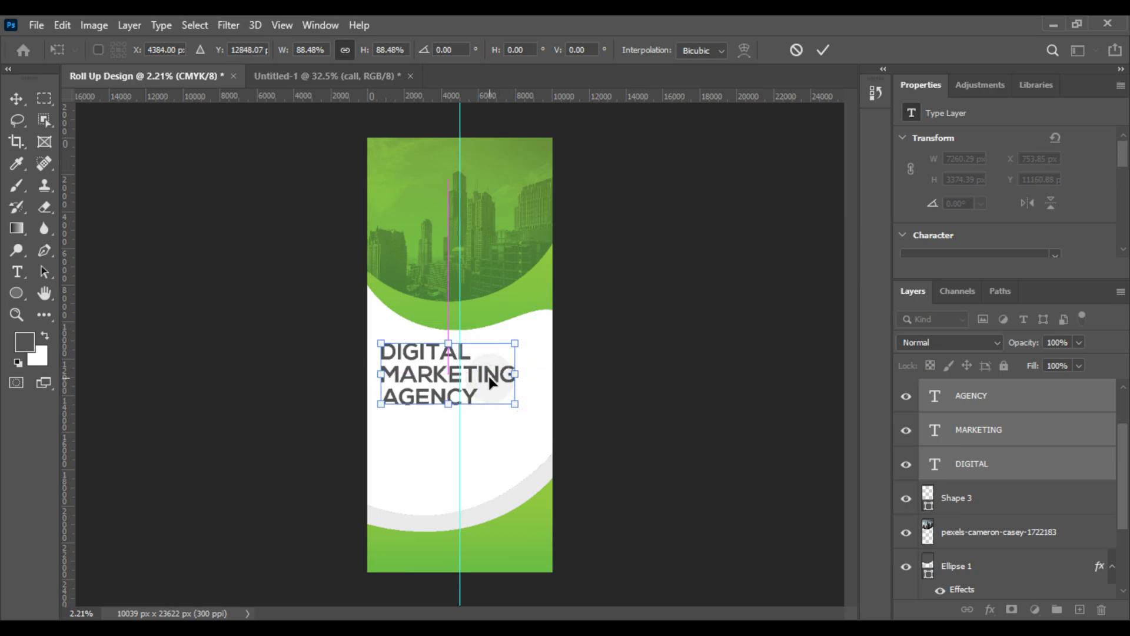
key(Return)
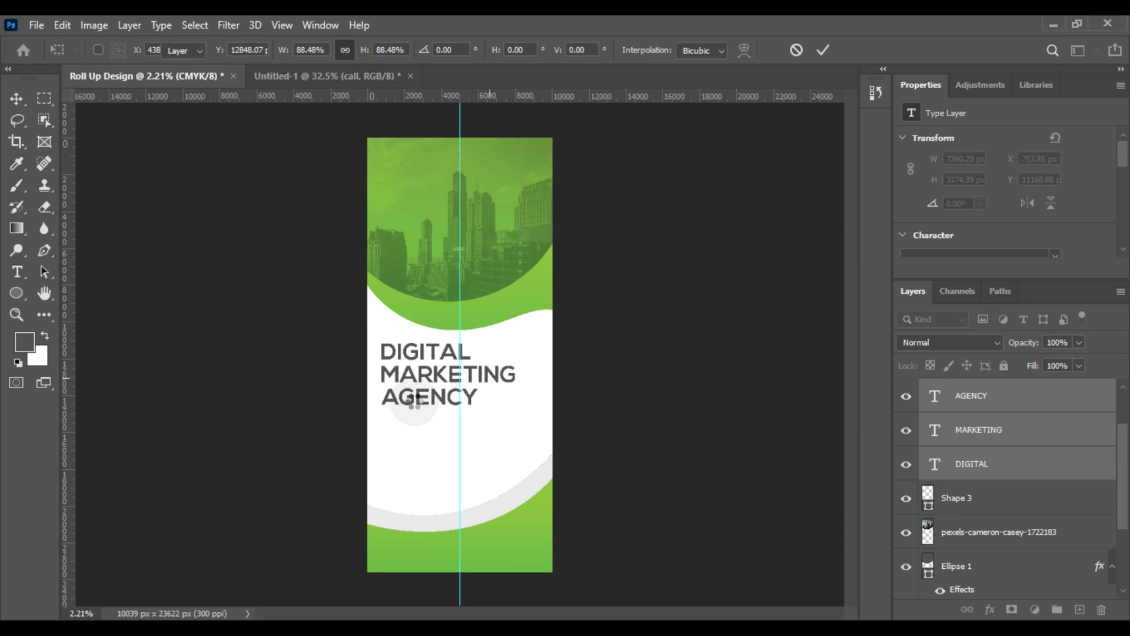
Step: Scale the three headline lines together to about 85% and move them up to about X 754 px, Y 11,012 px
scroll(414, 400, up, 5)
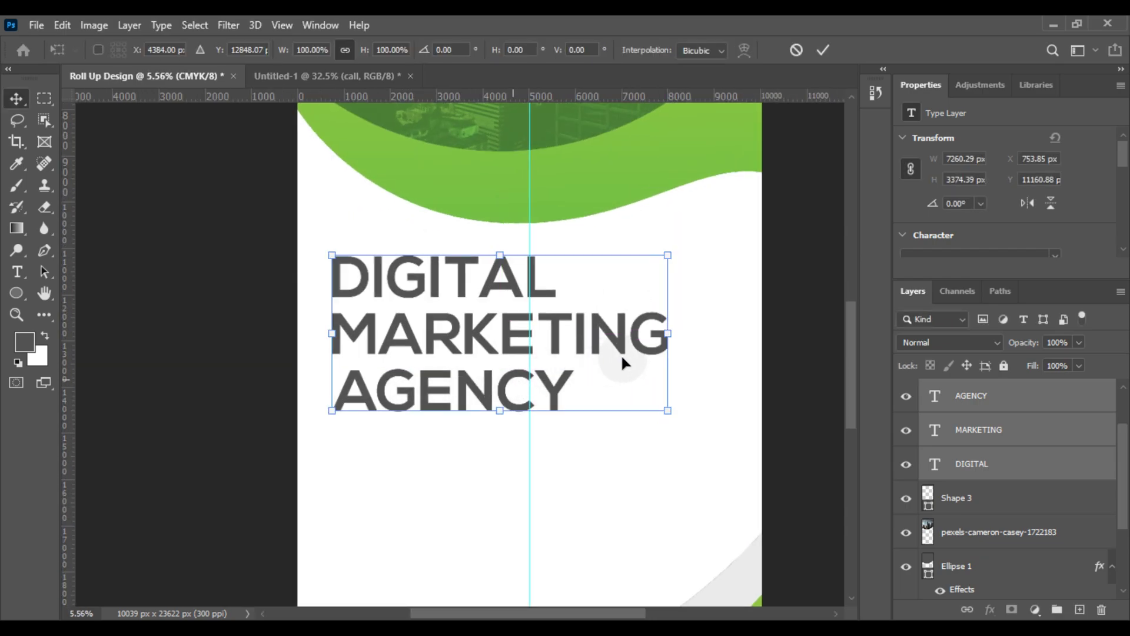
drag(667, 333, 619, 334)
drag(434, 335, 439, 328)
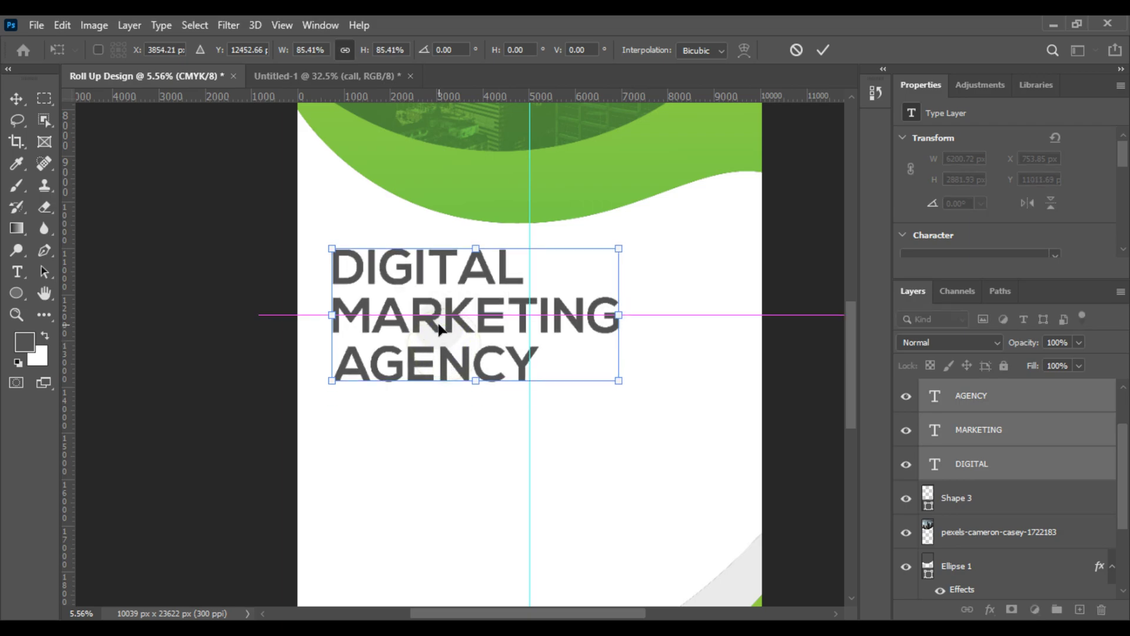
key(Return)
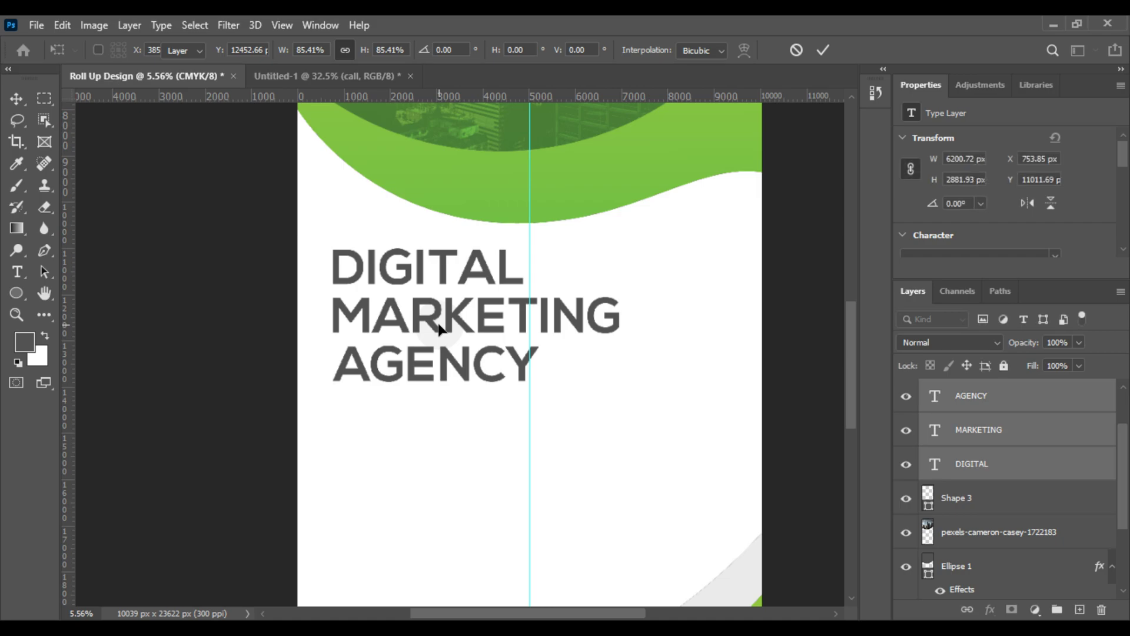
Step: Recolor the DIGITAL text to the green #7ec242 sampled from the curved shape above it
scroll(439, 325, up, 4)
drag(439, 325, 433, 392)
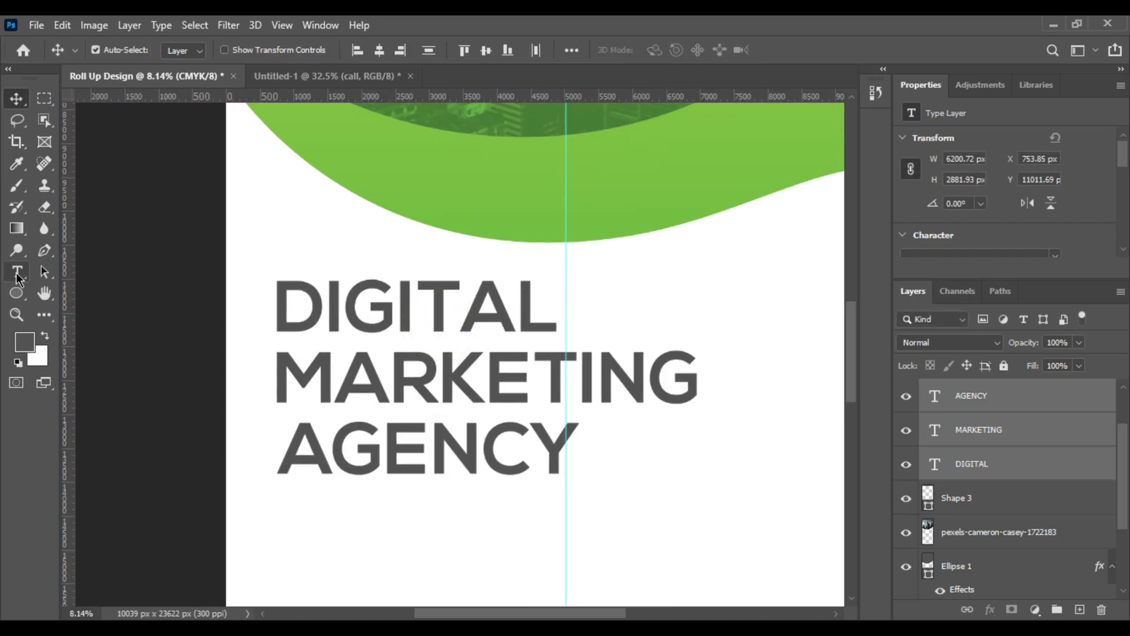
click(16, 272)
double_click(934, 464)
click(666, 55)
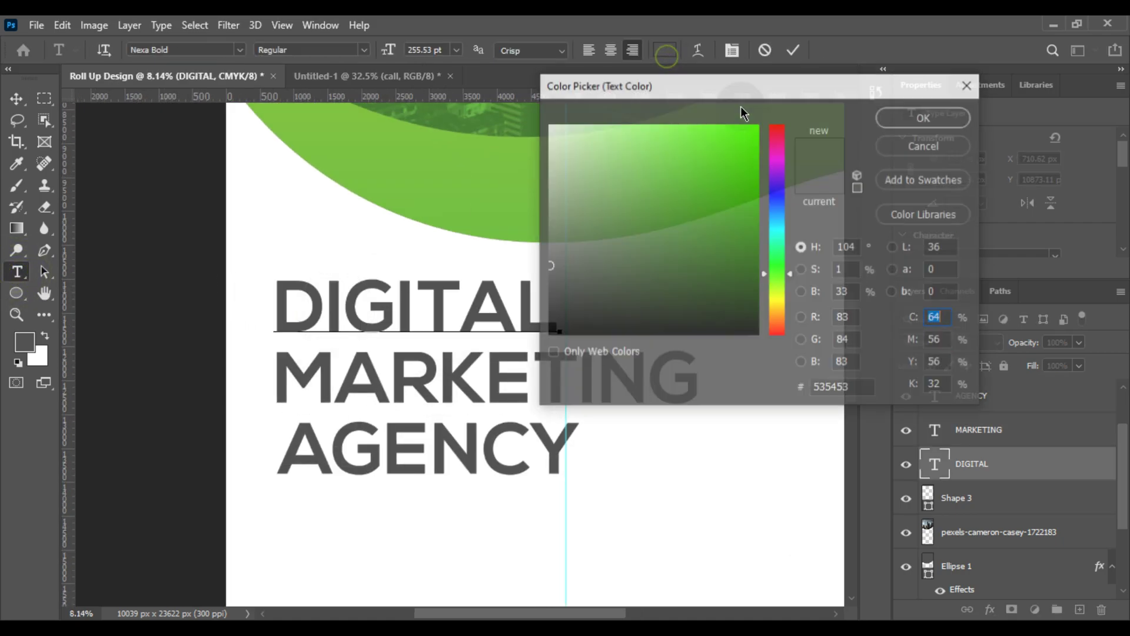
drag(799, 83, 512, 199)
click(808, 129)
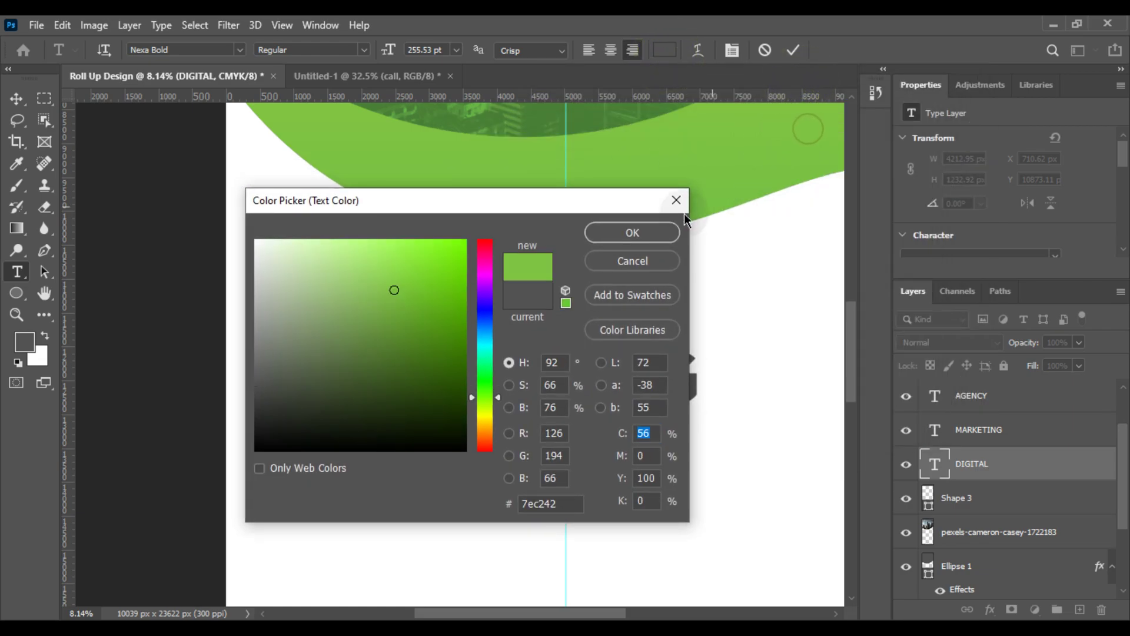
click(650, 231)
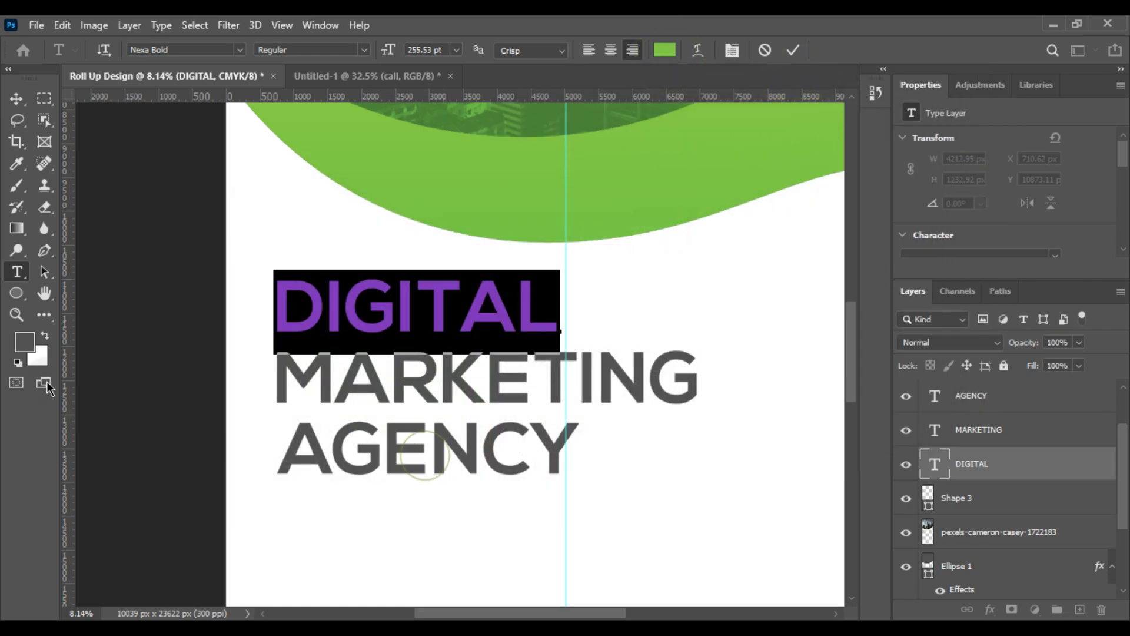
click(997, 402)
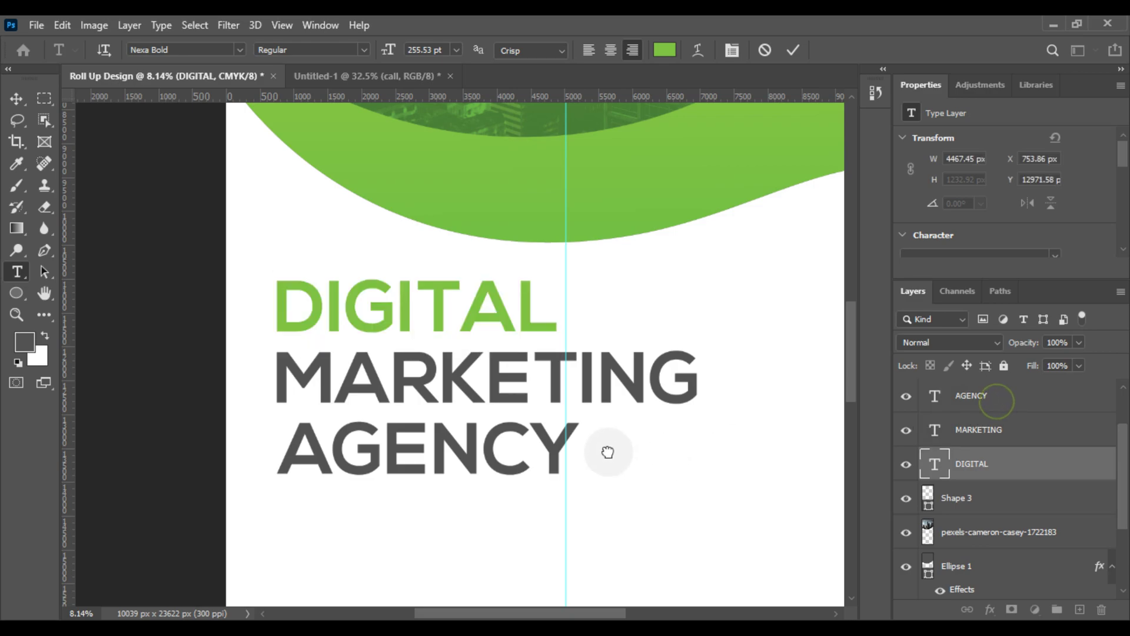
Step: Recolor the AGENCY text to the same light green sampled from the curved shape
double_click(393, 466)
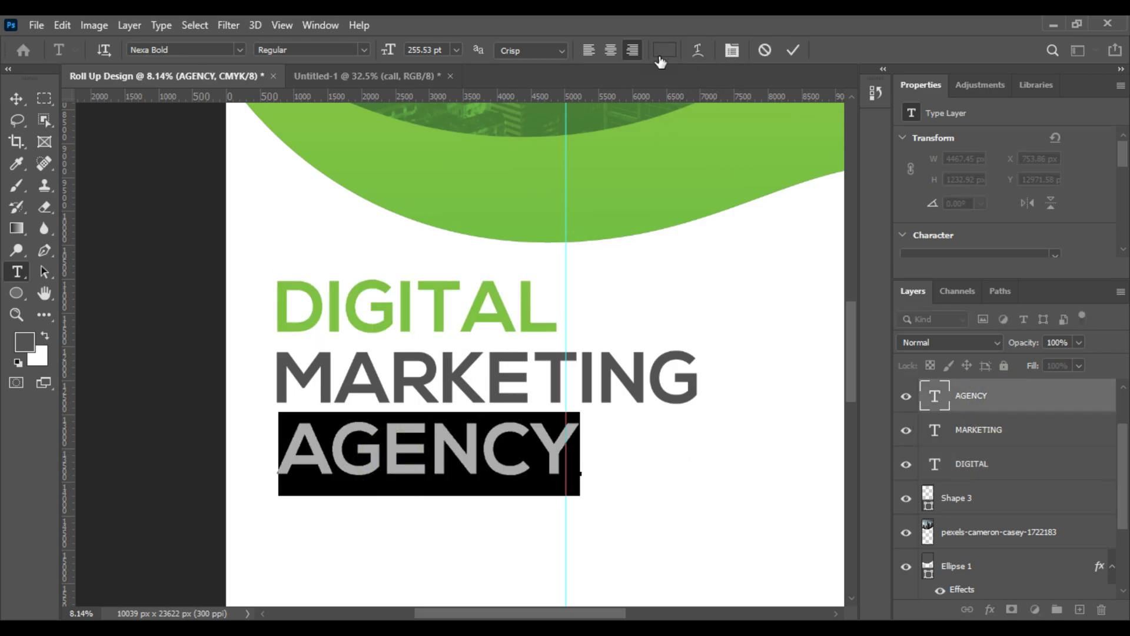
click(664, 50)
click(802, 131)
click(633, 233)
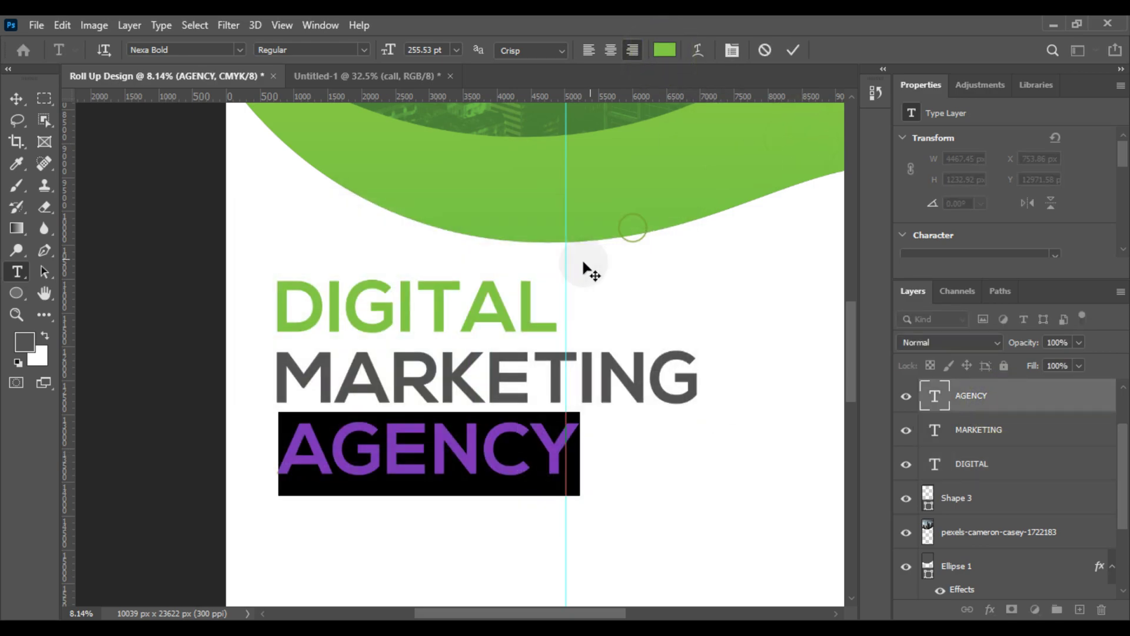
scroll(583, 264, down, 5)
click(17, 99)
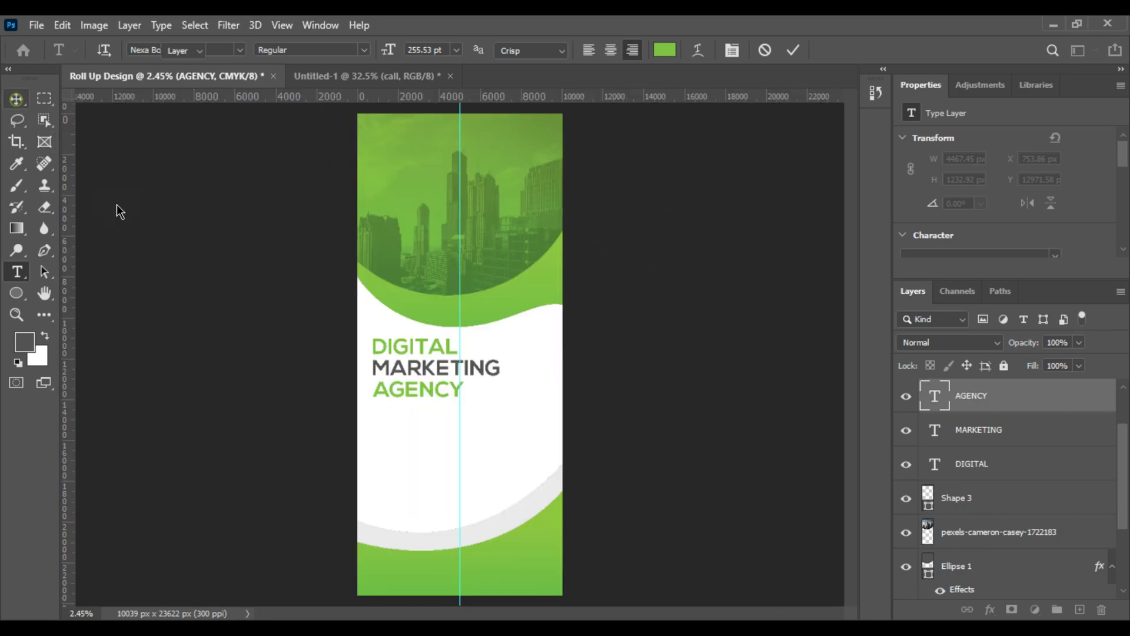
Step: Place a vertical guide along the left edge of the headline
scroll(382, 371, up, 3)
drag(66, 310, 336, 342)
scroll(335, 353, up, 4)
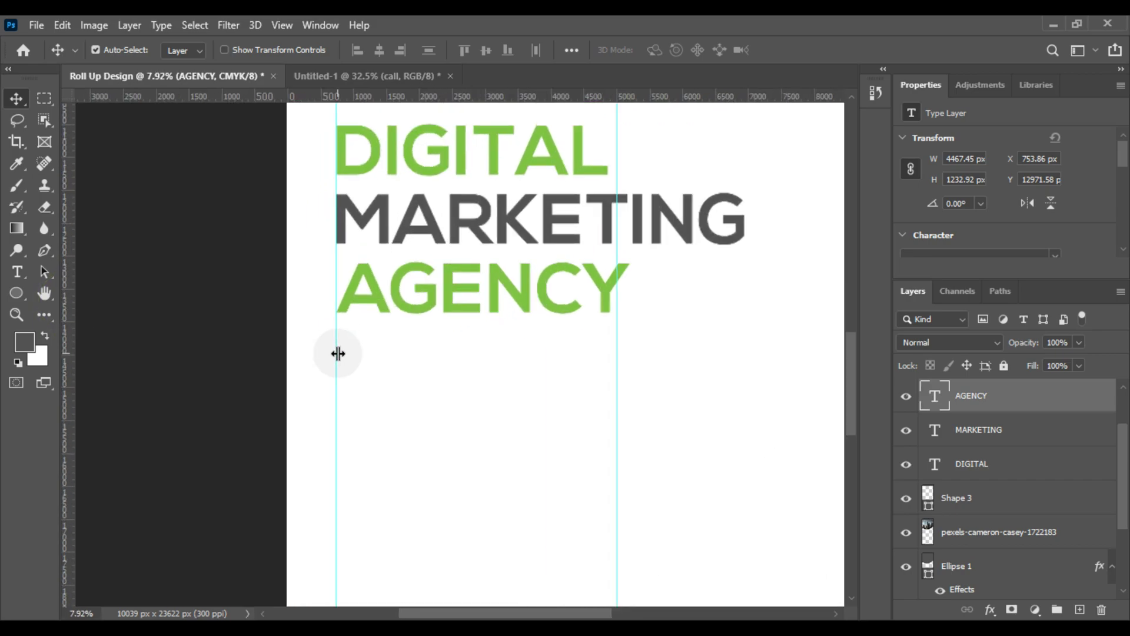
scroll(355, 345, down, 6)
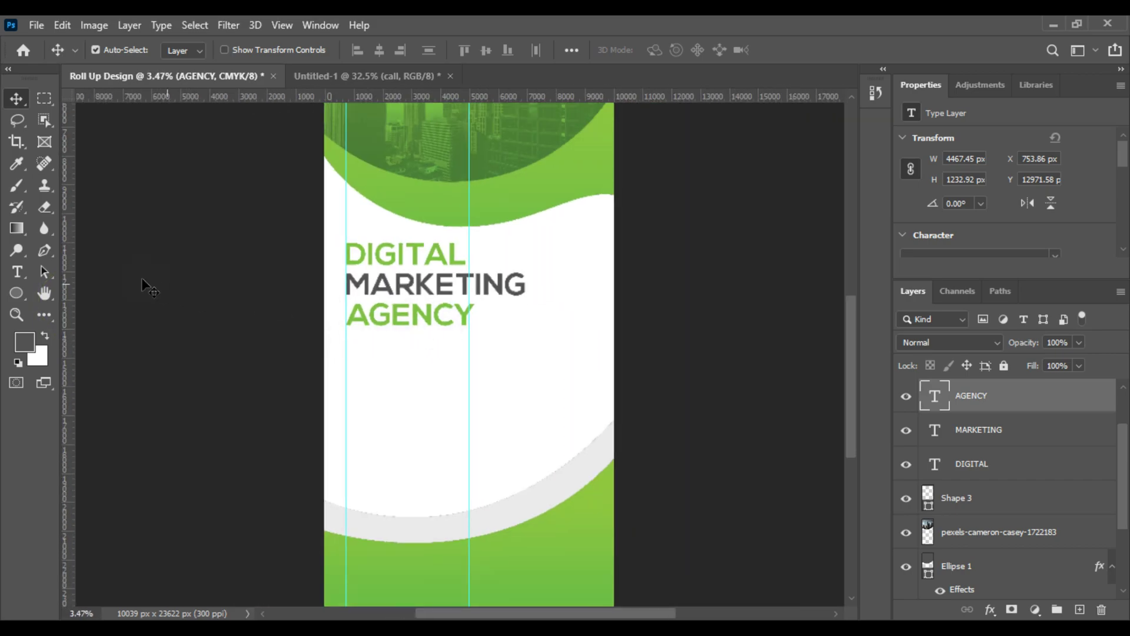
Step: Draw a paragraph text box about 8,298 × 2,688 px below AGENCY, starting at the left guide, filled with the Lorem ipsum placeholder
click(18, 274)
scroll(365, 353, up, 3)
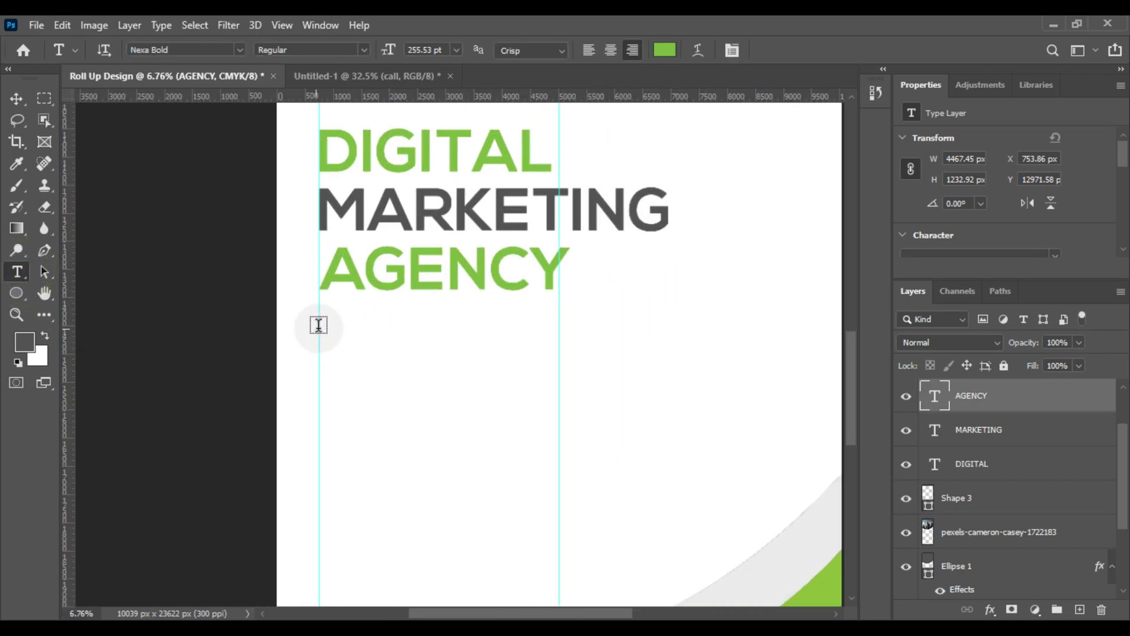
drag(319, 316, 784, 463)
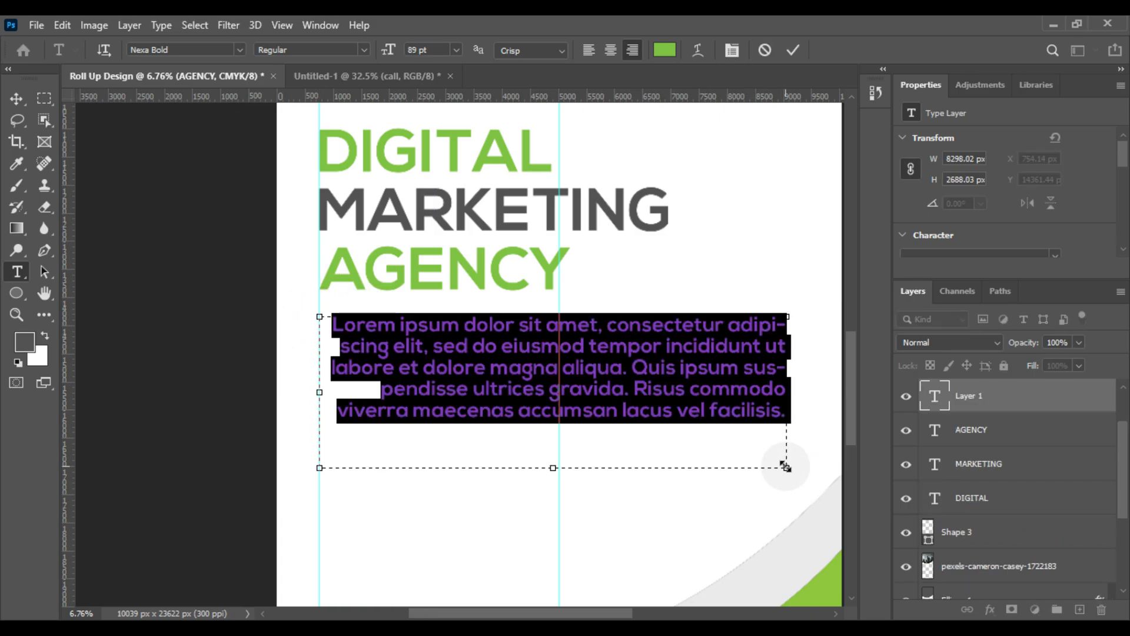
Step: Set the placeholder paragraph's font to Roboto Regular
scroll(786, 466, down, 2)
click(210, 50)
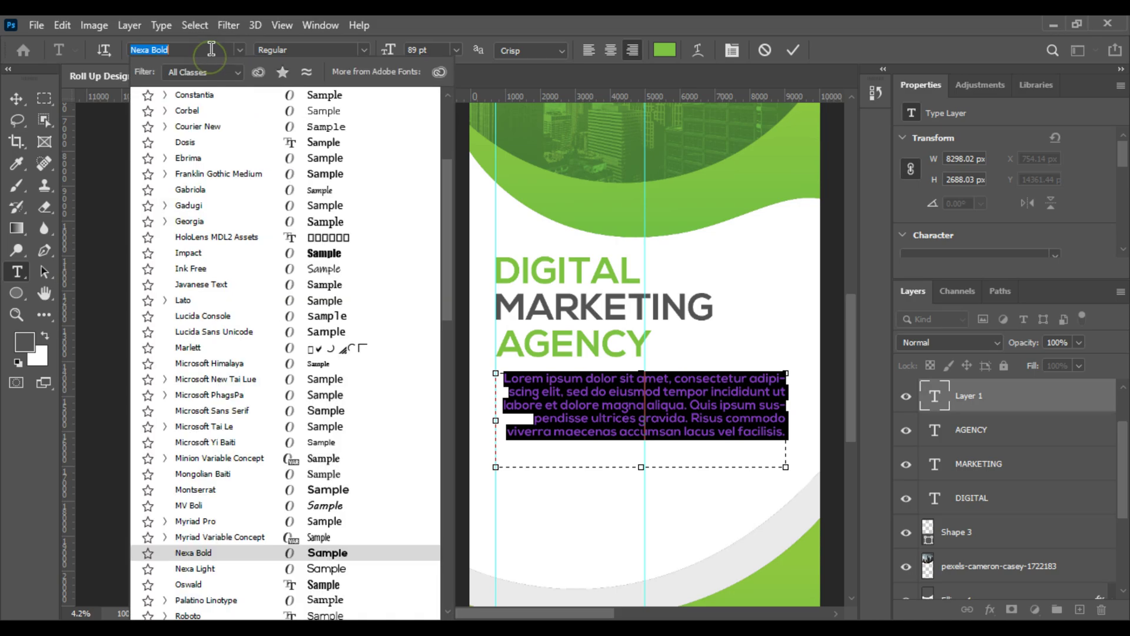
text(Ro)
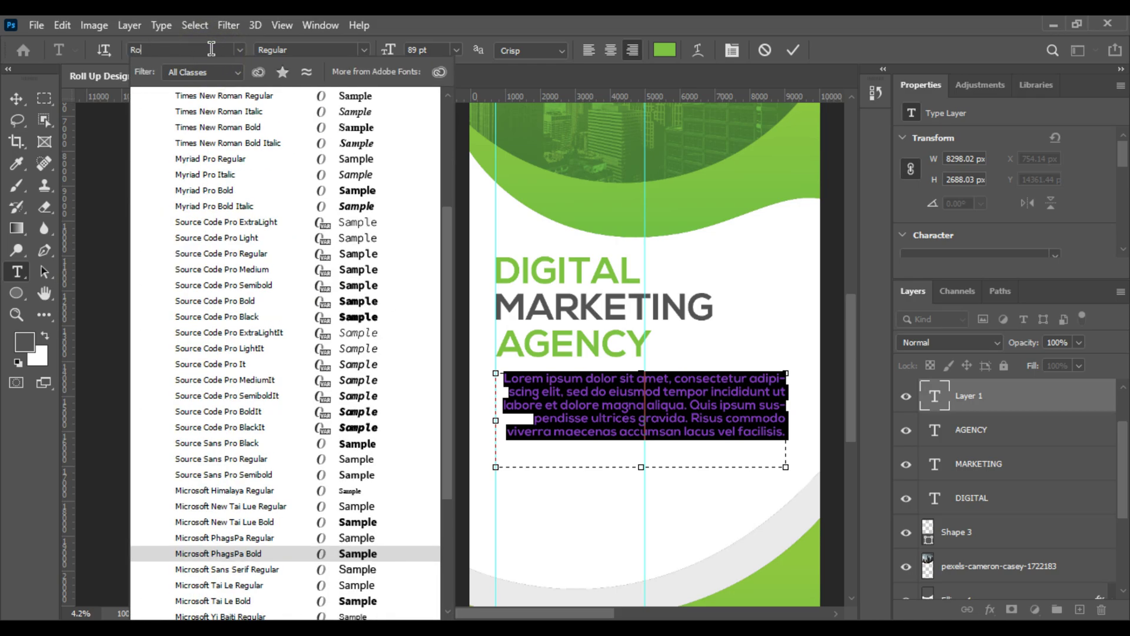
text(boto)
key(Down)
key(Down)
key(Down)
key(Down)
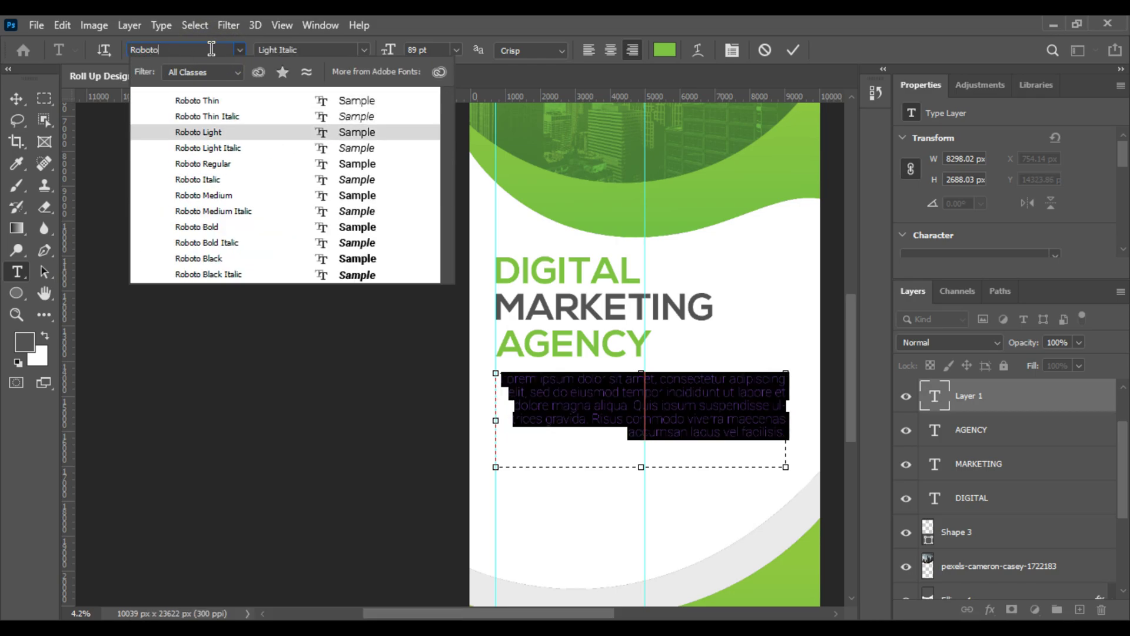
key(Down)
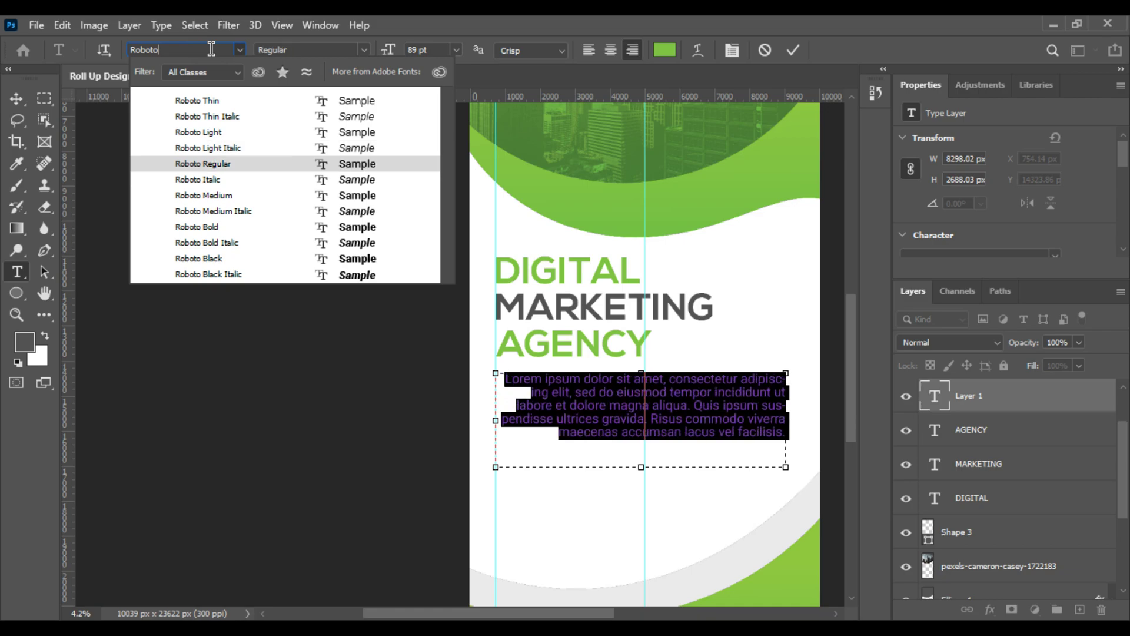
key(Return)
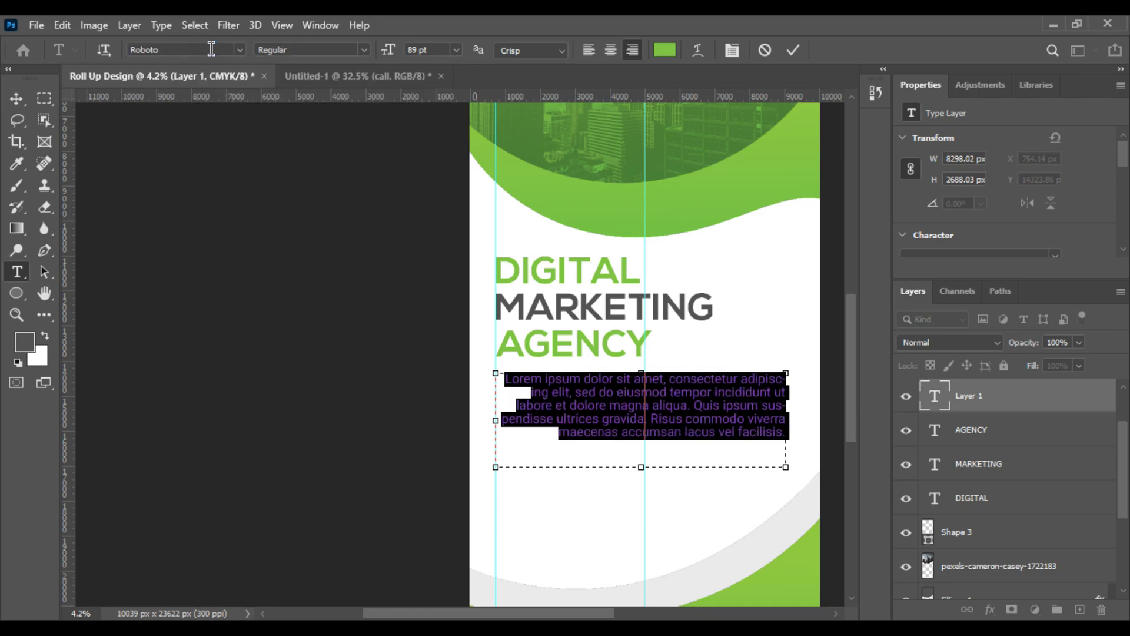
Step: Set the paragraph's font size to 81 pt and justify it with the last line aligned left
click(590, 52)
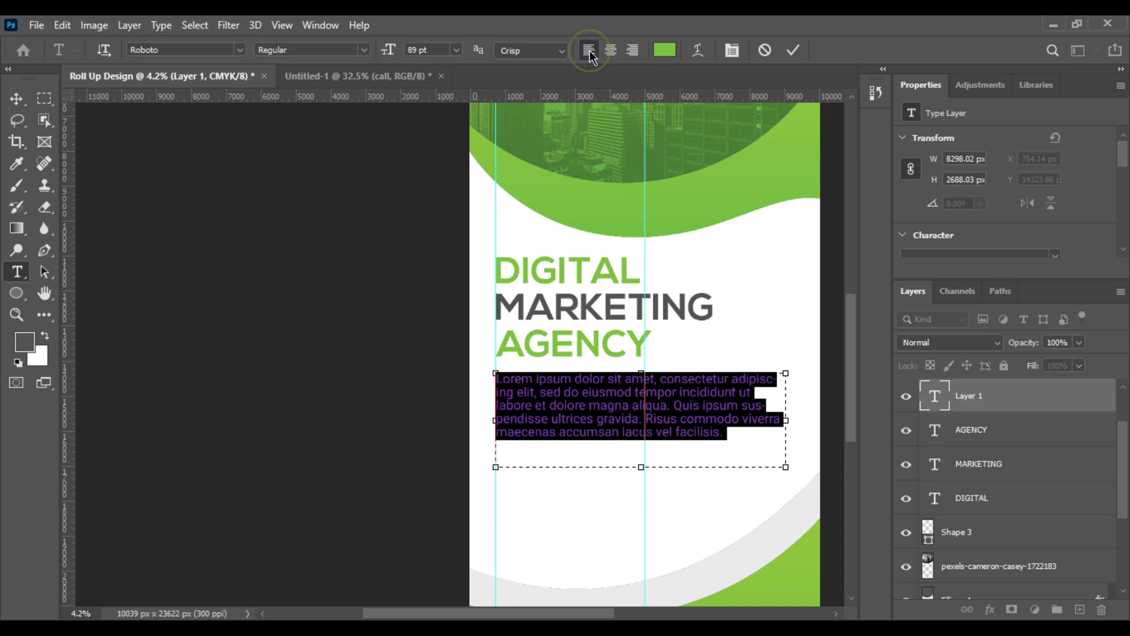
click(736, 51)
drag(683, 174, 677, 175)
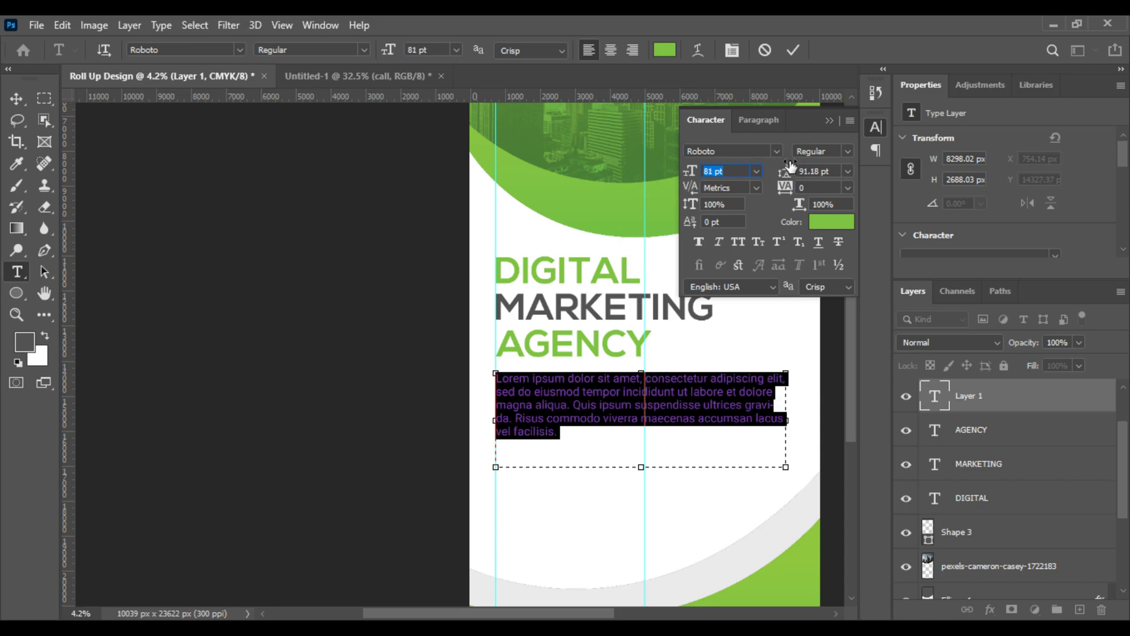
click(765, 122)
click(771, 152)
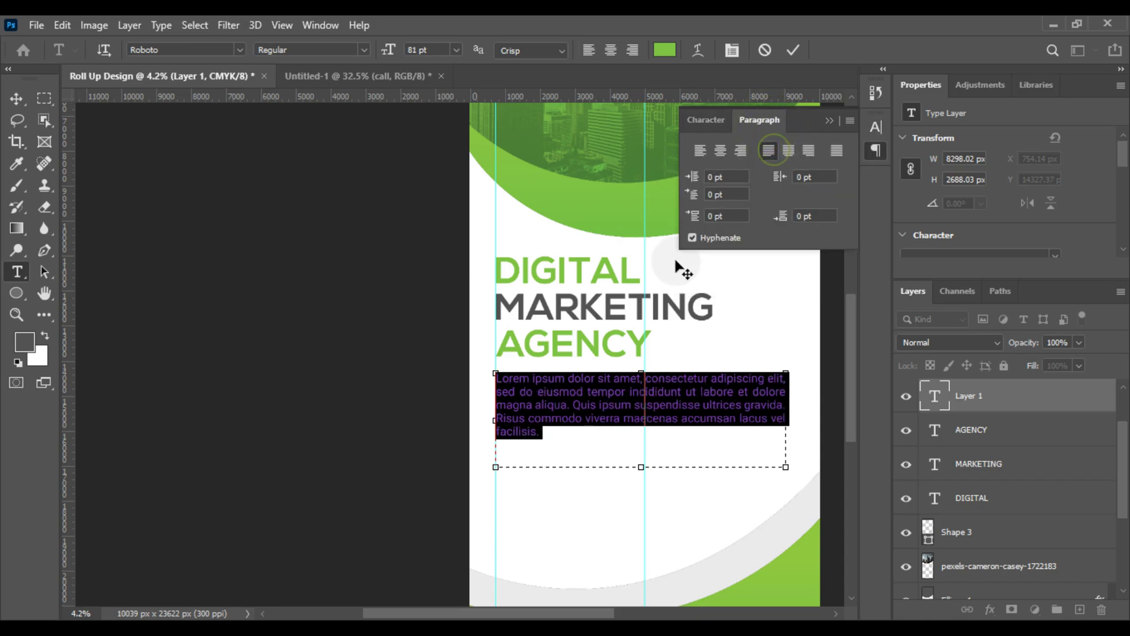
scroll(671, 276, up, 5)
click(664, 277)
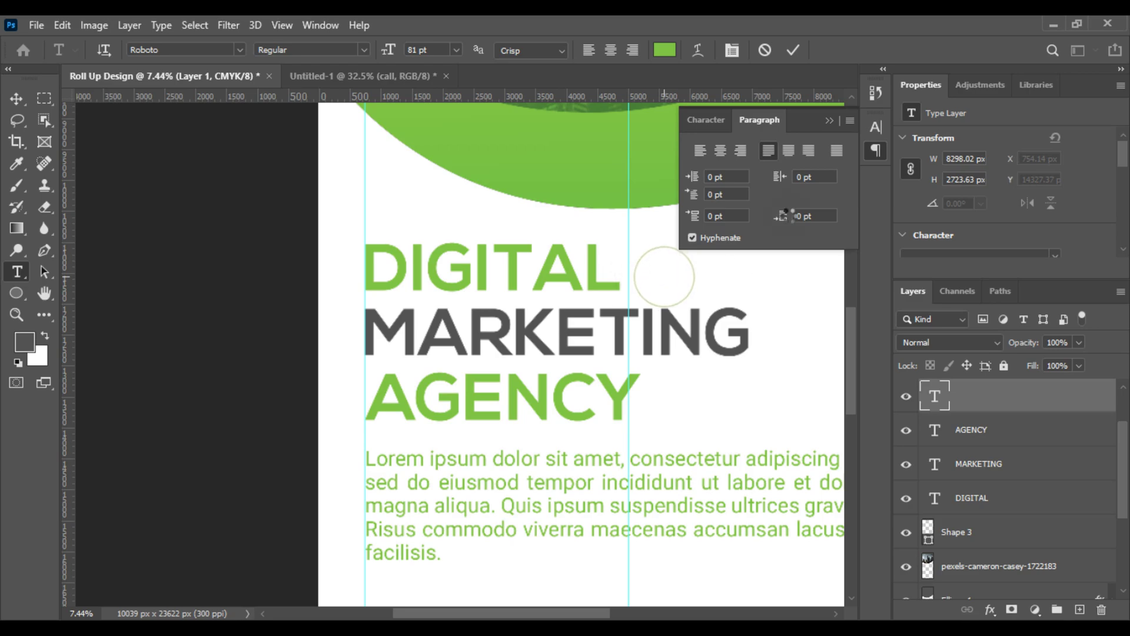
Step: Set the paragraph layer's text color to dark grey #212121
click(710, 124)
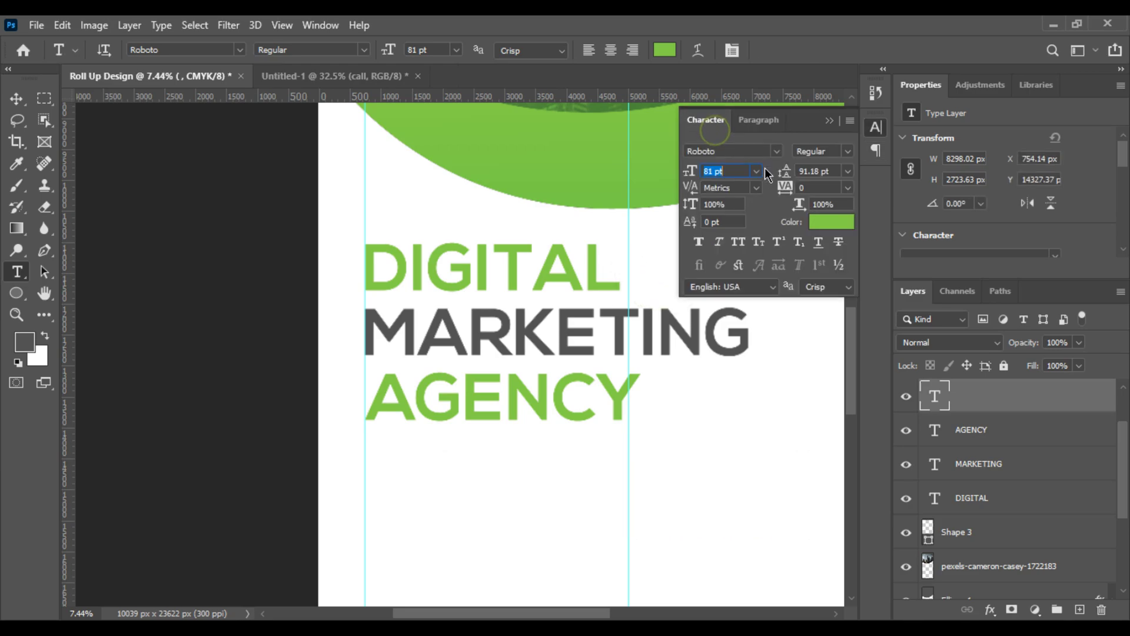
click(831, 222)
drag(488, 201, 766, 121)
click(501, 341)
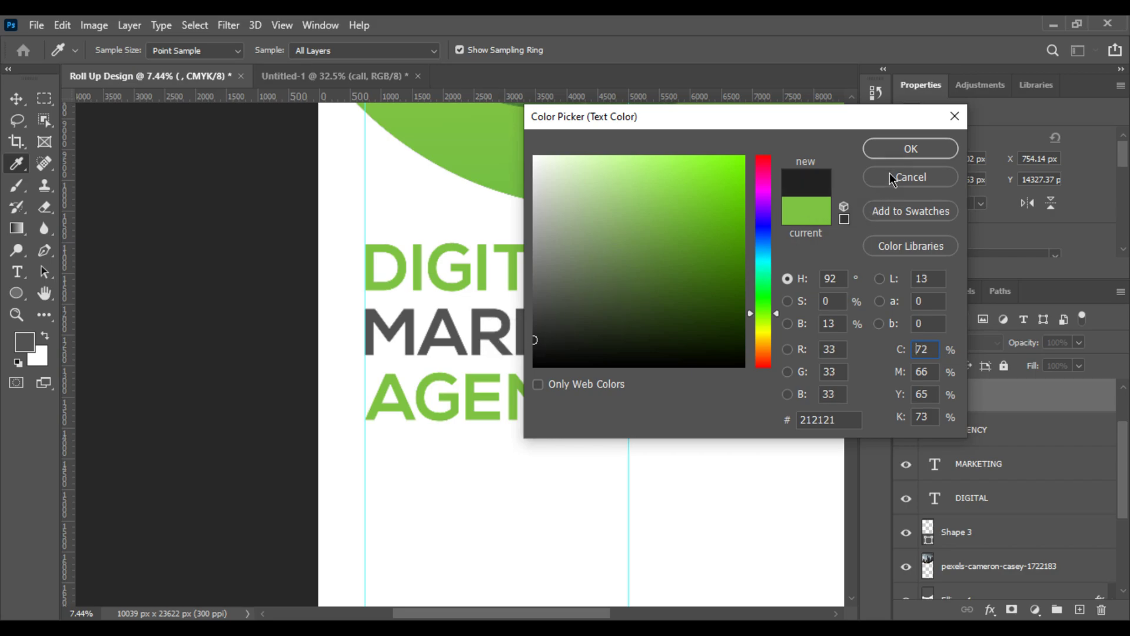
click(911, 149)
Step: Undo the paragraph text layer and the vertical guide at the headline's left edge
scroll(541, 265, down, 3)
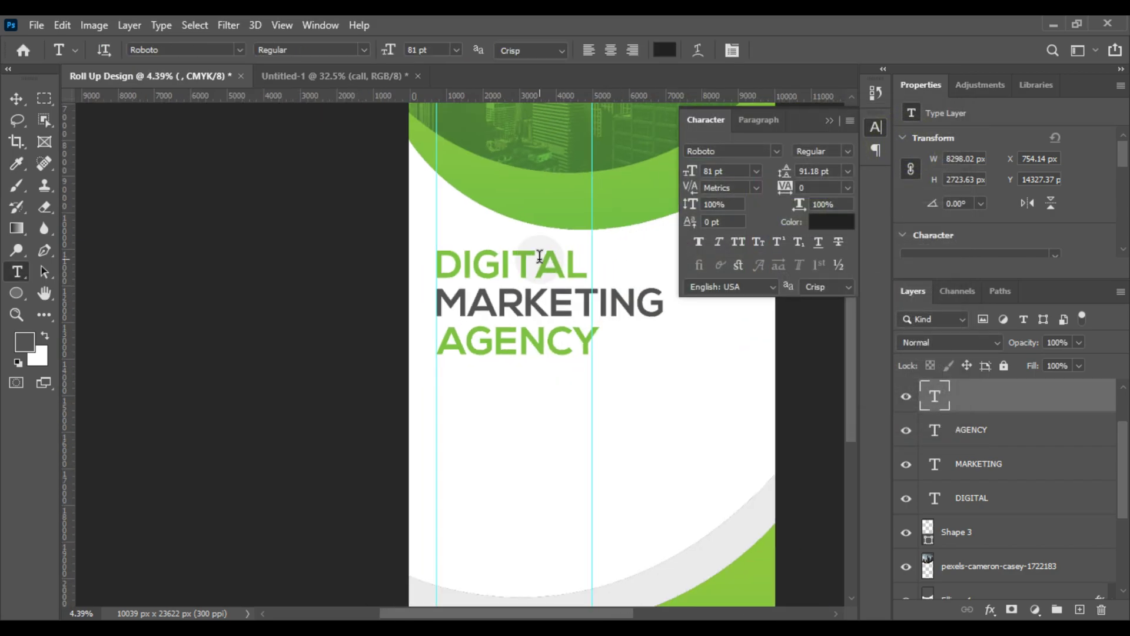
scroll(960, 410, down, 2)
click(936, 406)
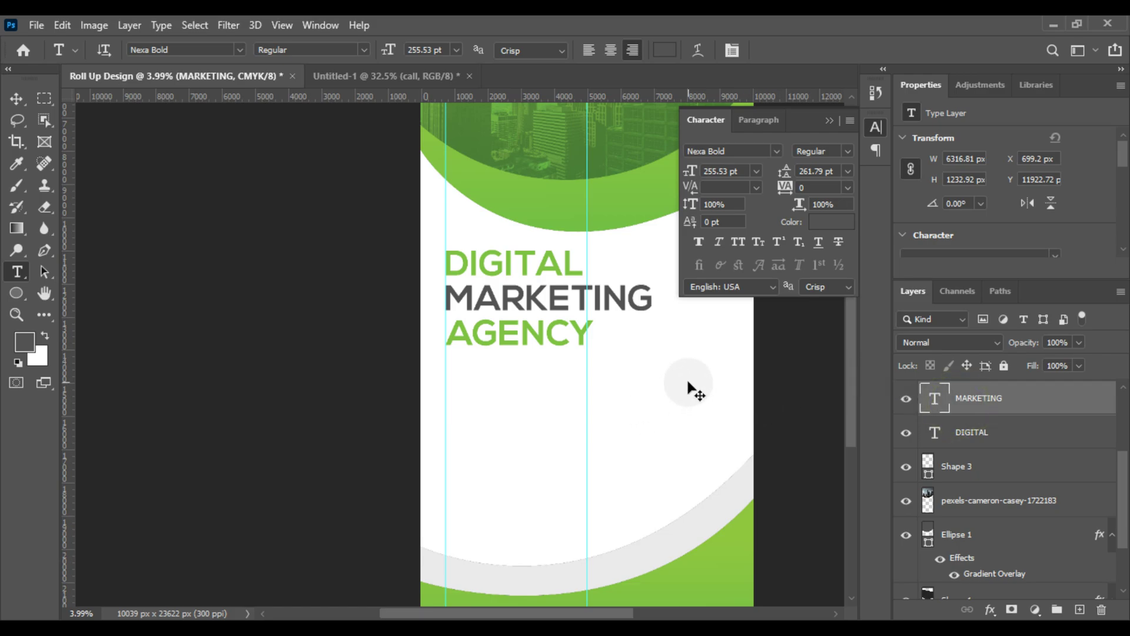
click(16, 98)
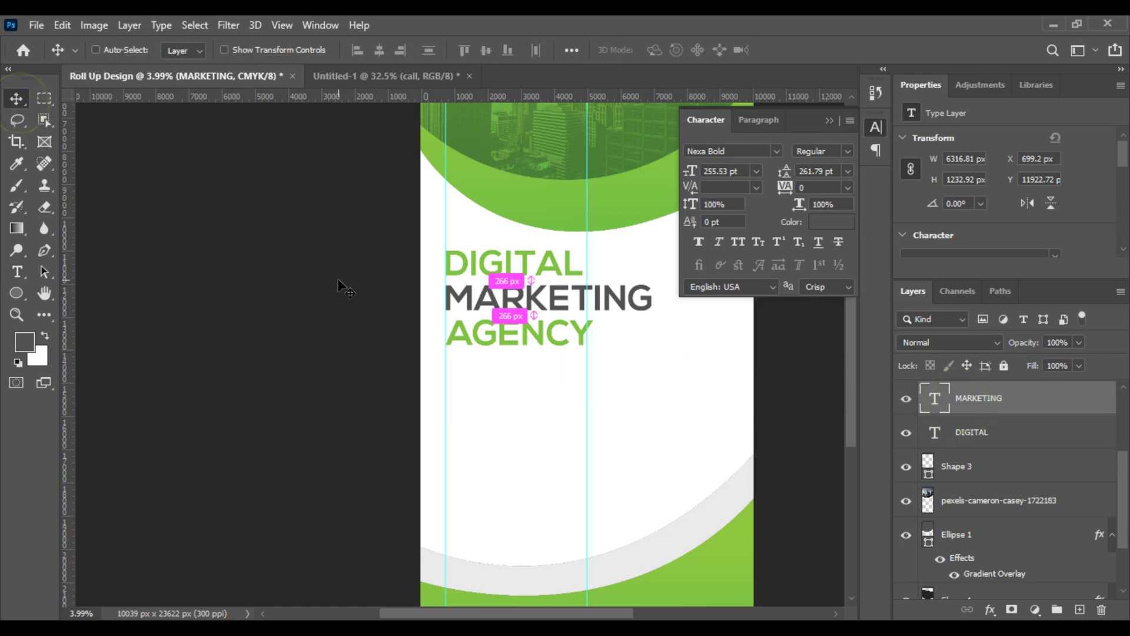
key(alt+bracketright)
key(ctrl+z)
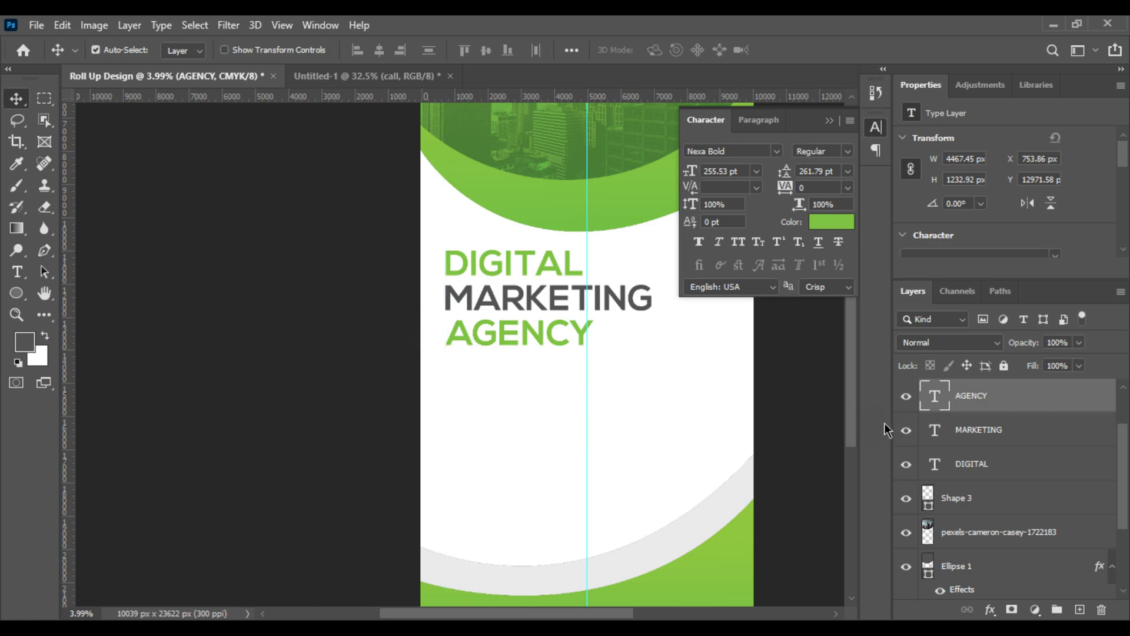
Step: Add a vertical guide at the headline's left edge and draw a Lorem ipsum text box about 7,881 × 1,514 px below AGENCY
scroll(697, 409, down, 3)
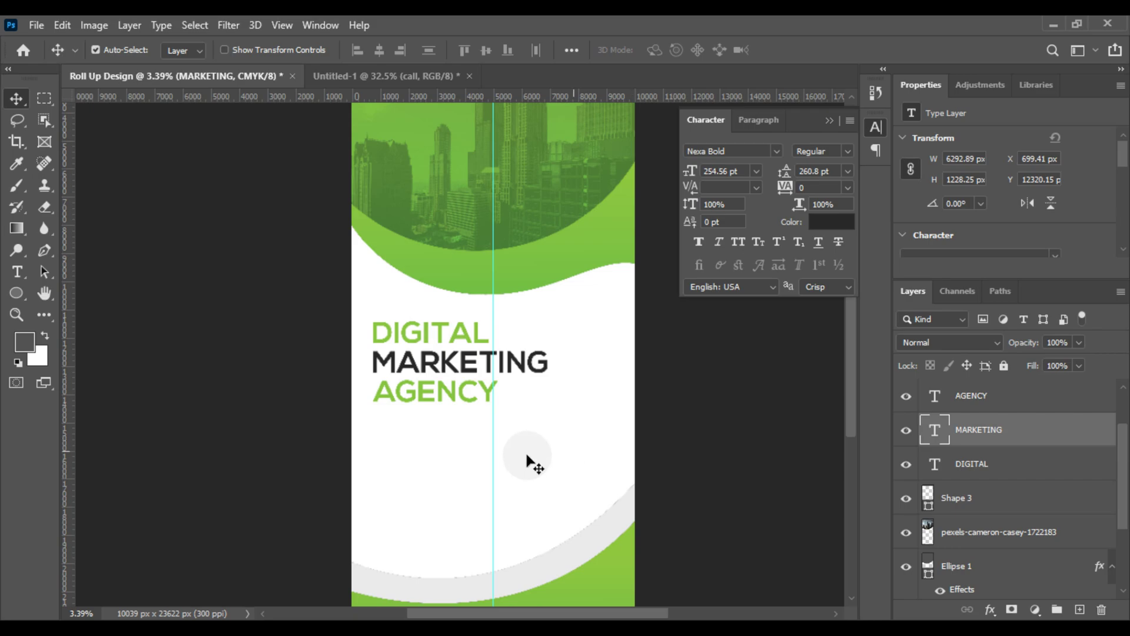
scroll(528, 454, up, 3)
drag(528, 454, 581, 365)
click(15, 270)
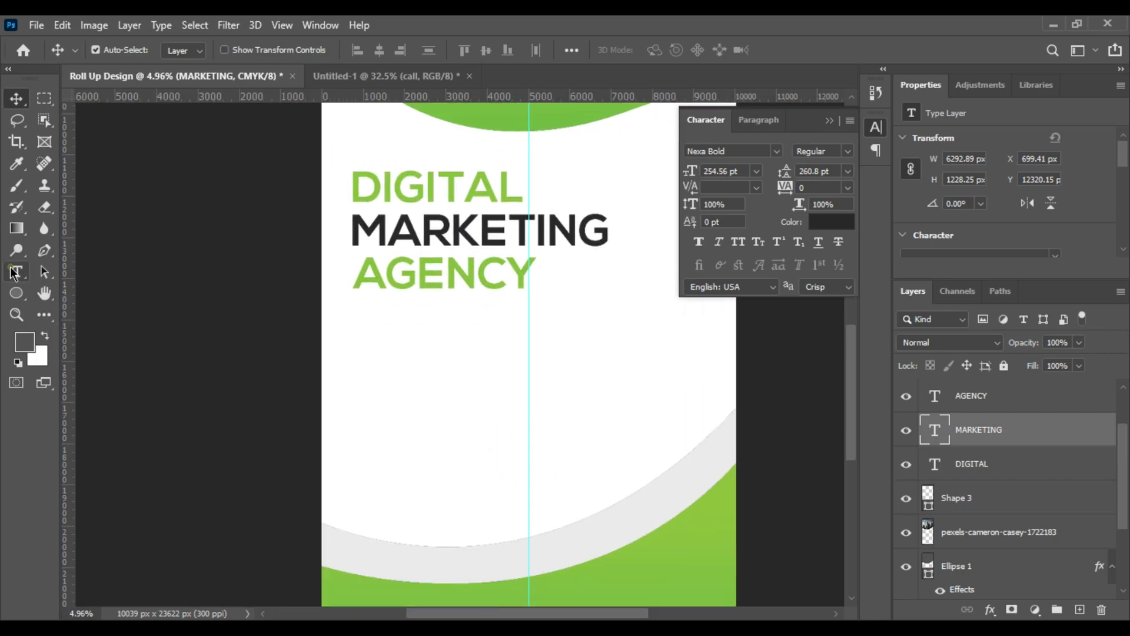
drag(178, 341, 678, 407)
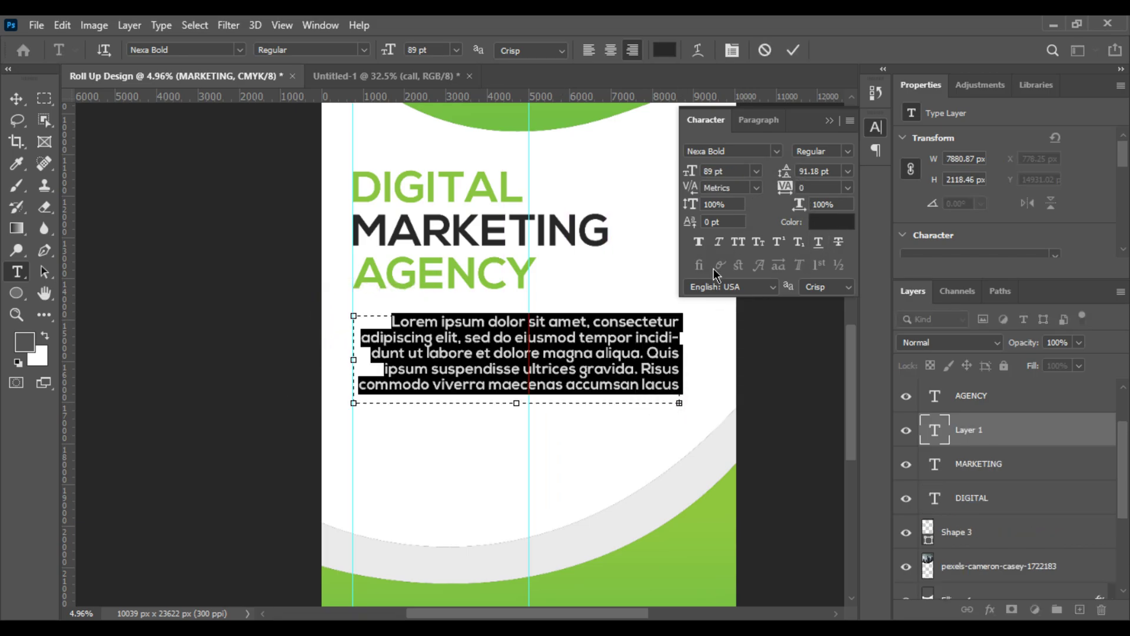
drag(511, 406, 511, 383)
Step: Justify the paragraph with its last line aligned left and set its font size to 55 pt
click(759, 120)
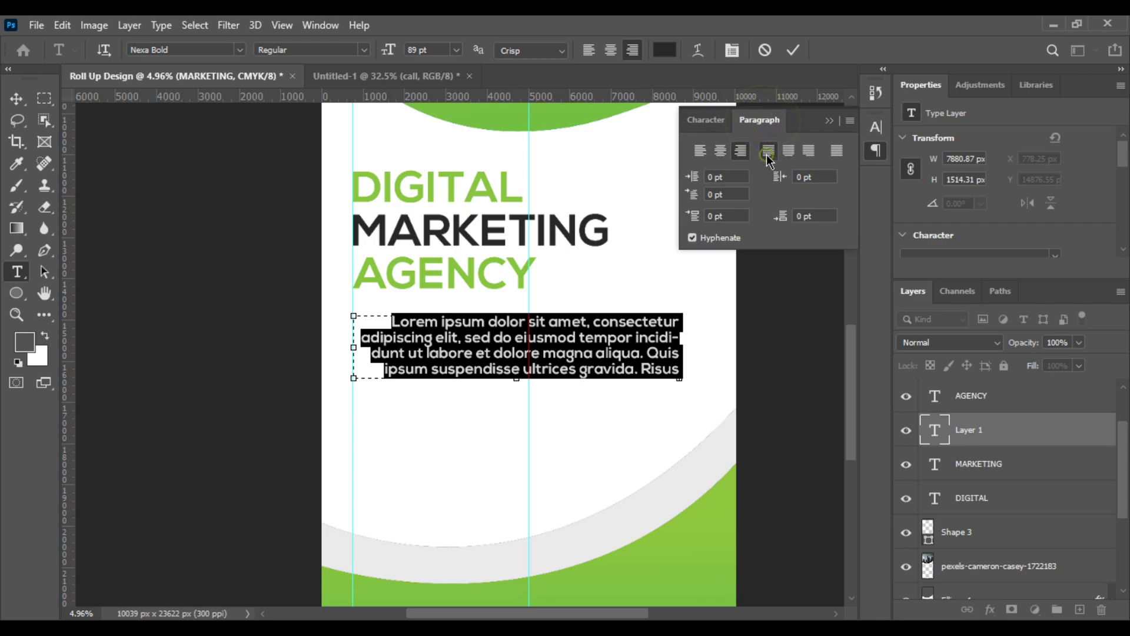
click(767, 154)
click(710, 120)
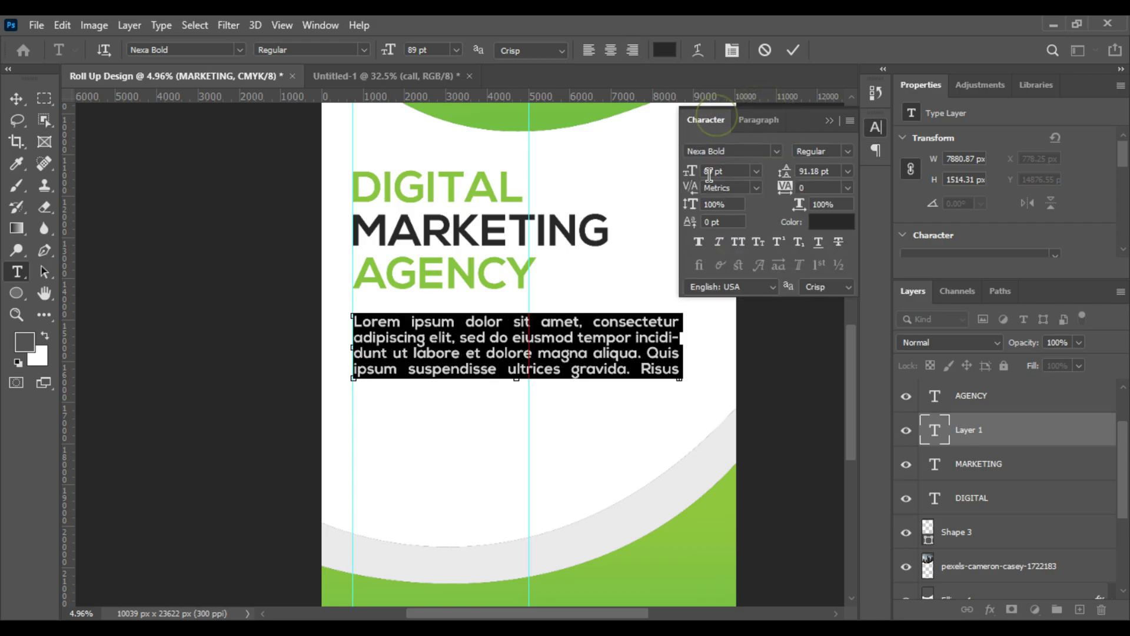
drag(689, 177, 667, 181)
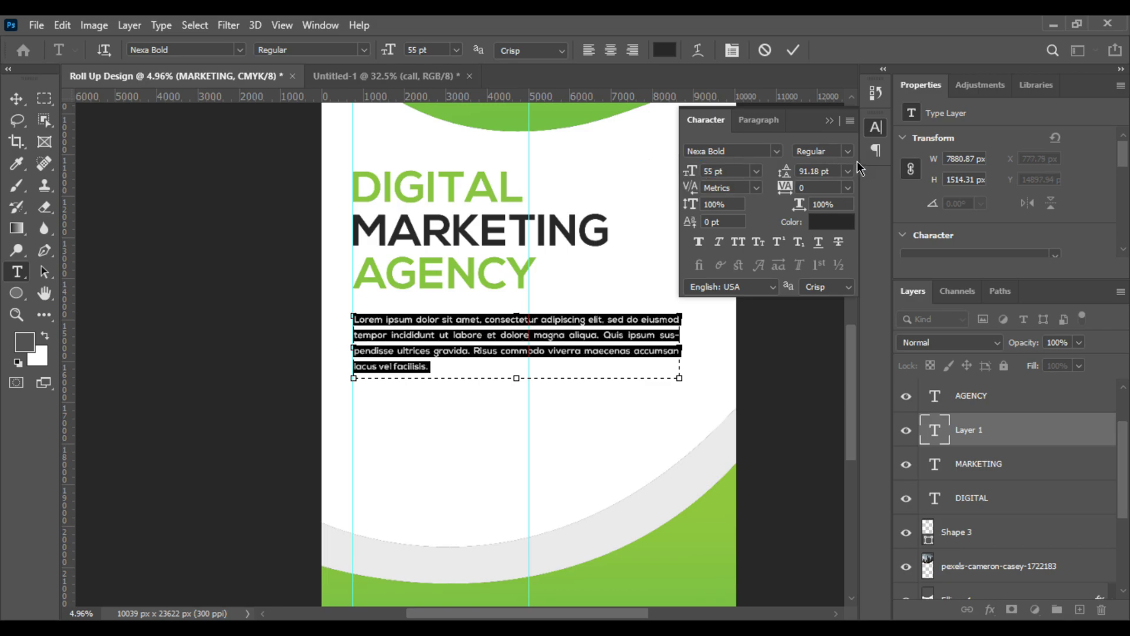
Step: Commit the paragraph text and move it up to sit directly beneath AGENCY along the left guide
click(14, 100)
scroll(364, 353, up, 3)
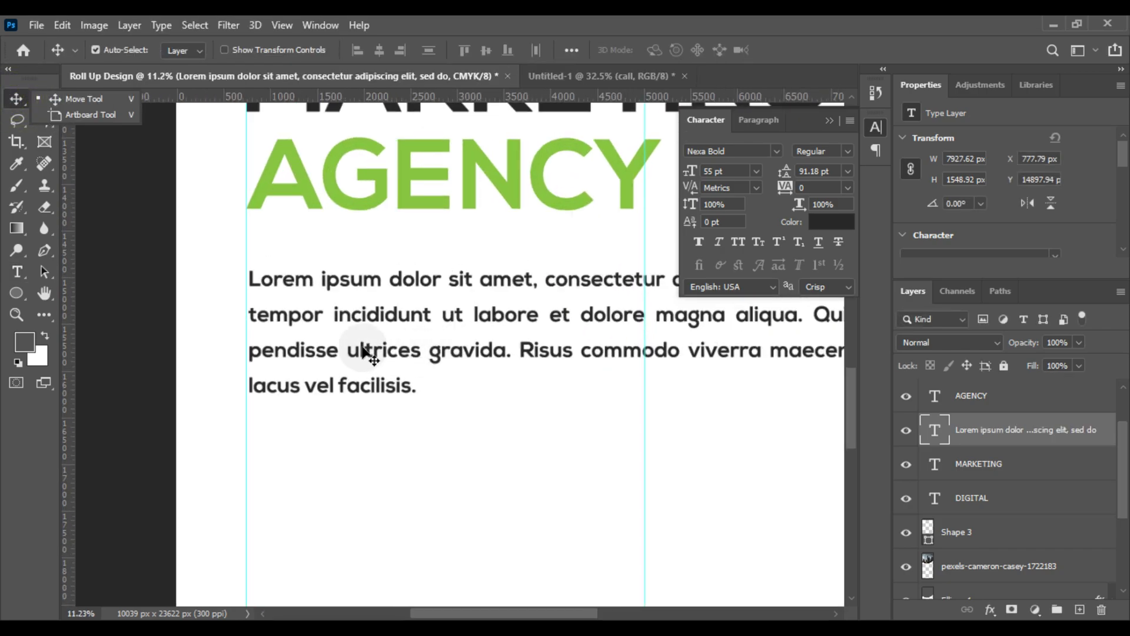
drag(289, 287, 288, 252)
scroll(286, 252, down, 5)
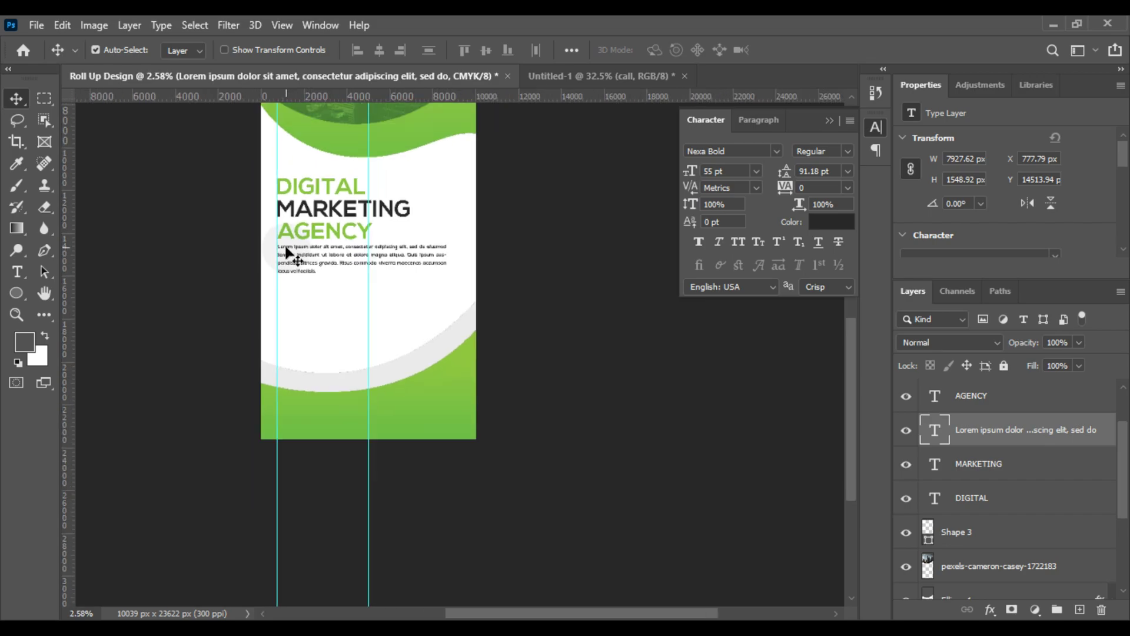
scroll(288, 251, down, 2)
scroll(392, 377, up, 3)
drag(406, 279, 388, 266)
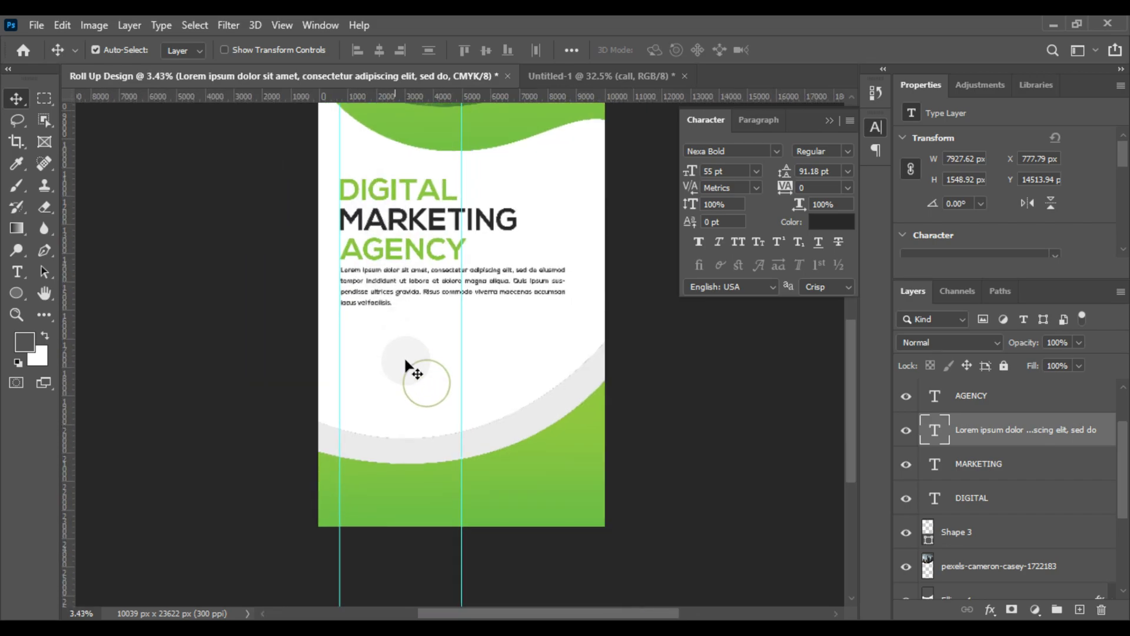
Step: Choose the Ellipse tool and set the foreground color to dark grey #272727, sampled from the MARKETING headline
scroll(407, 357, up, 4)
drag(406, 374, 397, 350)
scroll(398, 350, down, 4)
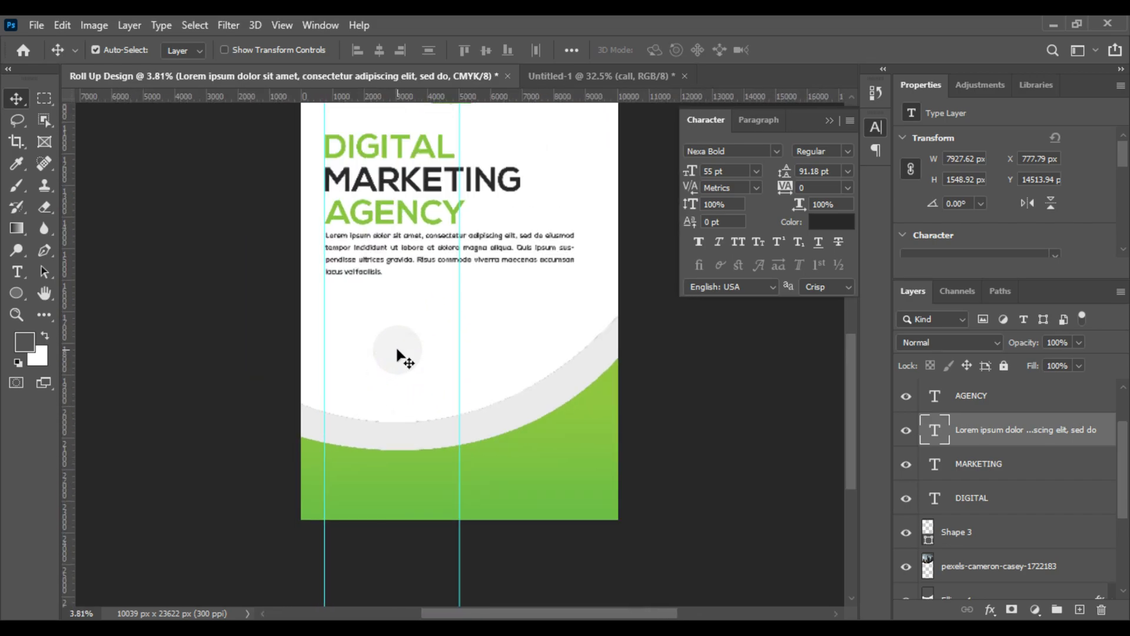
scroll(395, 386, up, 4)
drag(396, 394, 352, 288)
scroll(380, 299, up, 2)
scroll(358, 359, up, 3)
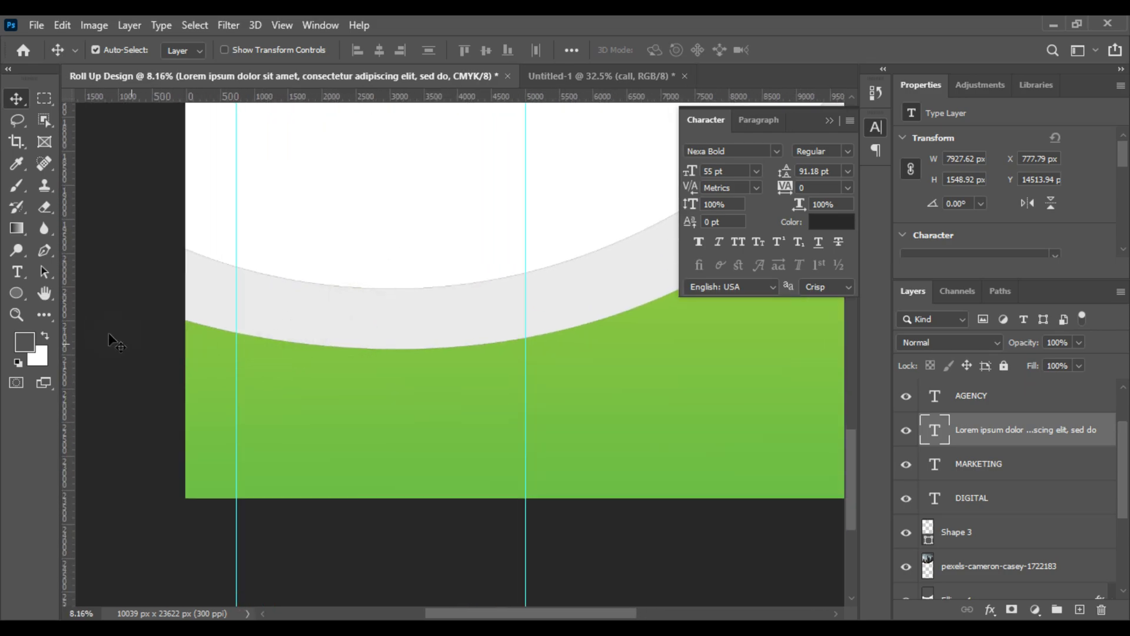
click(17, 293)
scroll(212, 311, down, 4)
click(22, 344)
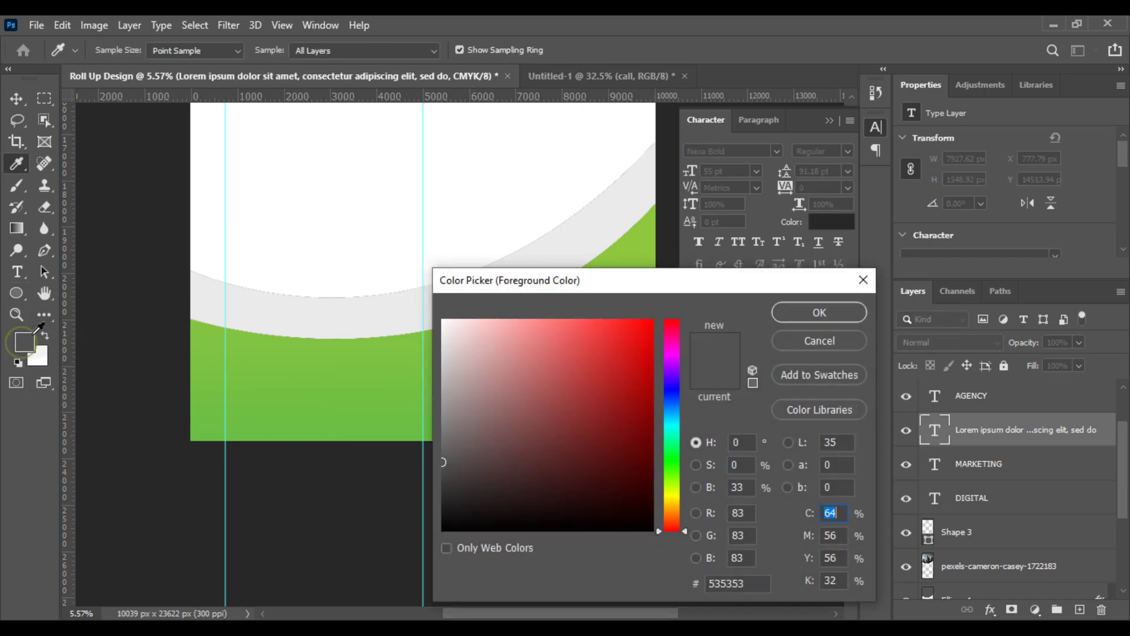
scroll(328, 335, up, 5)
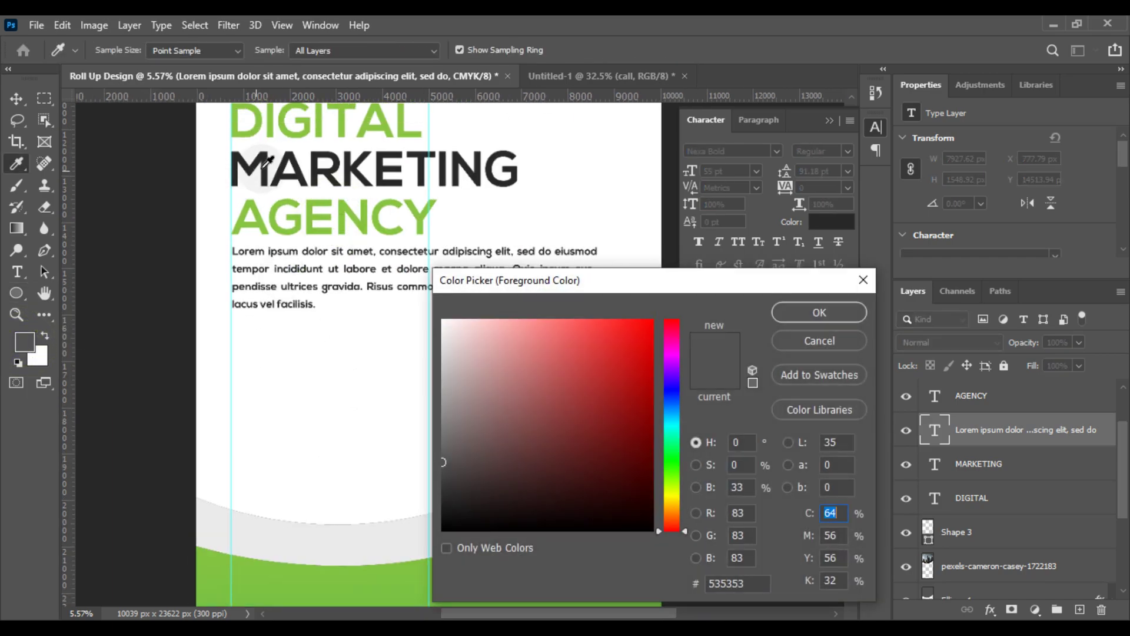
click(265, 171)
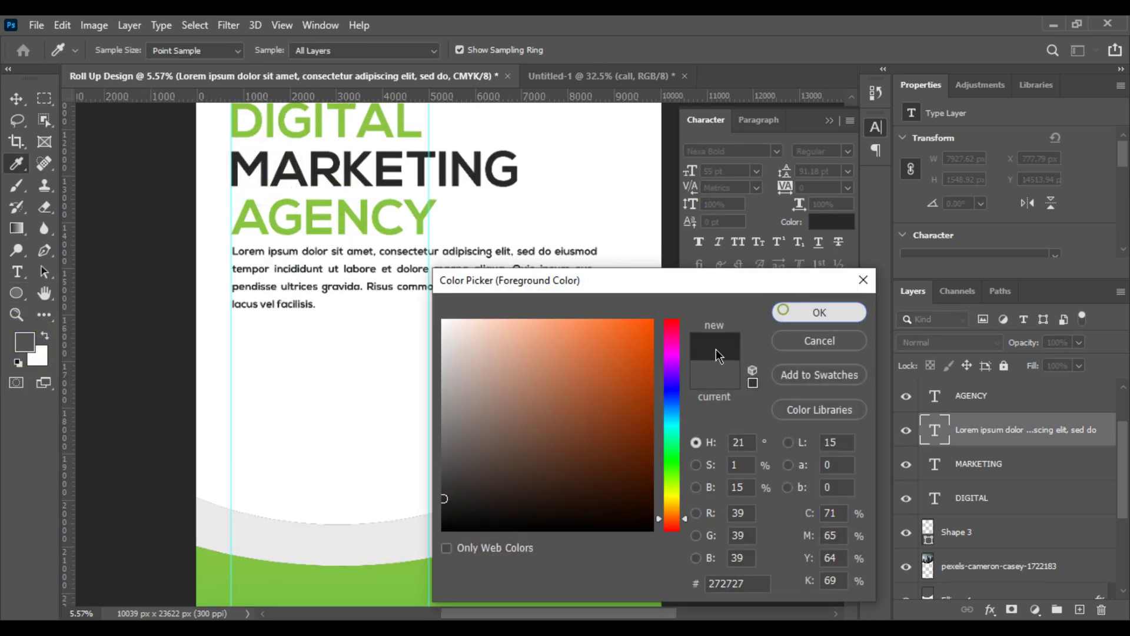
click(772, 316)
Step: Draw a circle about 1,471 px in diameter and place it above Shape 2, on the green area at the left guide
drag(346, 457, 343, 304)
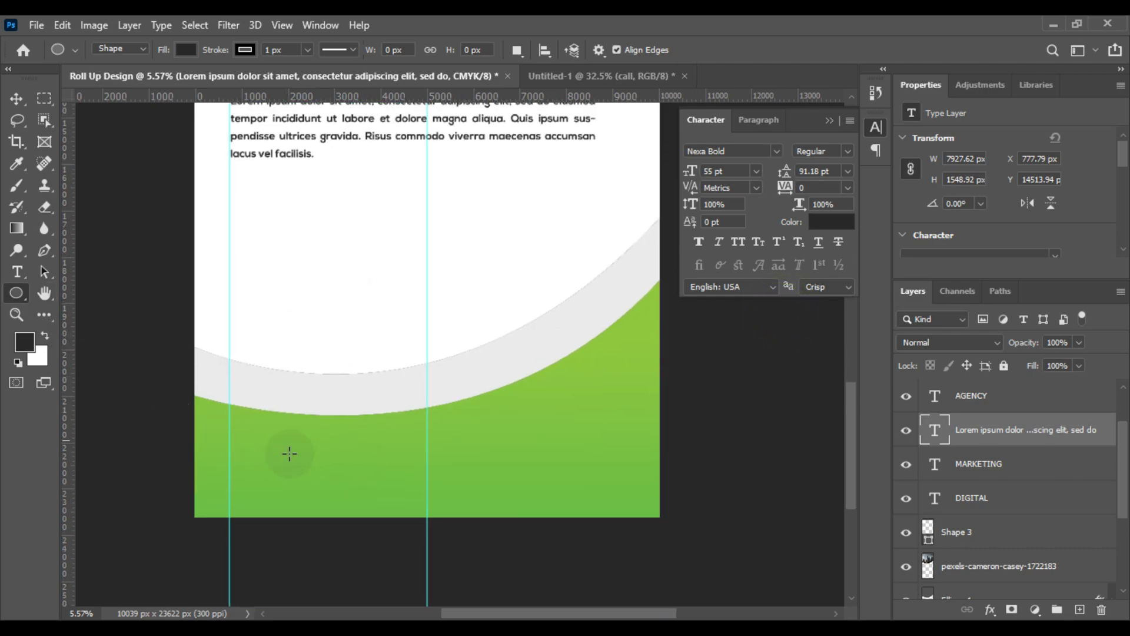
drag(275, 301, 377, 369)
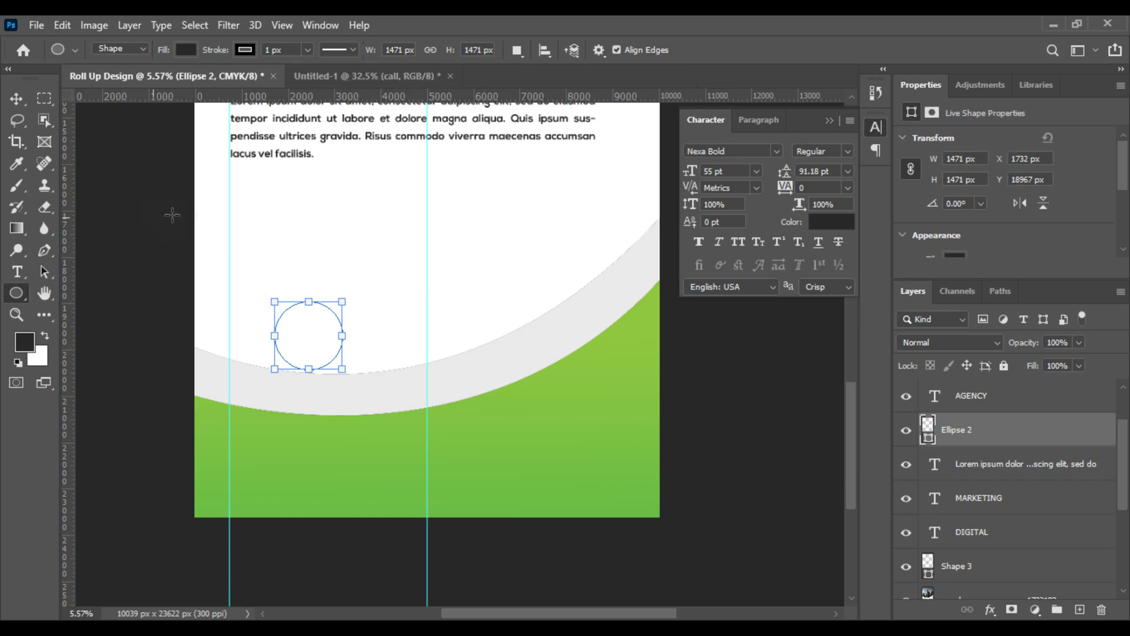
click(17, 98)
drag(314, 341, 272, 407)
drag(976, 427, 967, 386)
drag(233, 400, 229, 481)
scroll(229, 482, up, 2)
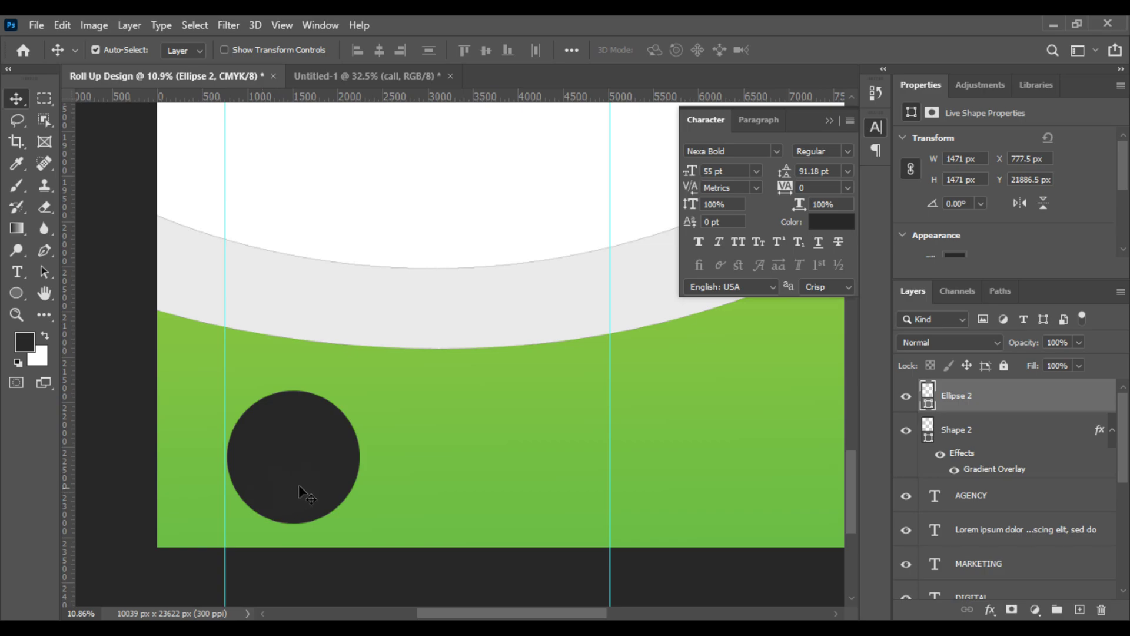
mouse_move(298, 460)
mouse_down()
mouse_move(298, 472)
mouse_move(298, 459)
mouse_up()
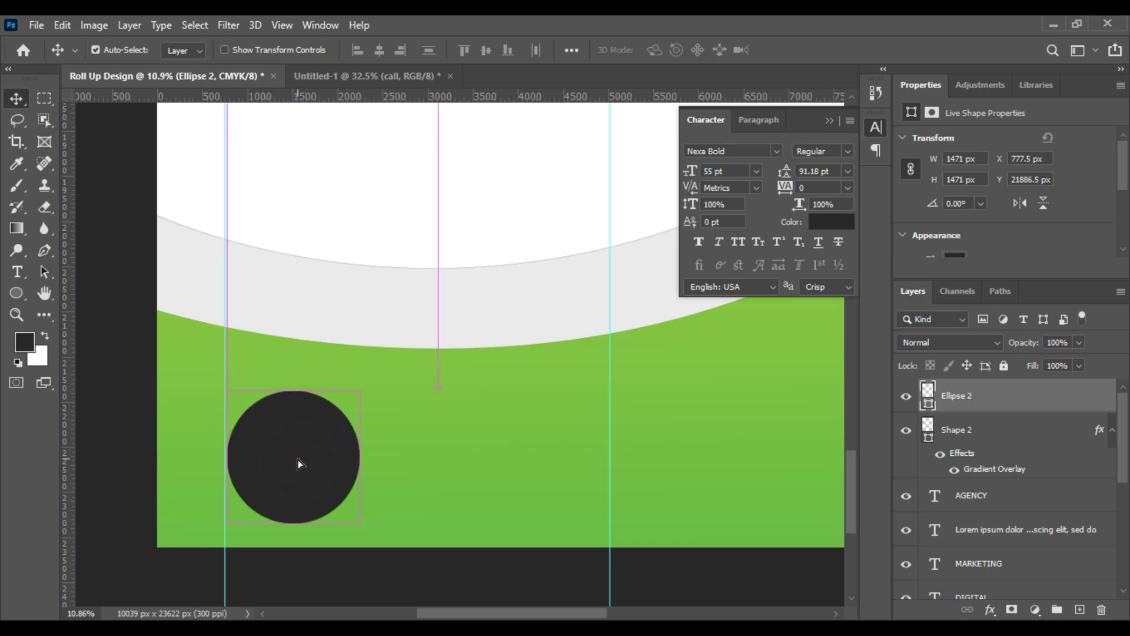
Step: Scale the dark circle to 82.50%, about 1,214 px across, keeping it against the left guide
scroll(357, 385, down, 5)
scroll(422, 485, up, 4)
drag(506, 507, 393, 450)
key(ctrl+t)
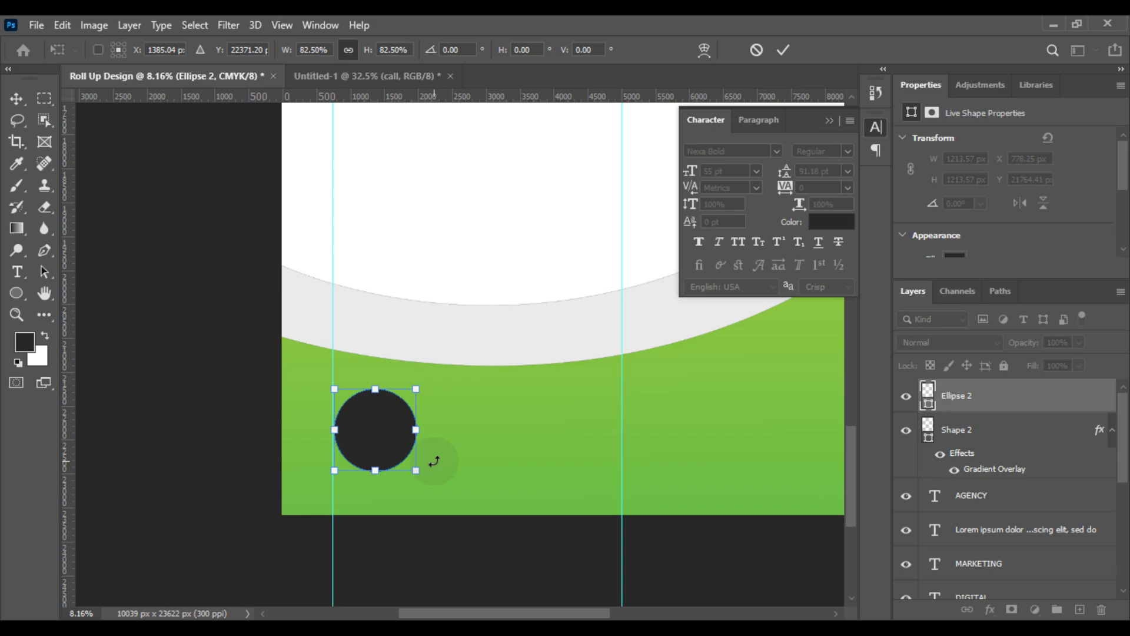
key(Return)
Step: Bring the call icon from the Untitled-1 document into the roll-up design, centered on the dark circle
scroll(434, 465, down, 2)
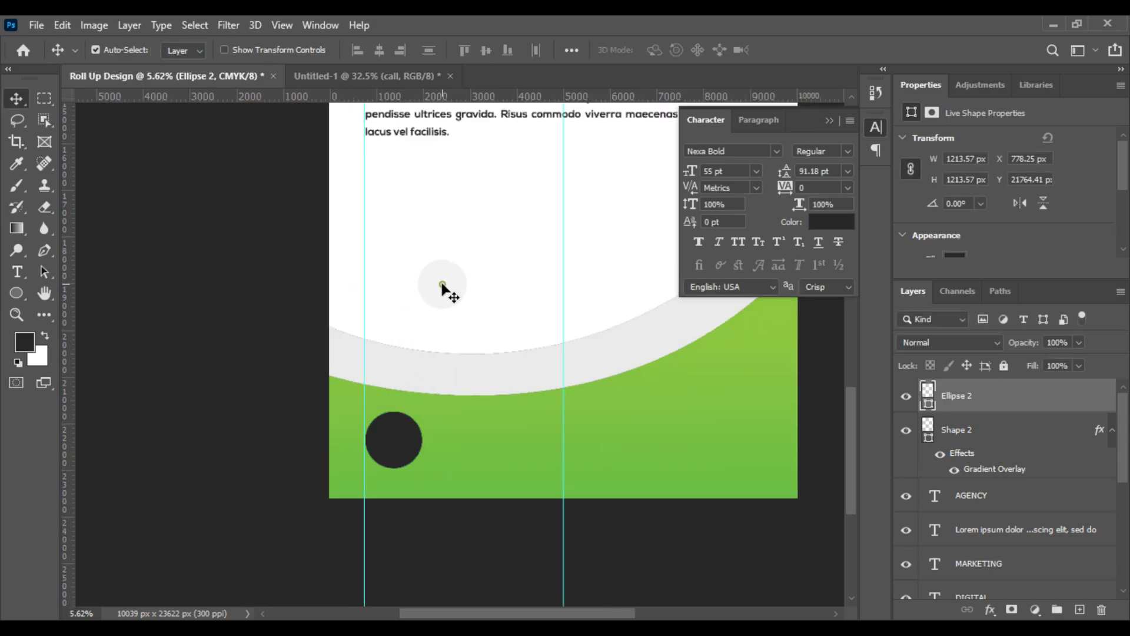
click(442, 285)
click(298, 76)
drag(642, 247, 393, 398)
scroll(409, 556, up, 4)
Step: Enlarge the call icon to about 503 × 503 px and keep it centered in the dark circle
key(ctrl+t)
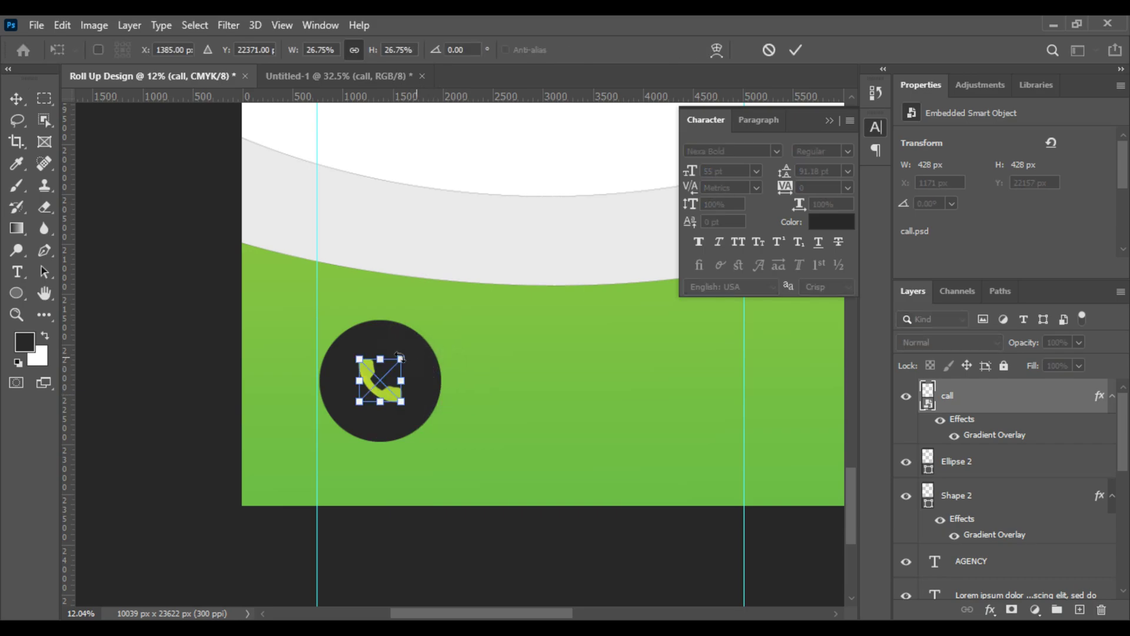
drag(404, 353, 407, 352)
key(alt+shift)
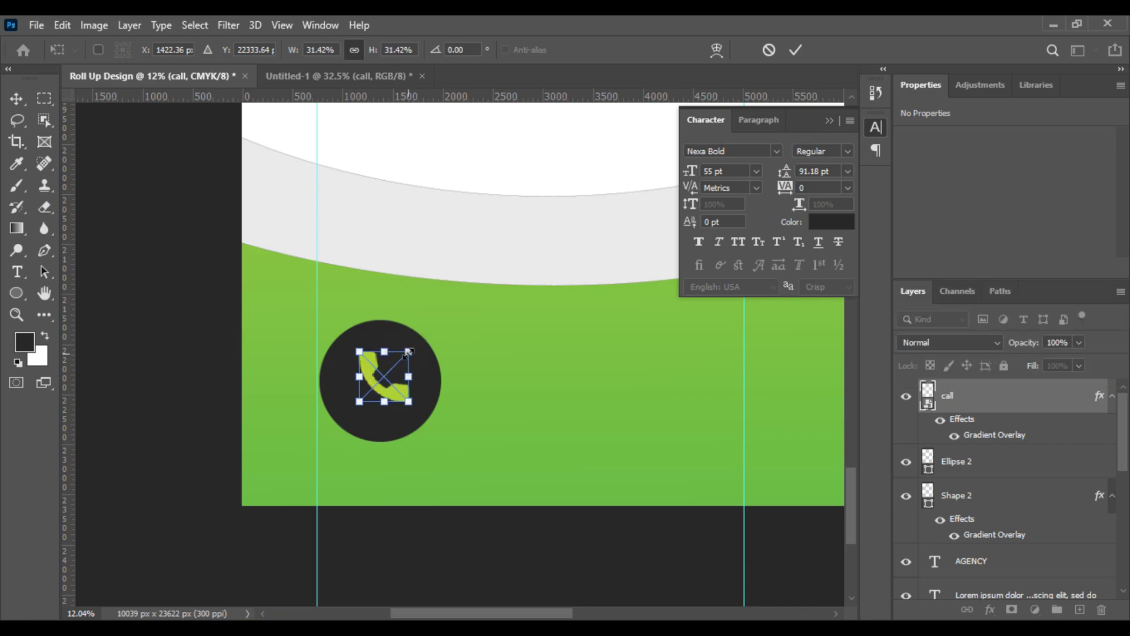
key(Return)
scroll(408, 352, up, 2)
mouse_move(397, 411)
mouse_down()
mouse_move(387, 415)
mouse_move(396, 418)
mouse_up()
scroll(454, 453, up, 1)
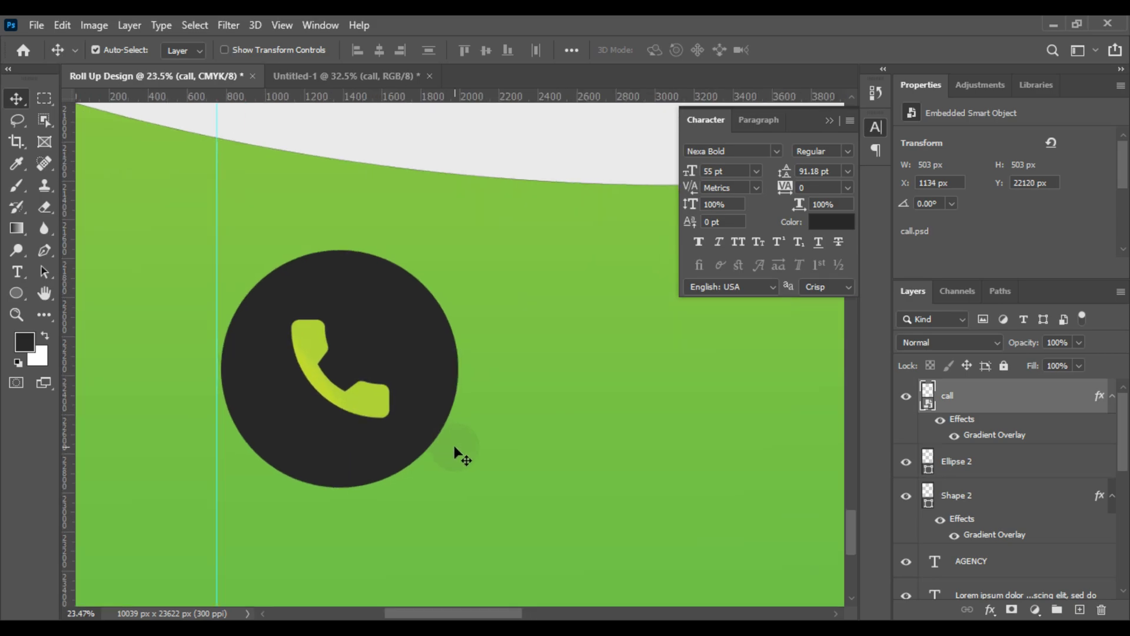
Step: Select the call icon and its circle together and move them slightly up on the green area
scroll(454, 452, down, 2)
shift+click(996, 462)
key(ctrl+t)
drag(389, 441, 391, 424)
click(594, 431)
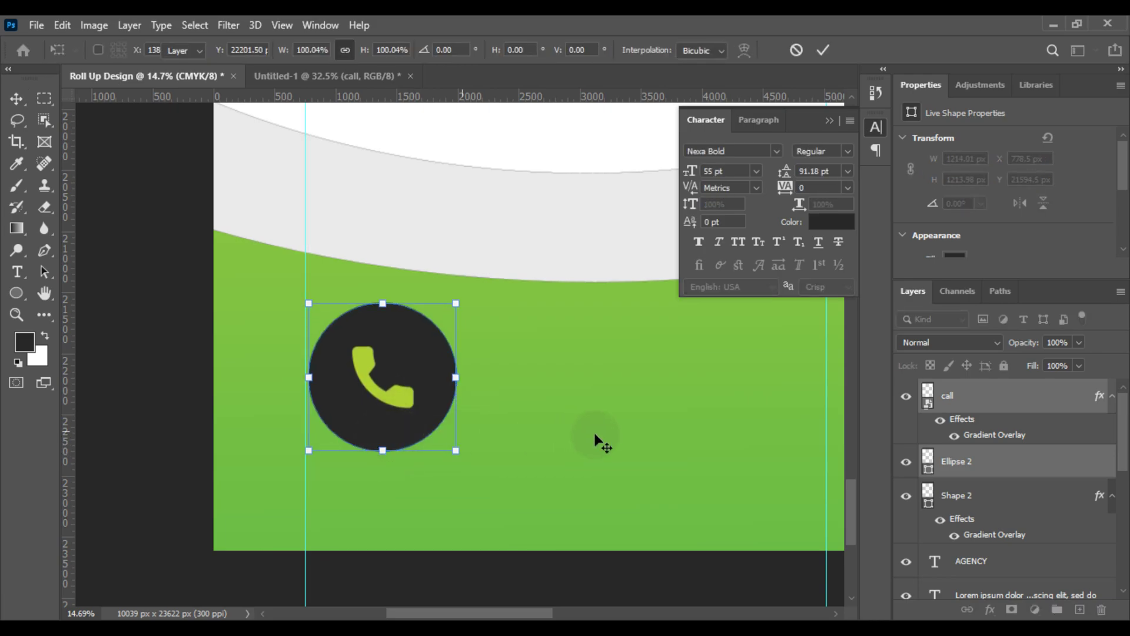
Step: Group the call icon and circle layers and name the group Call
click(1054, 606)
double_click(965, 389)
text(Ca)
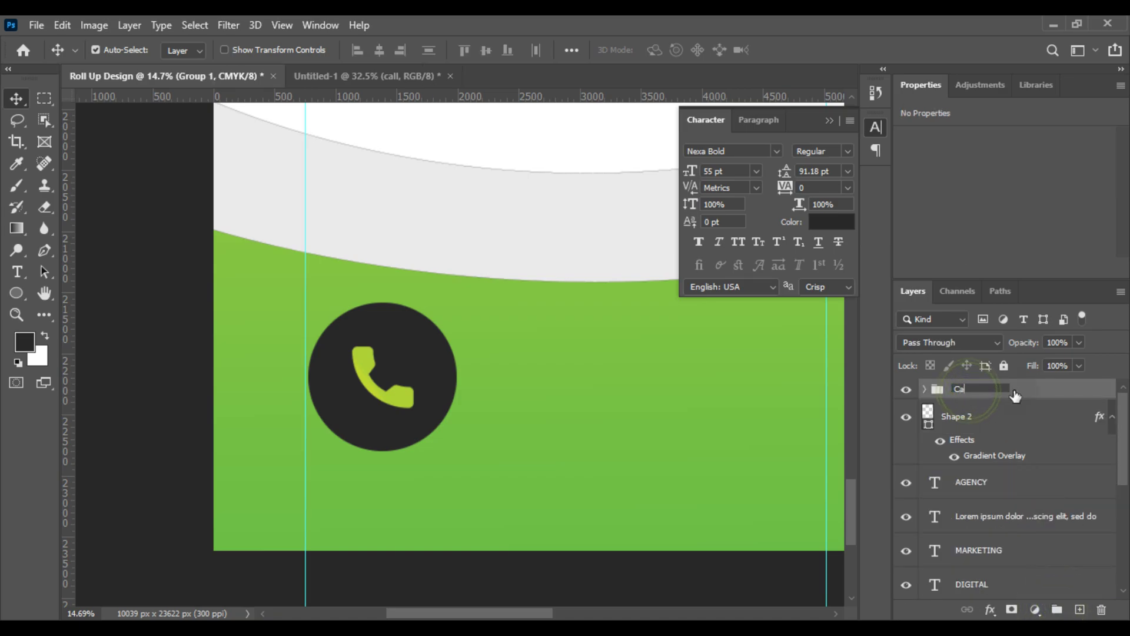
text(ll)
key(Return)
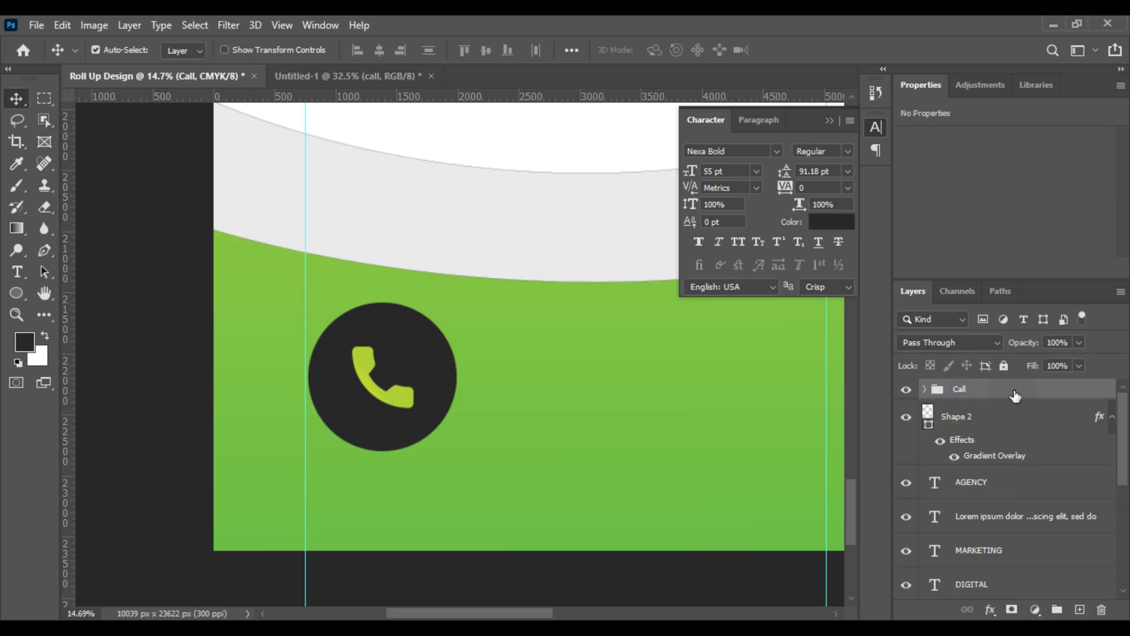
Step: Add a text layer below the call icon and enter the contact phone number
click(16, 271)
scroll(365, 469, down, 2)
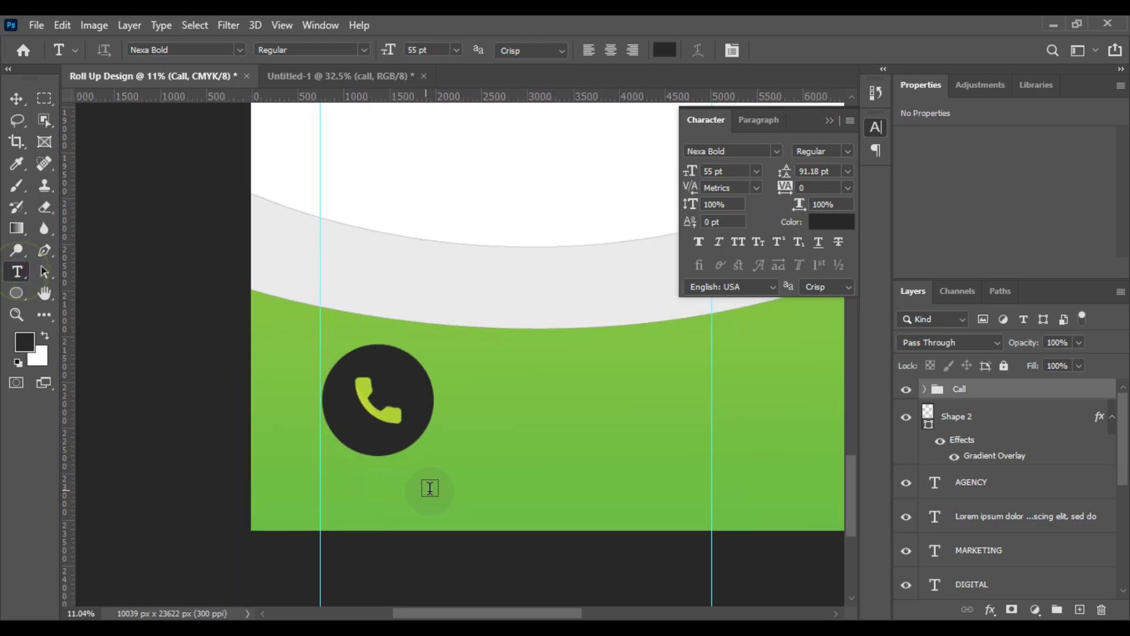
click(432, 489)
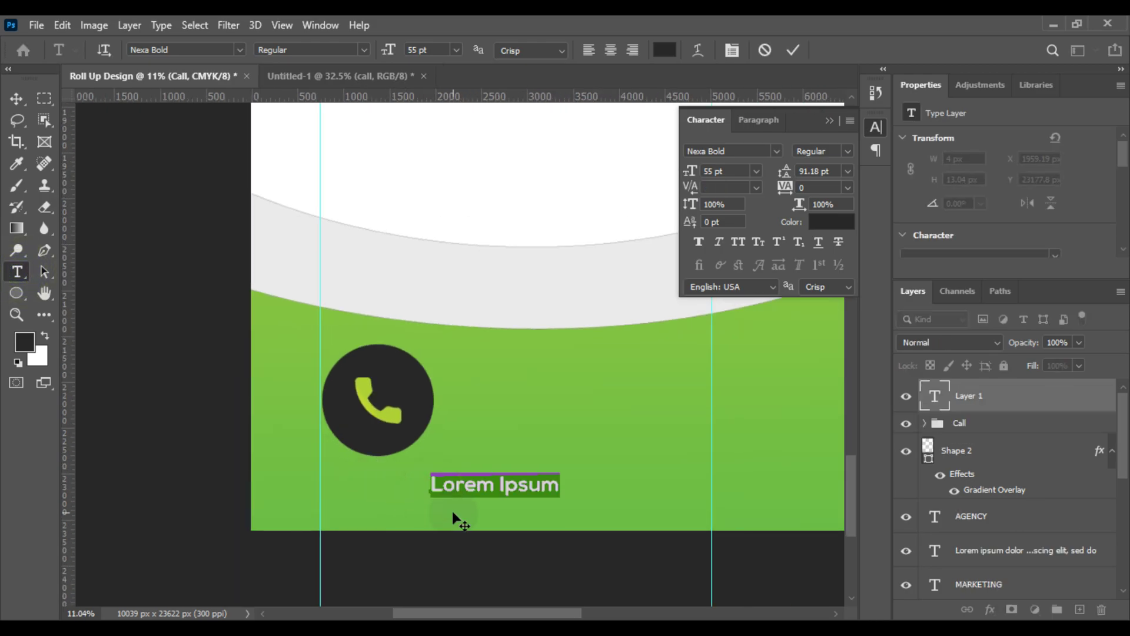
text(O)
text(0 123 456 789)
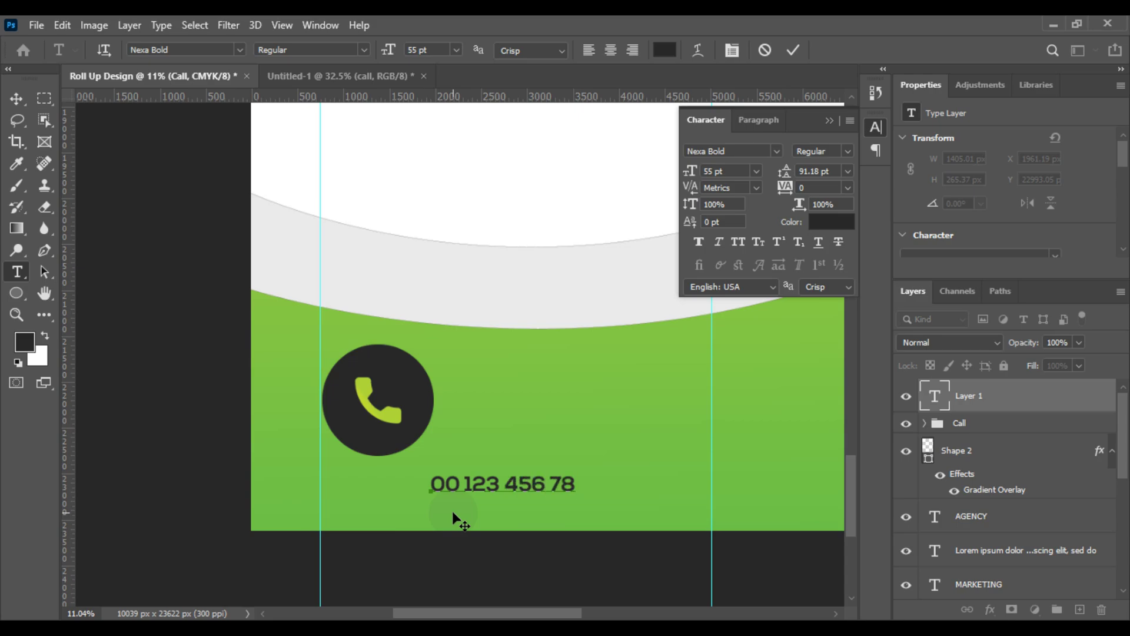
Step: Scale the phone number text to 238.74% so it spans between the two vertical guides, and shift it slightly down
click(16, 99)
key(ctrl+t)
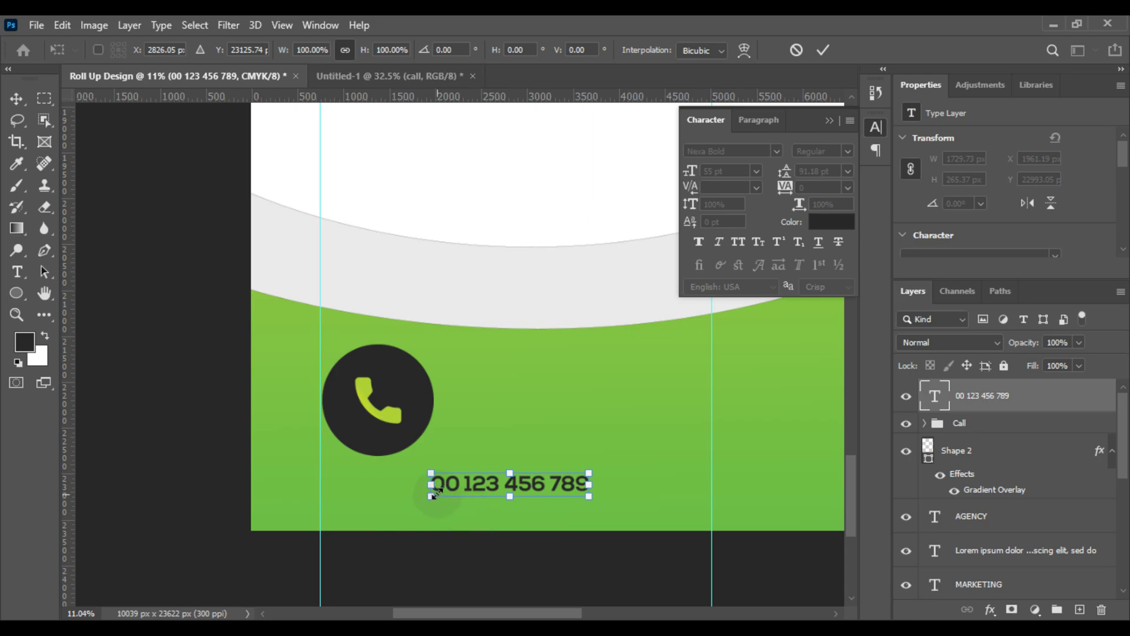
drag(382, 491, 322, 484)
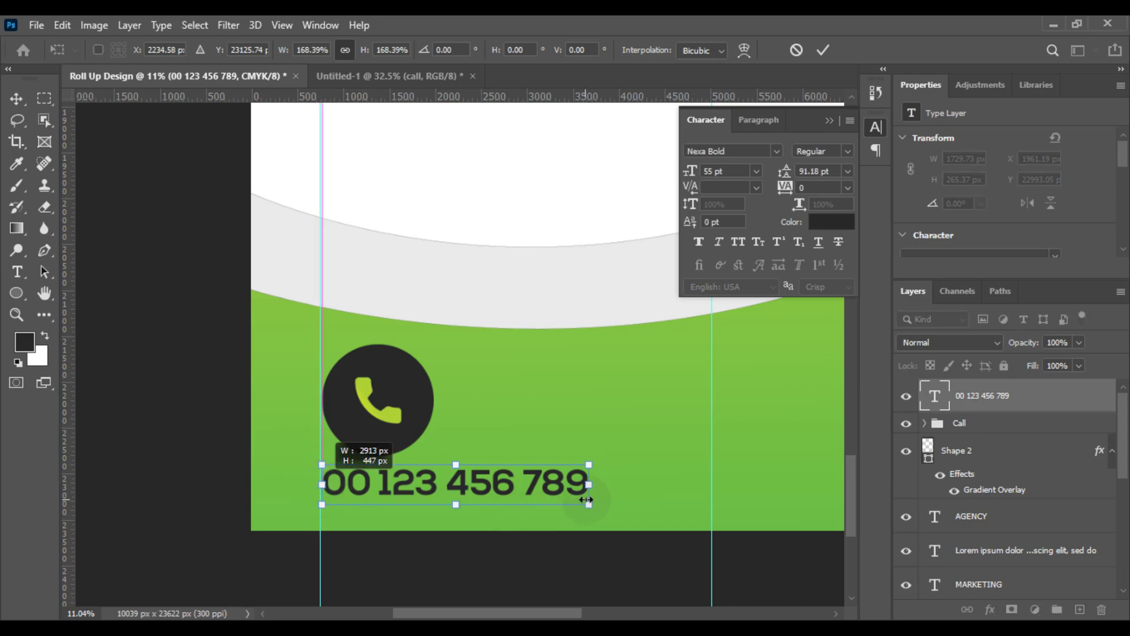
drag(586, 496, 709, 488)
key(Return)
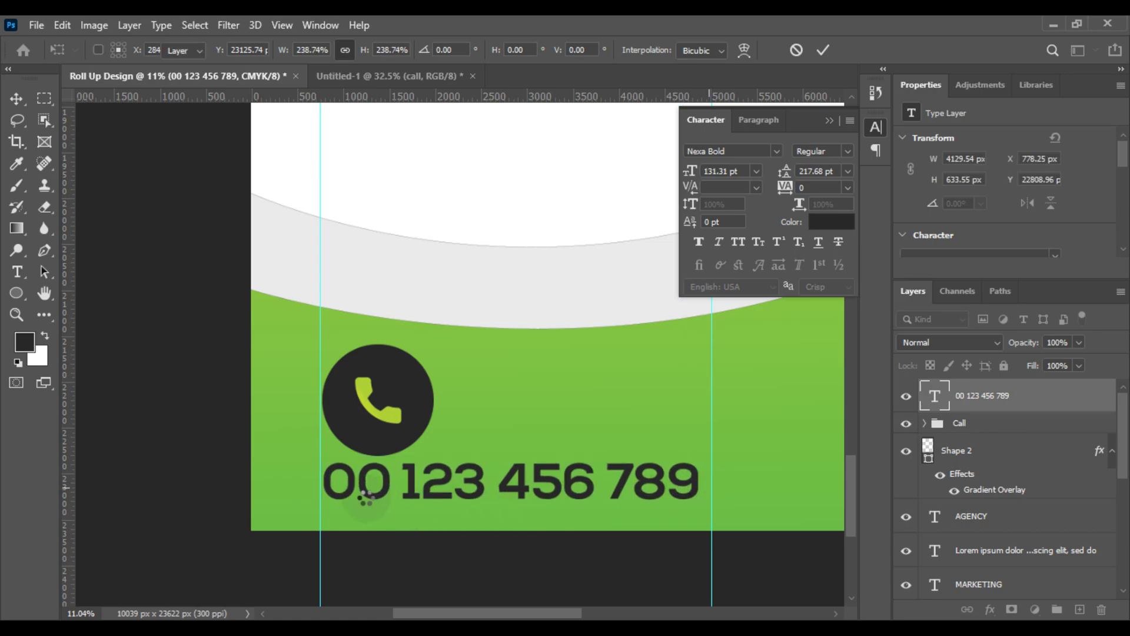
scroll(377, 504, up, 2)
drag(402, 464, 402, 476)
Step: Scale down the Call group and keep it at the left guide above the phone number
click(945, 424)
key(ctrl+t)
drag(465, 356, 416, 386)
key(Return)
scroll(510, 419, down, 3)
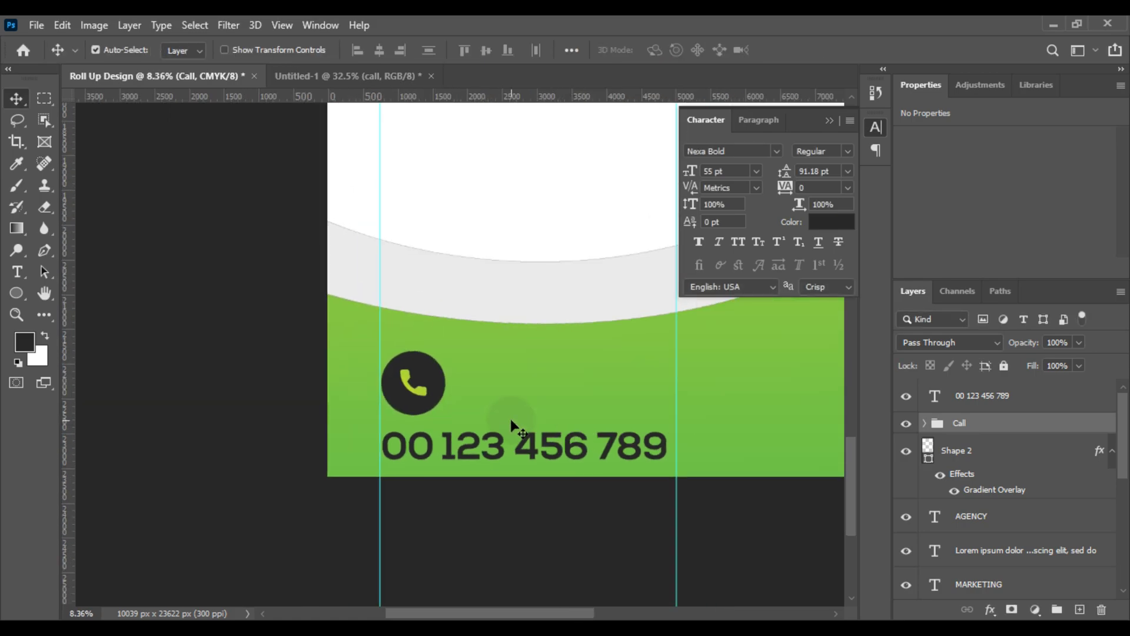
Step: Add a CALL NOW text layer beside the call icon, above the phone number
scroll(510, 418, up, 2)
key(t)
click(527, 371)
text(ca)
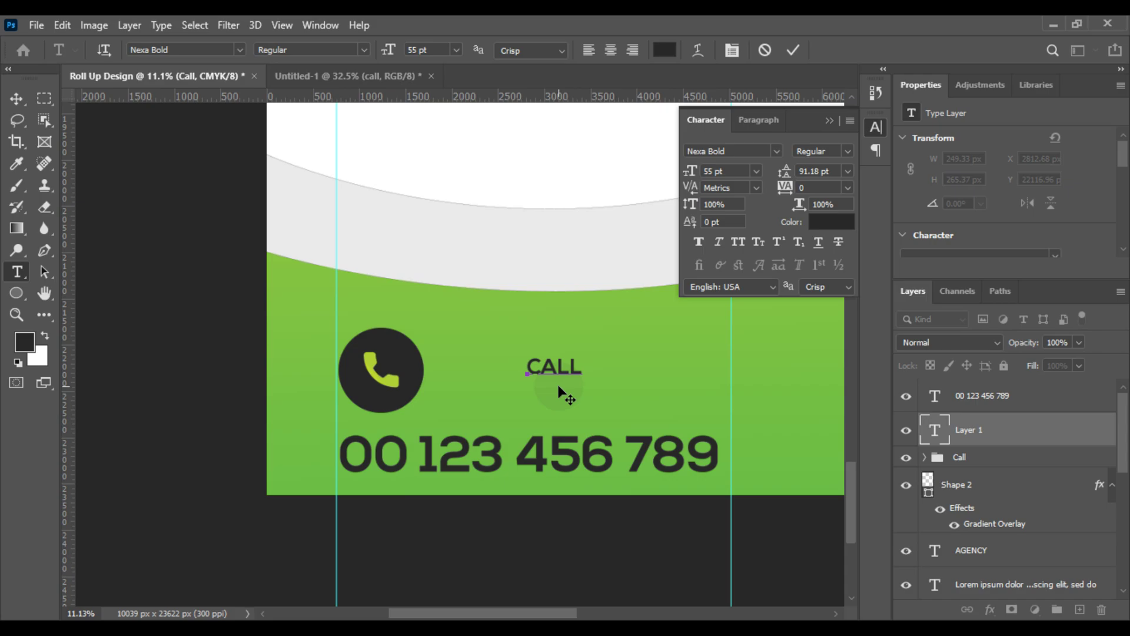
key(ctrl+a)
click(17, 99)
Step: Move the CALL NOW text about 575 px right and 343 px down, closer to the phone number
click(584, 403)
key(ctrl+t)
drag(609, 367, 666, 400)
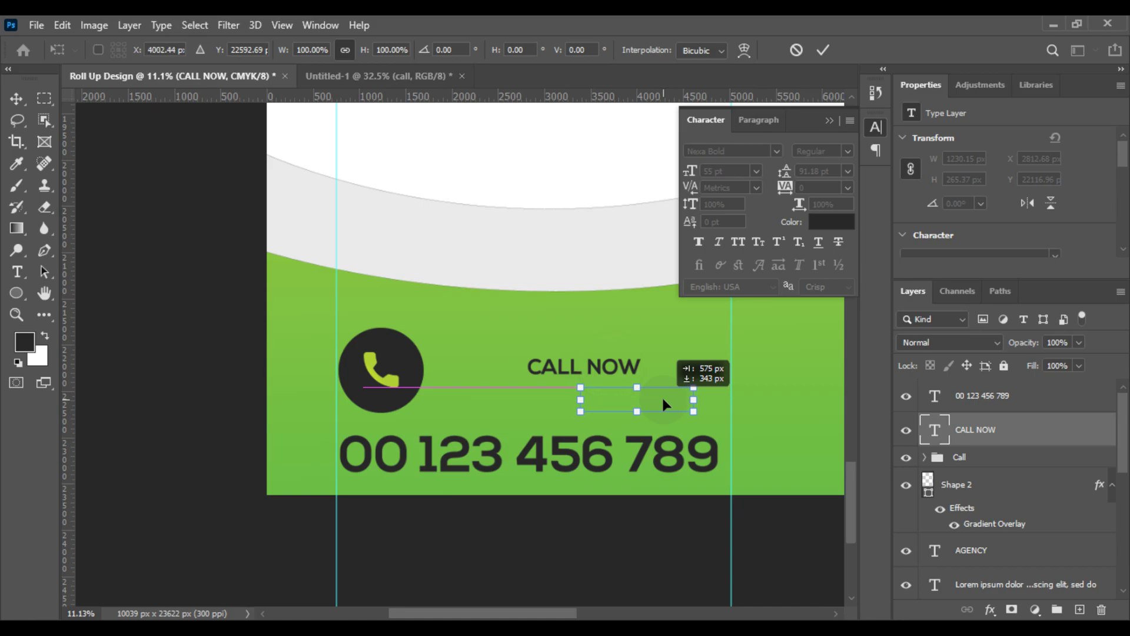
key(Return)
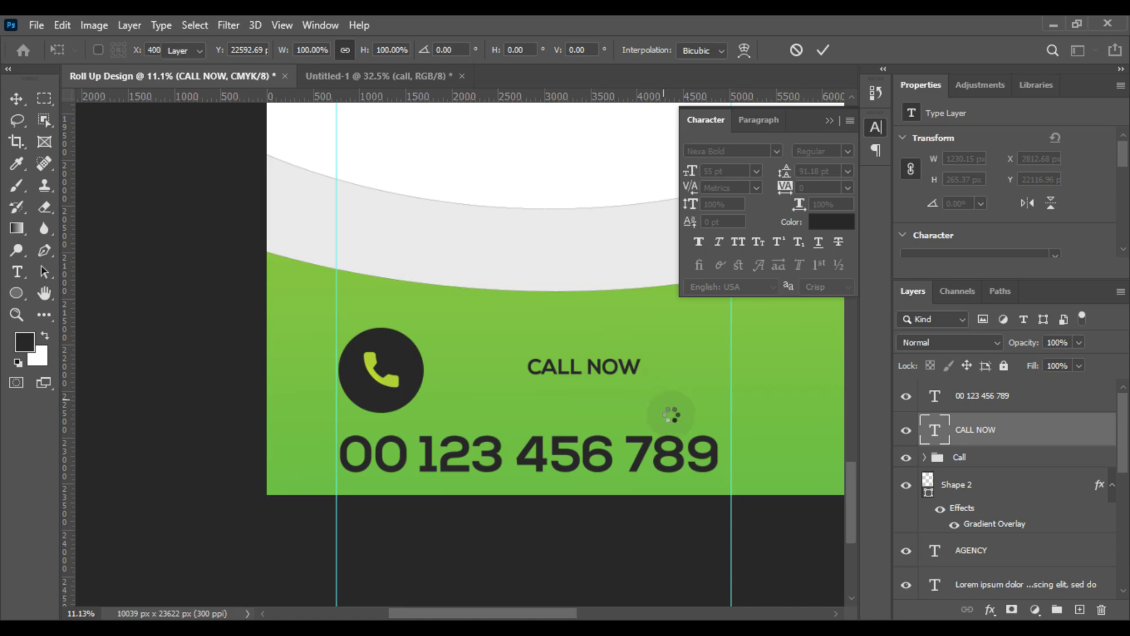
Step: Add an exclamation mark at the end of the CALL NOW text
scroll(672, 414, up, 3)
drag(671, 415, 608, 427)
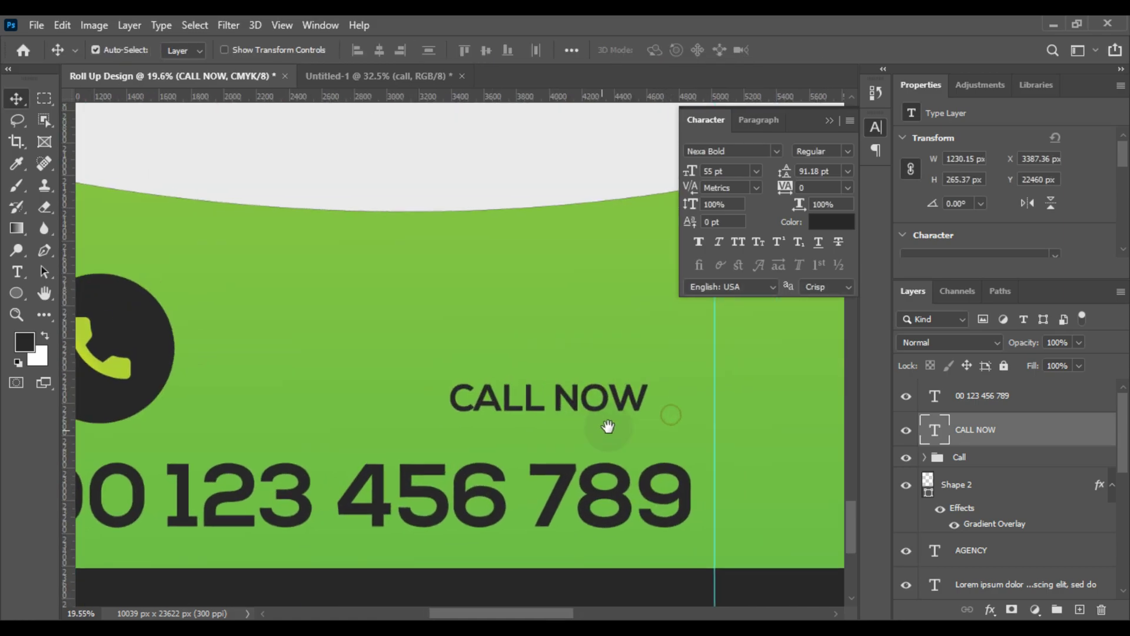
click(16, 272)
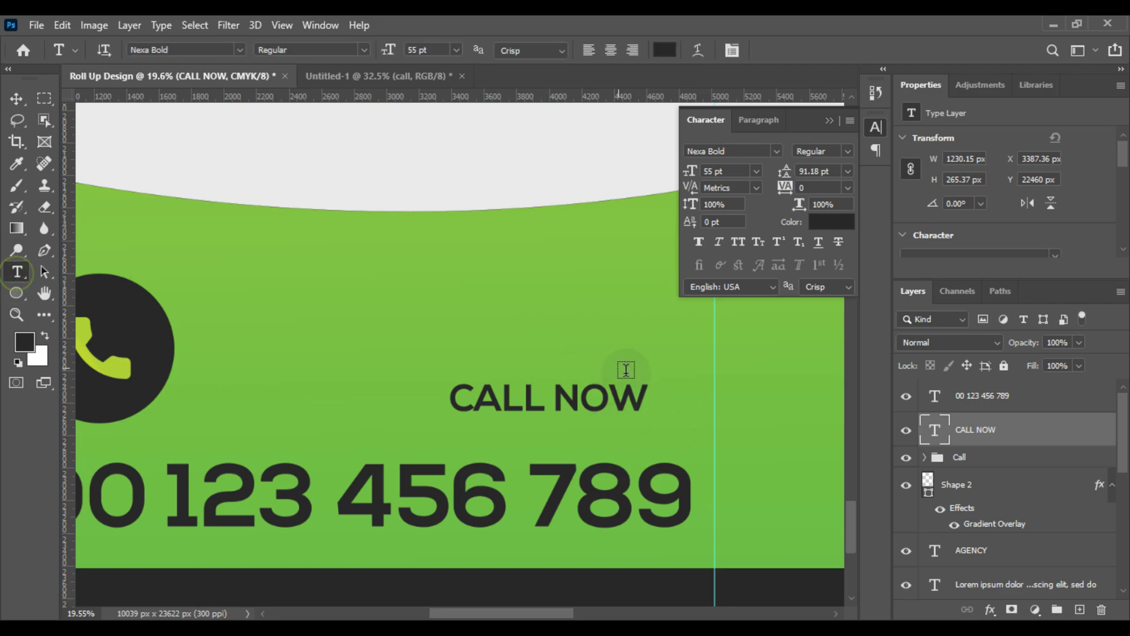
click(650, 397)
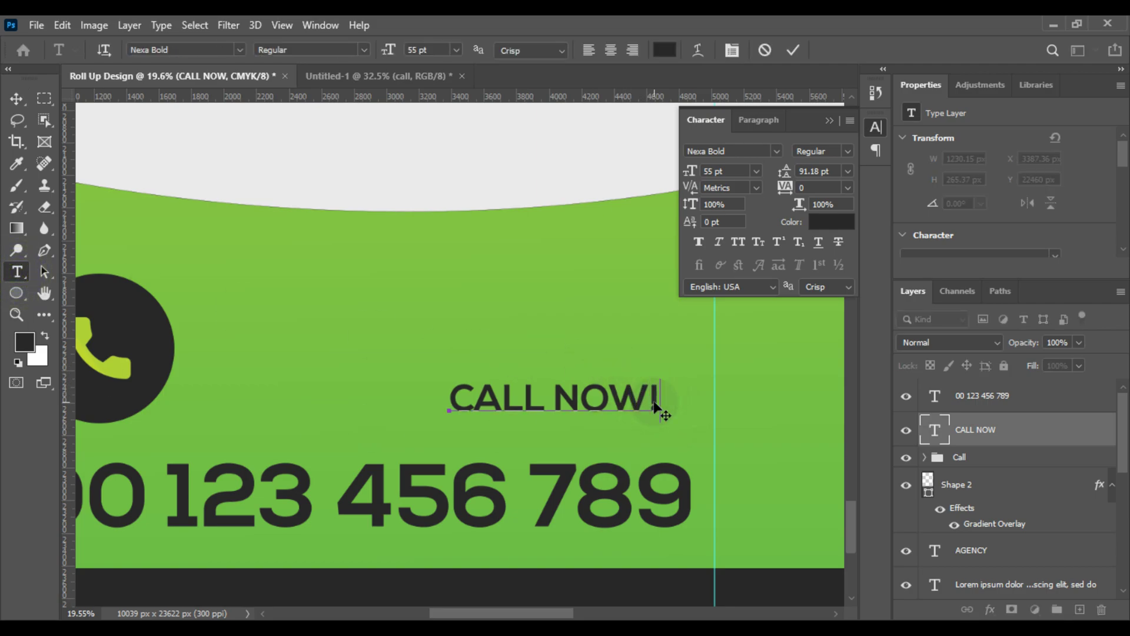
text(!)
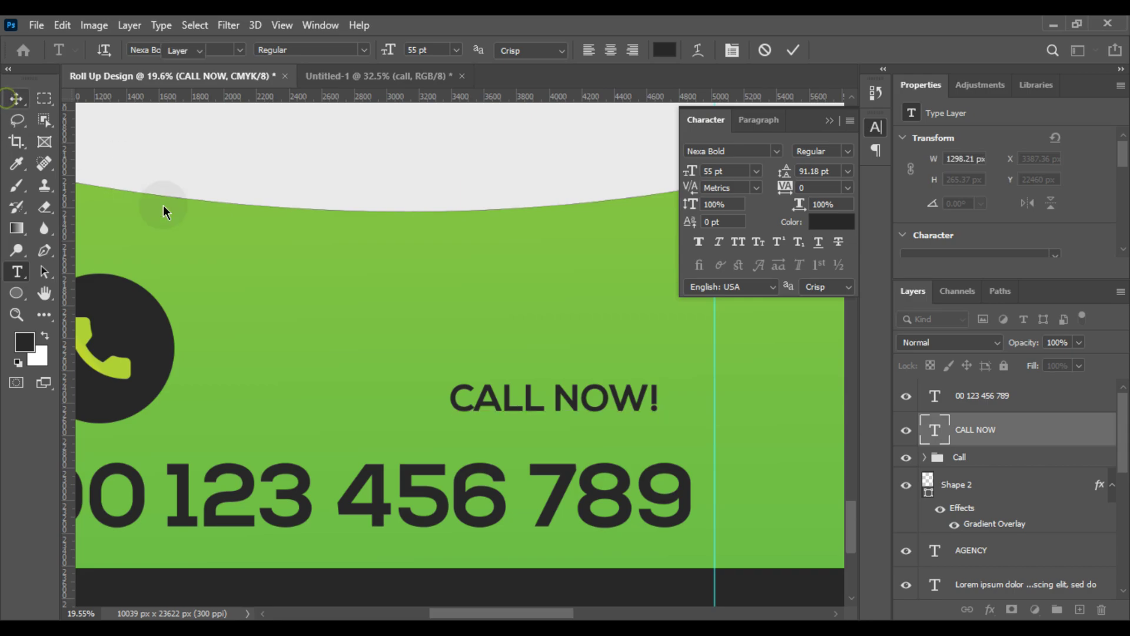
Step: Scale the CALL NOW! text to 144.68% and move it about 187 px right and 46 px down, above the phone number's end
key(ctrl+t)
drag(446, 401, 355, 389)
key(Return)
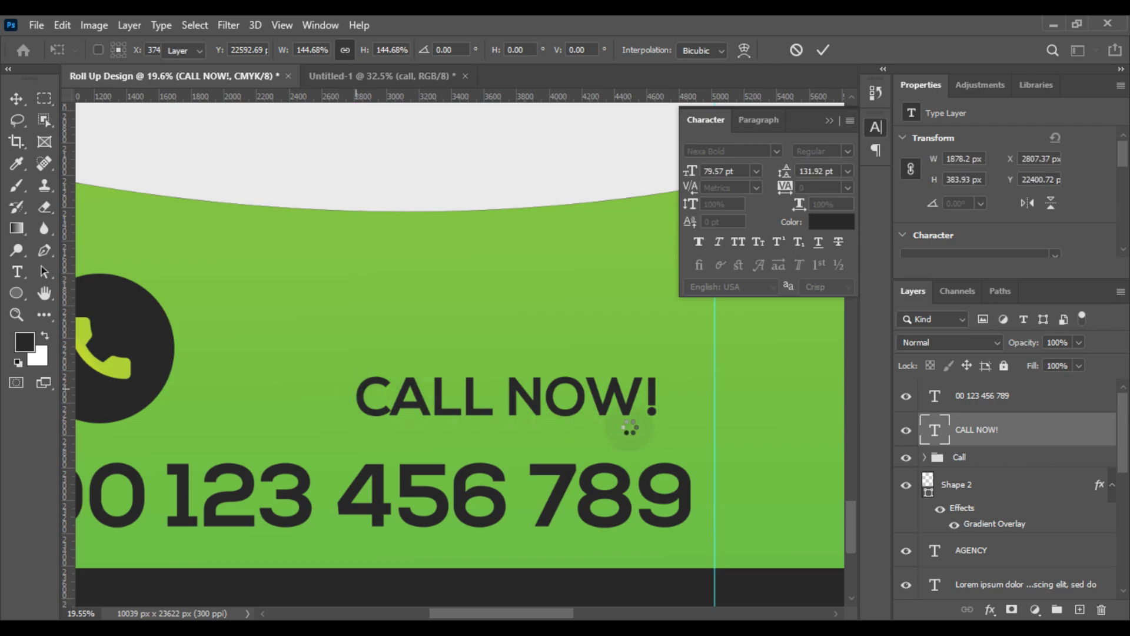
drag(623, 408, 655, 420)
scroll(658, 436, down, 8)
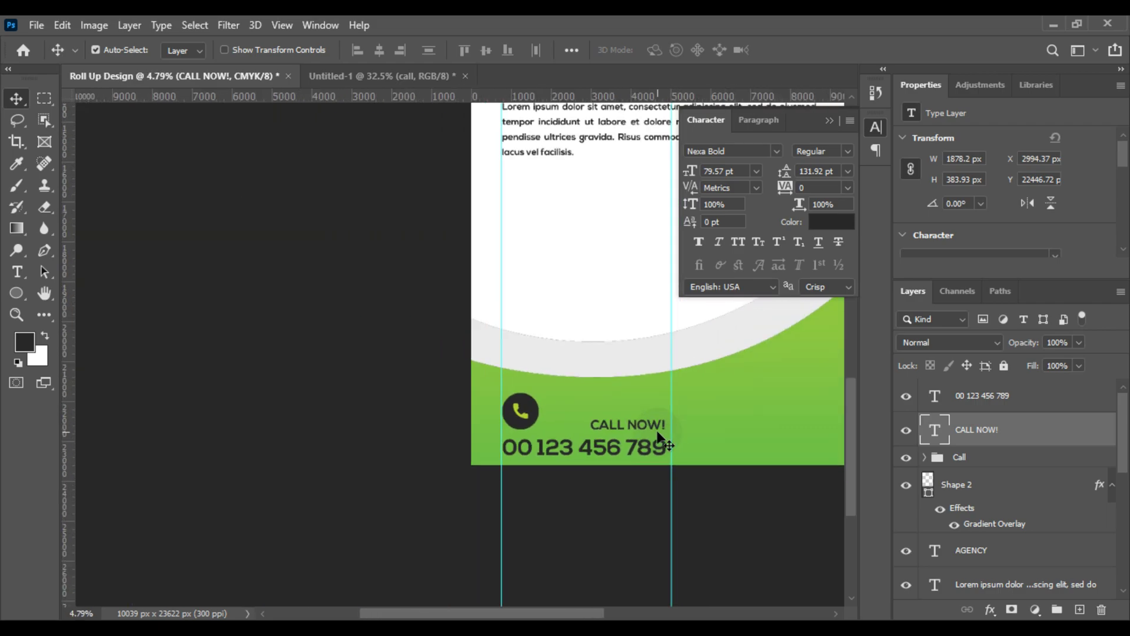
scroll(658, 436, up, 2)
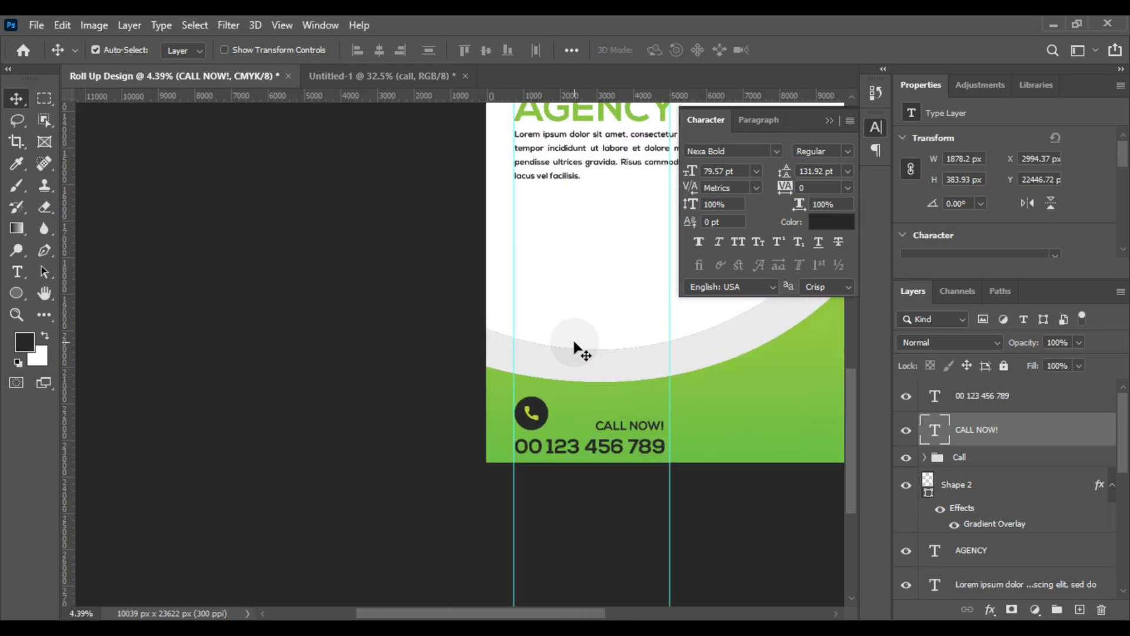
Step: Add a horizontal guide along the baseline of the phone number
scroll(574, 346, down, 1)
drag(542, 97, 532, 513)
scroll(508, 487, up, 6)
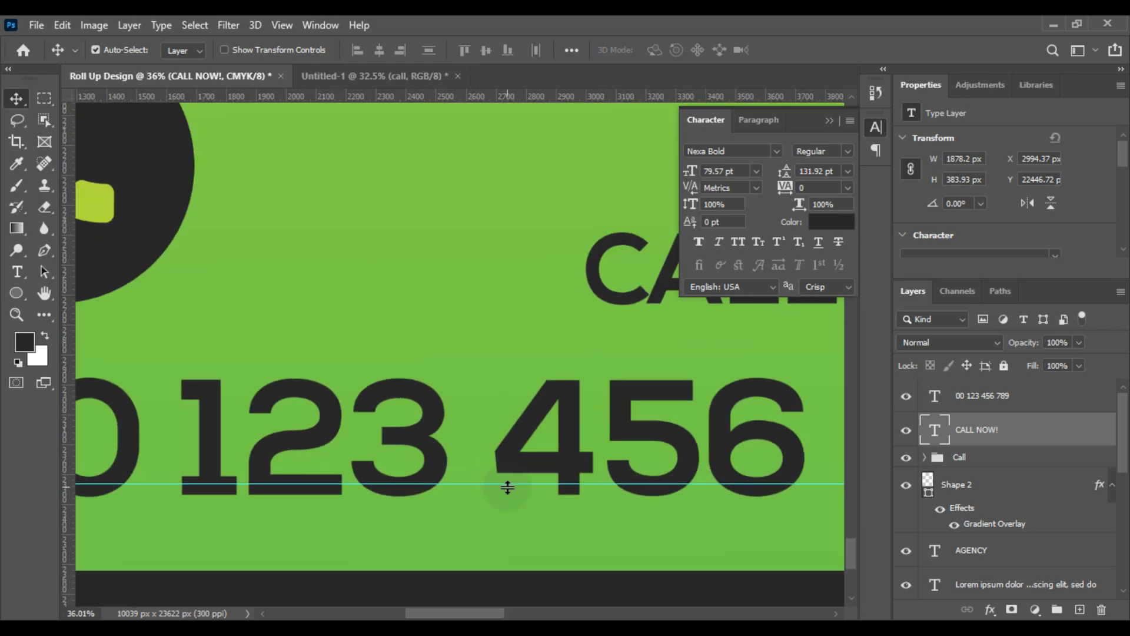
drag(505, 483, 504, 490)
scroll(518, 497, down, 4)
drag(763, 458, 517, 458)
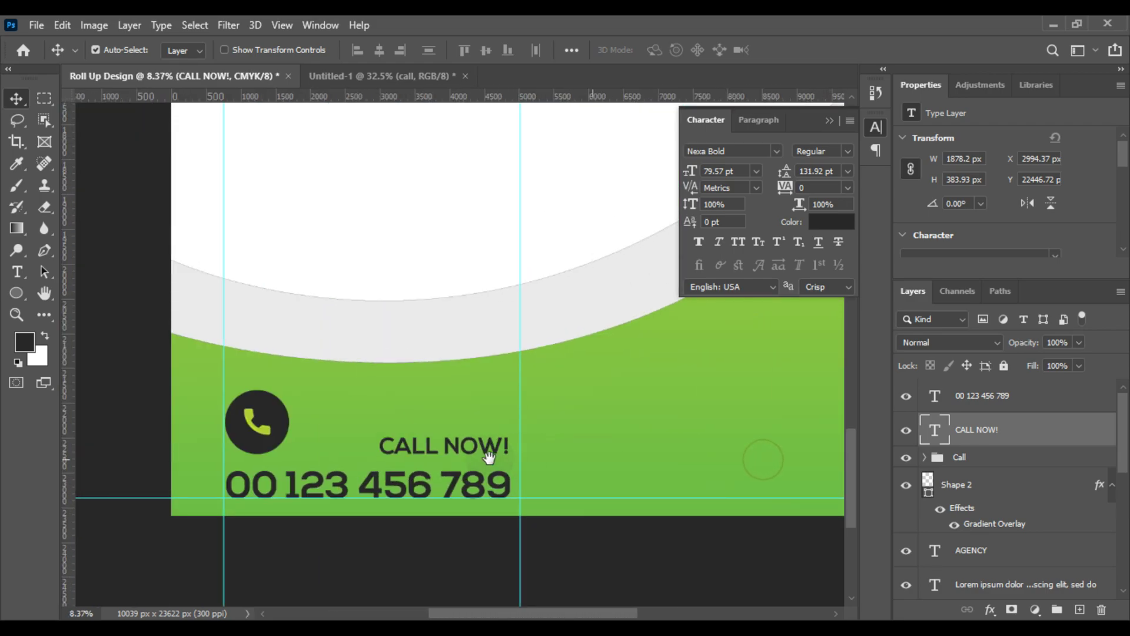
Step: Copy the left margin's width to the banner's right edge with a marquee selection, add a vertical guide there, and deselect
click(44, 99)
drag(168, 377, 591, 461)
scroll(226, 496, down, 6)
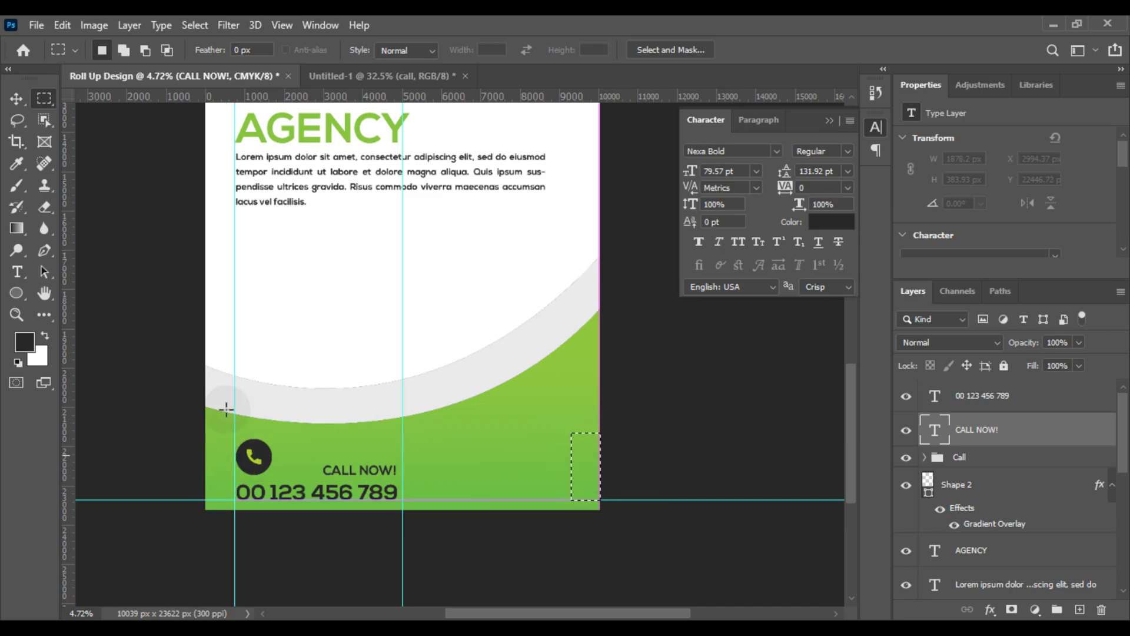
drag(69, 353, 571, 406)
scroll(507, 486, up, 2)
scroll(508, 485, up, 1)
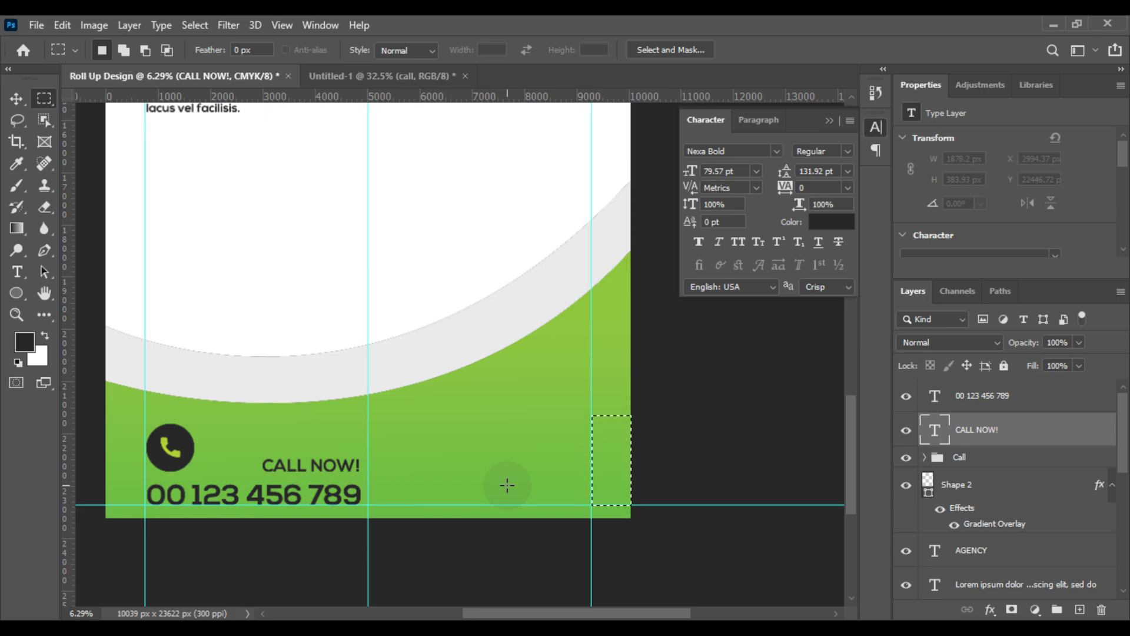
scroll(507, 485, up, 1)
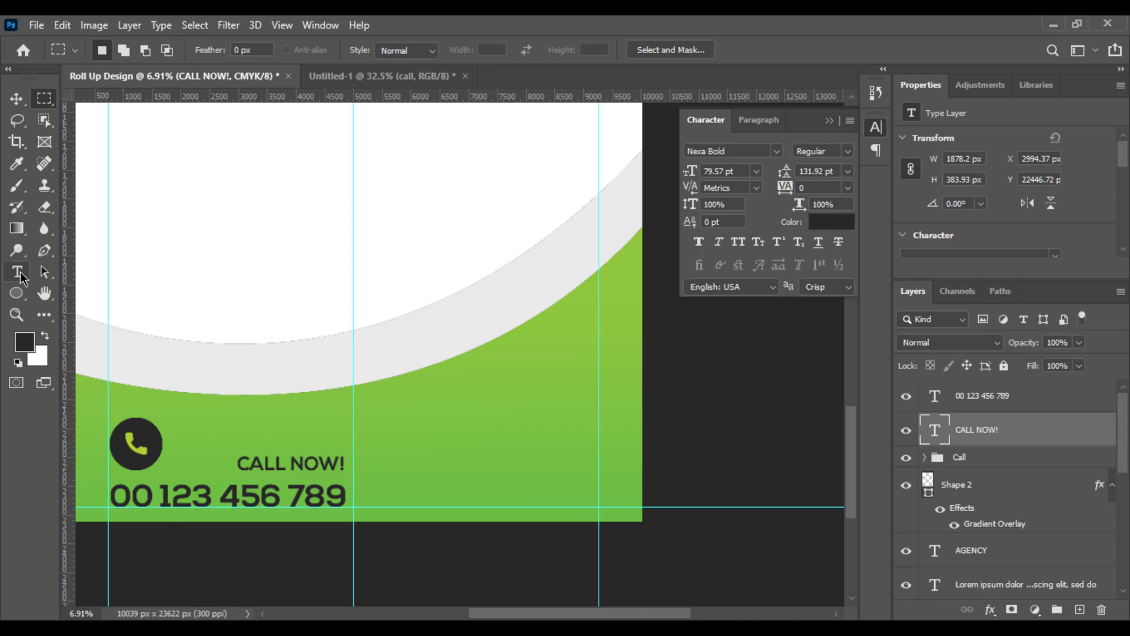
Step: Add a three-line text layer reading WE ARE ALWAYS / WITH YOUR FOR YOUR / BUSINES in the green area beside the phone number
click(18, 273)
click(378, 442)
text(WE ARE)
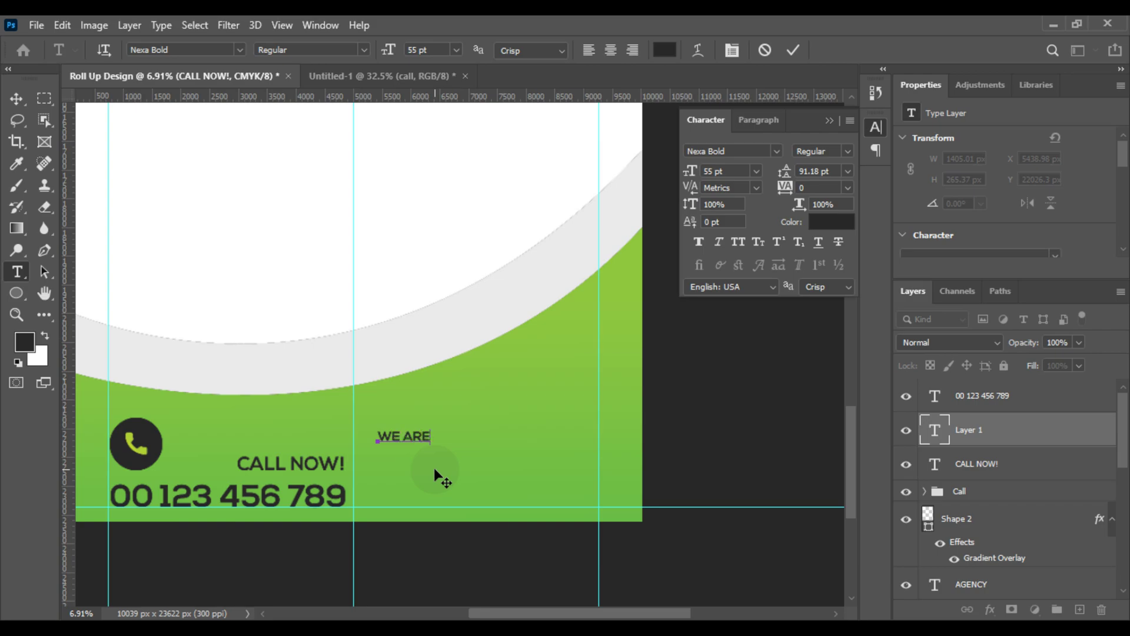
text( ALWAYS)
key(Return)
text(WITH)
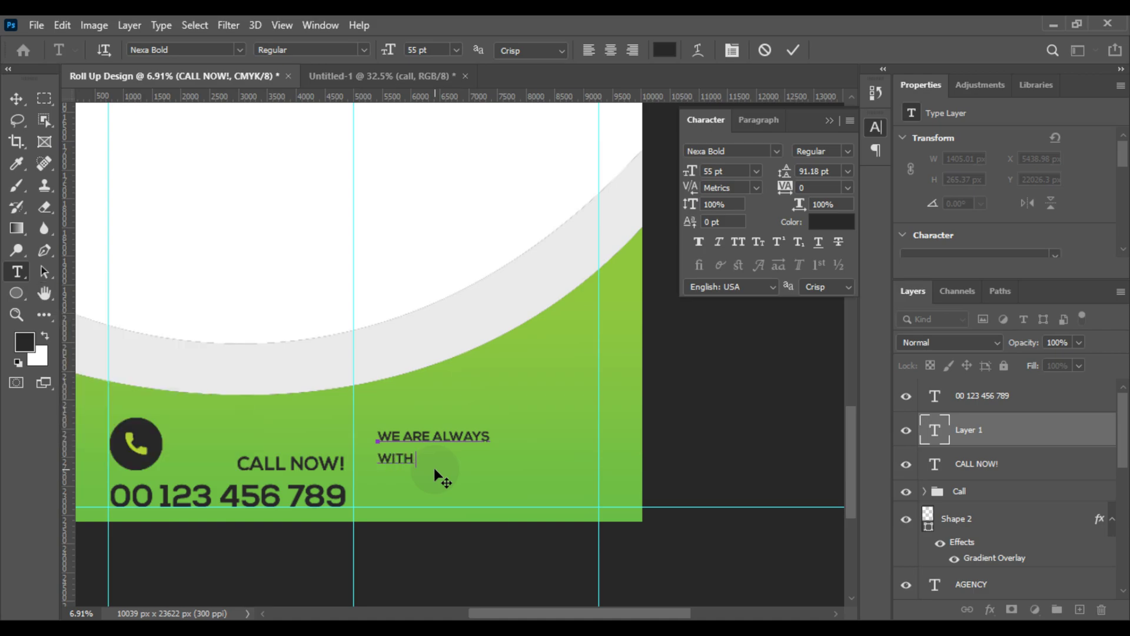
text( YOUR FOR YO)
text(UR )
text(BU)
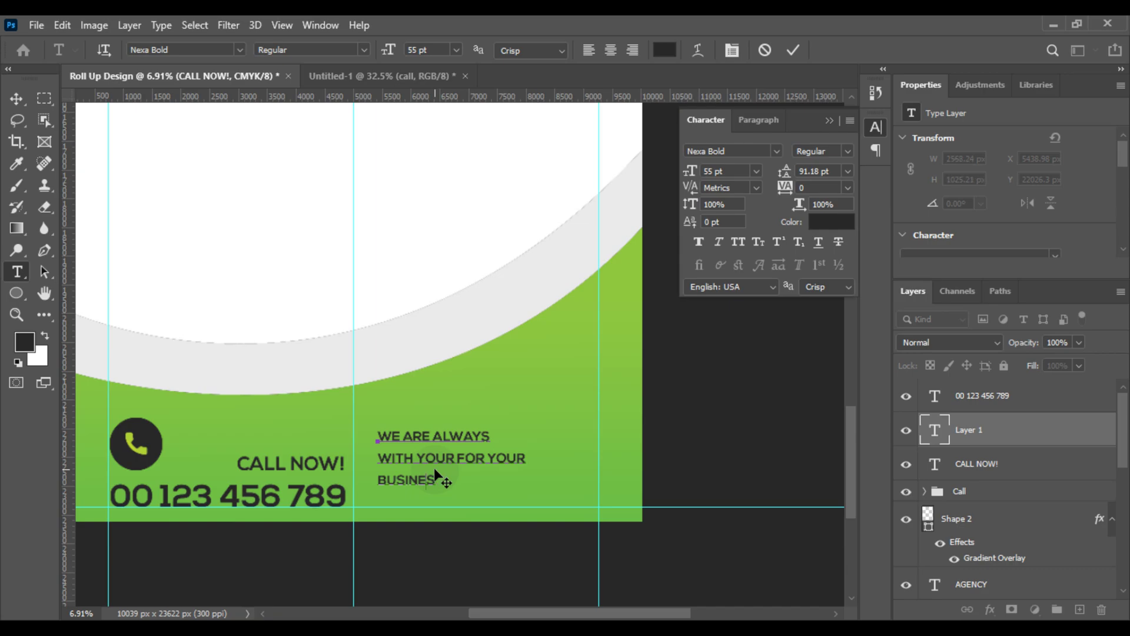
Step: Delete the third line from the new text, keeping WE ARE ALWAYS / WITH YOUR FOR YOUR, and commit it
key(BackSpace)
key(BackSpace)
key(BackSpace)
key(BackSpace)
key(BackSpace)
key(ctrl+Return)
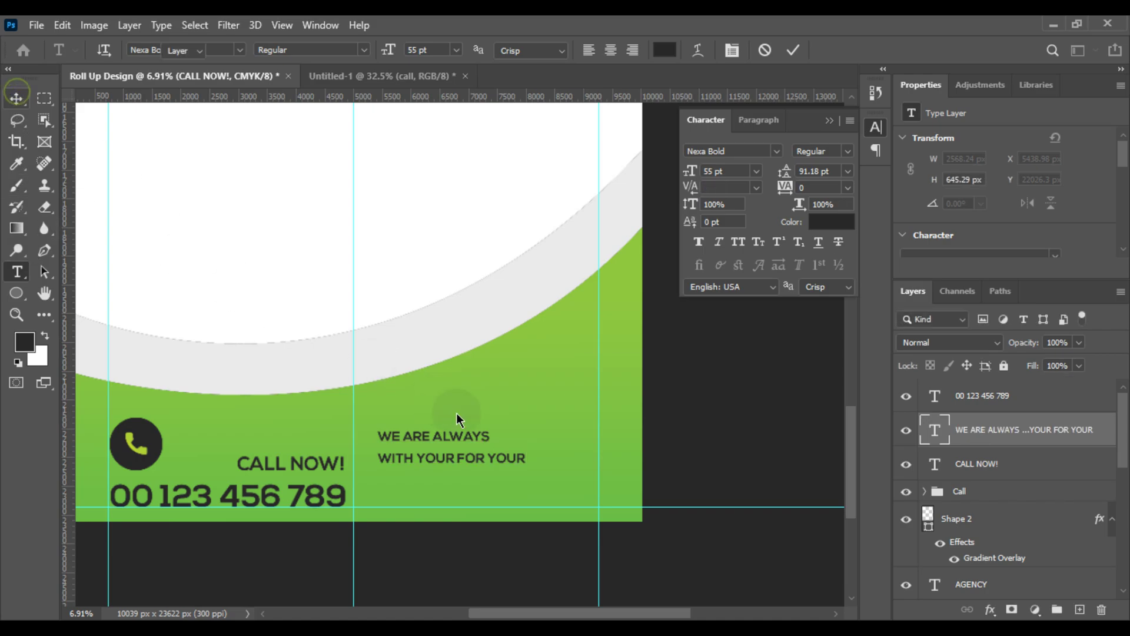
Step: Move the two-line tagline up about 141 px and add a separate BUSINESS text layer below it
key(v)
scroll(466, 465, up, 3)
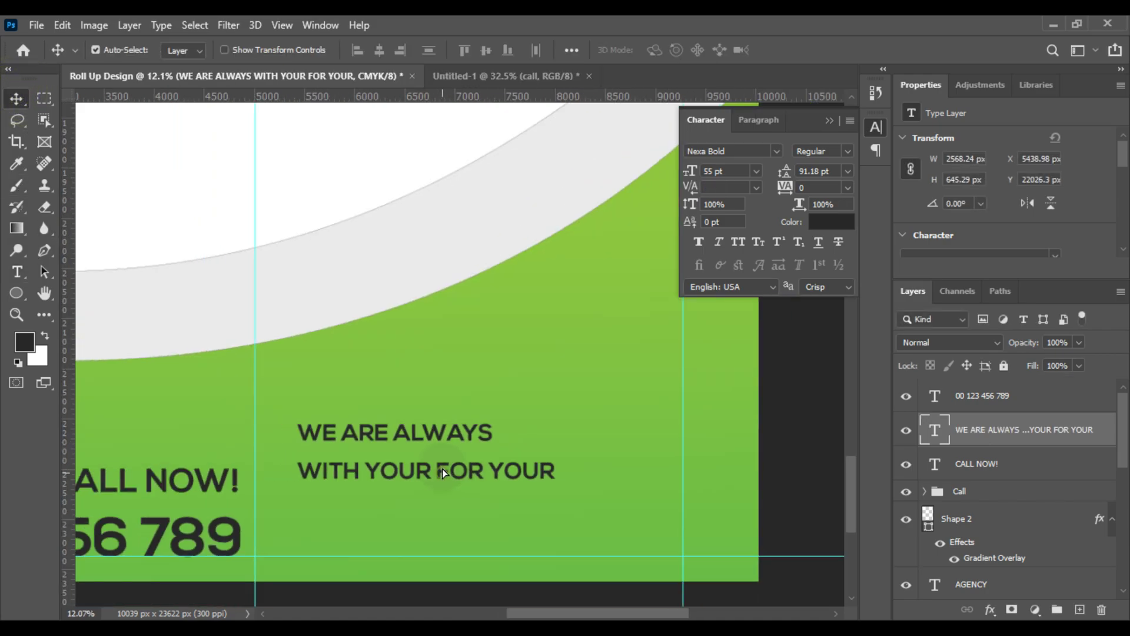
drag(448, 480, 446, 465)
click(16, 272)
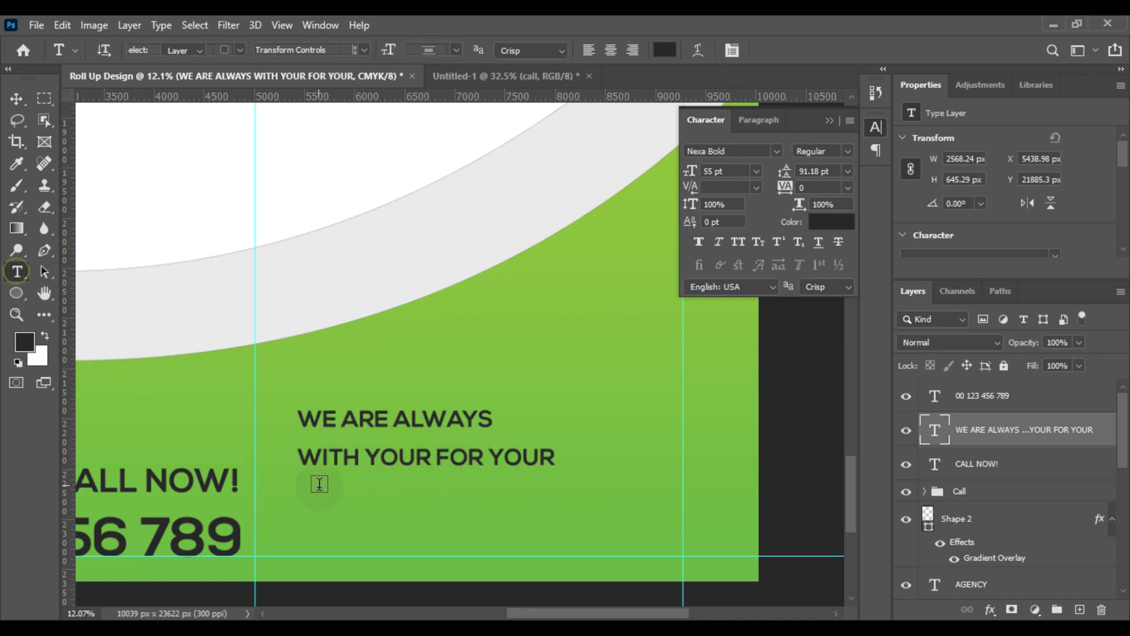
click(327, 518)
text(BUSINESS)
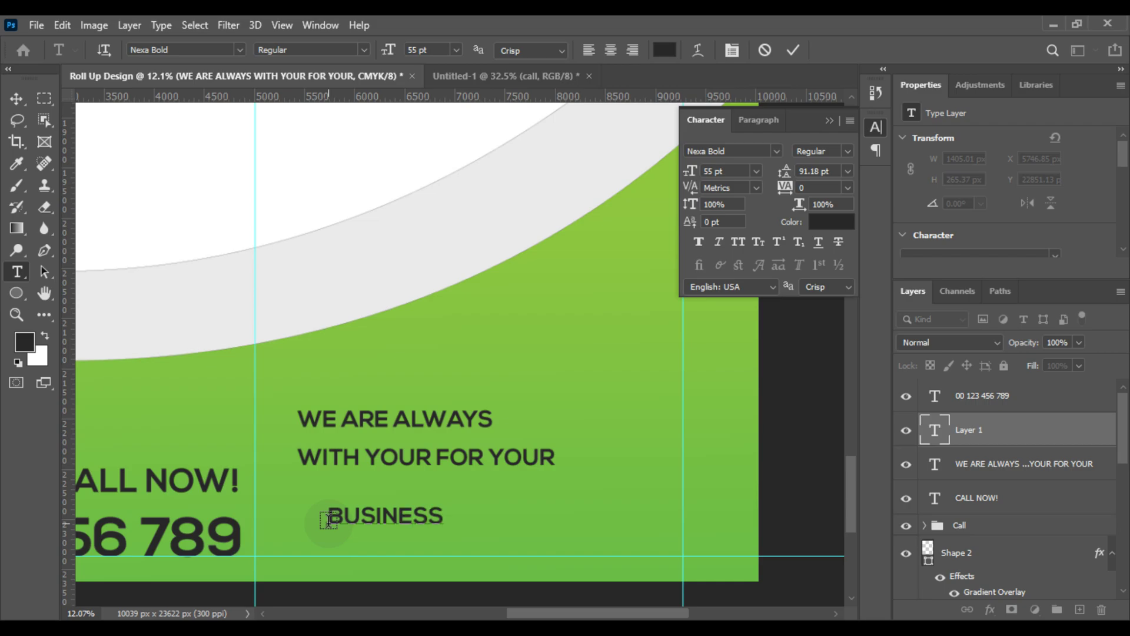
click(16, 99)
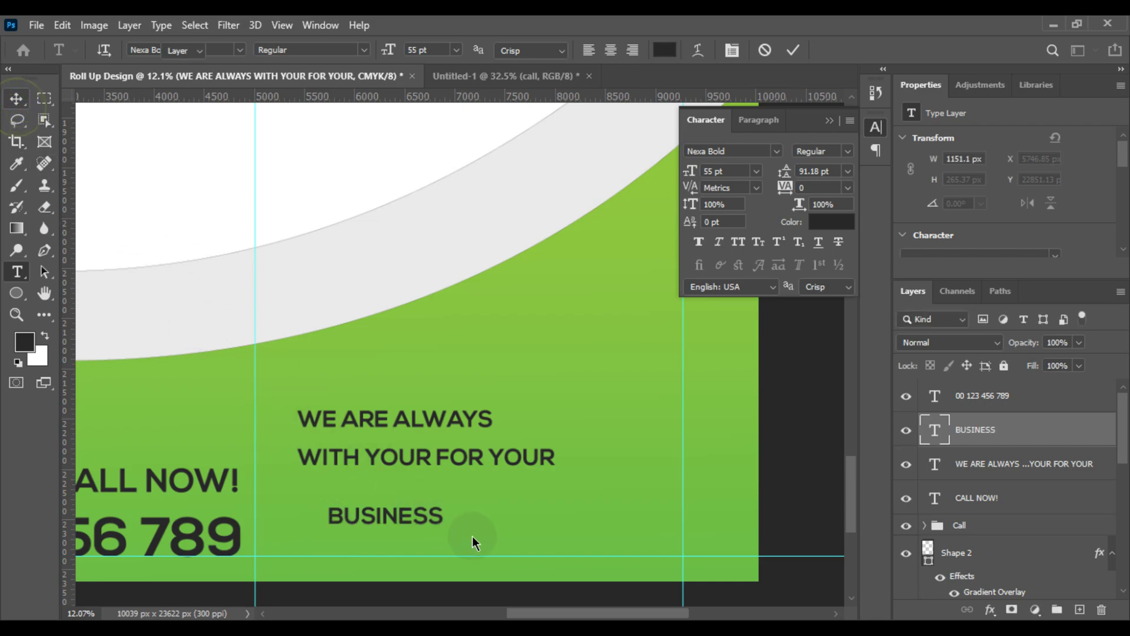
Step: Scale the BUSINESS text to 225.93% and move it about 542 px left so it sits on the horizontal guide
key(ctrl+t)
drag(448, 517, 553, 516)
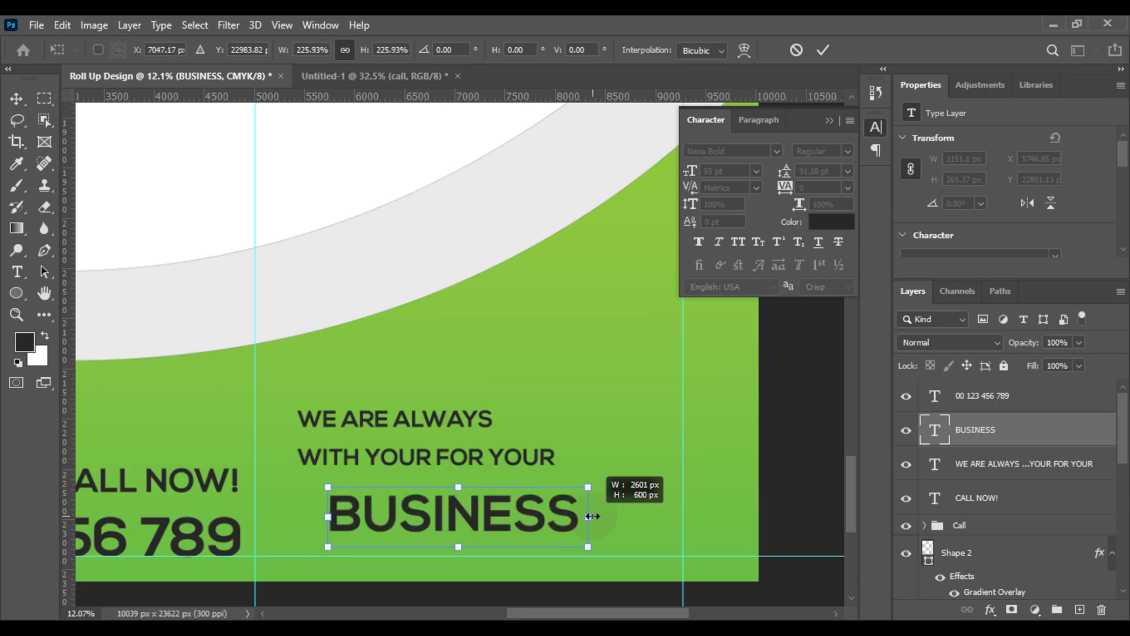
key(Return)
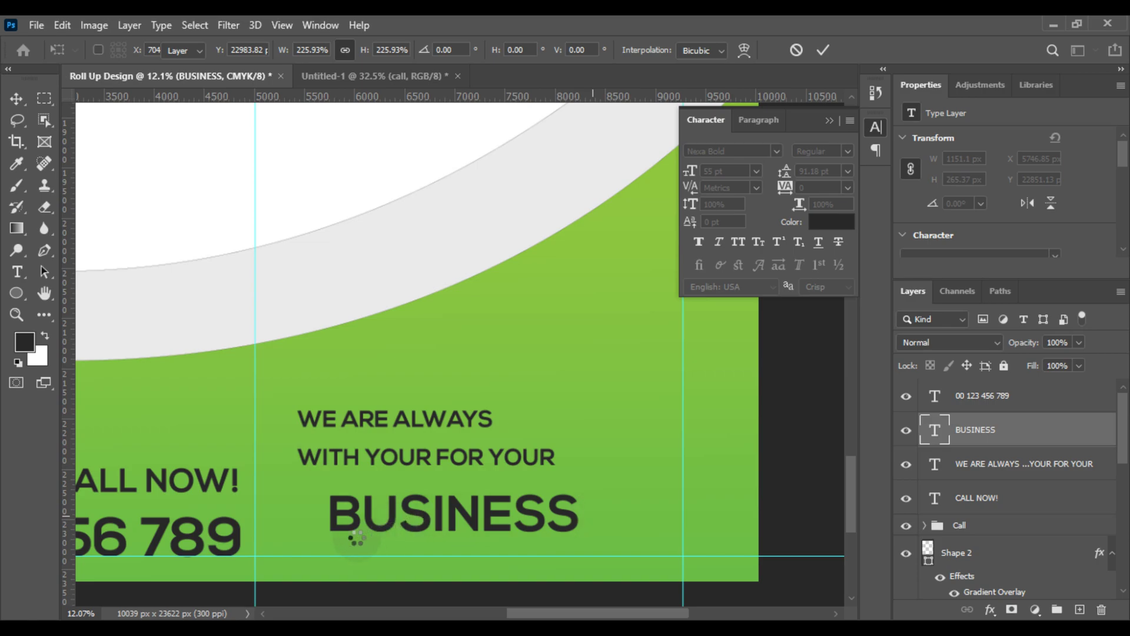
scroll(353, 539, up, 1)
drag(354, 525, 295, 546)
scroll(500, 455, down, 1)
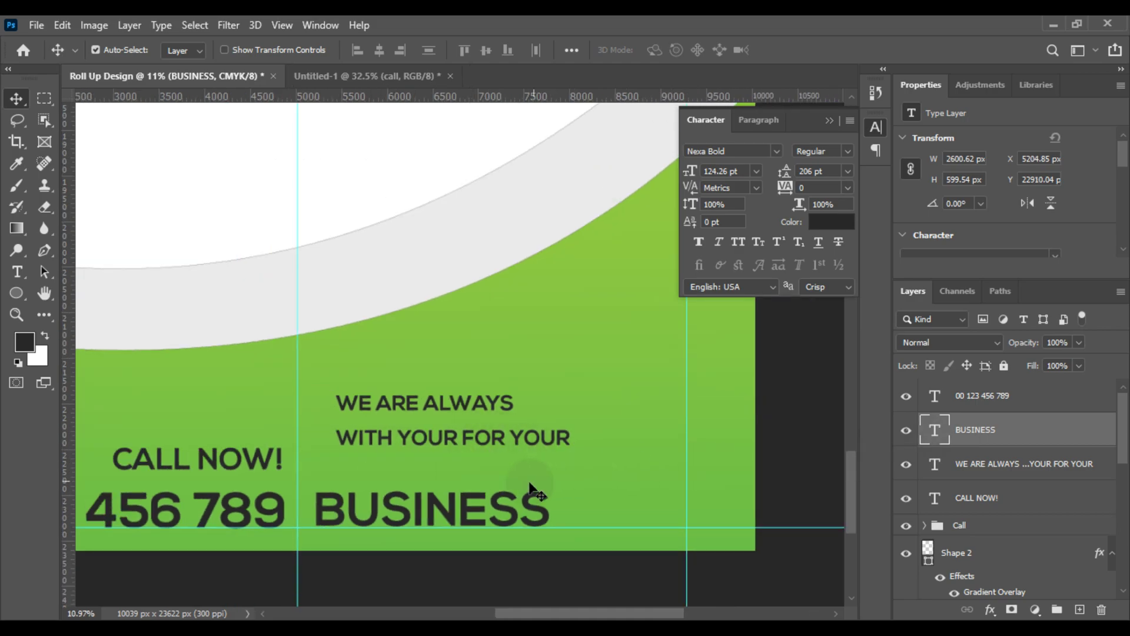
Step: Scale the two-line tagline to 157.11%, align its left edge with BUSINESS, and place it just above that word
click(985, 400)
click(989, 466)
key(ctrl+t)
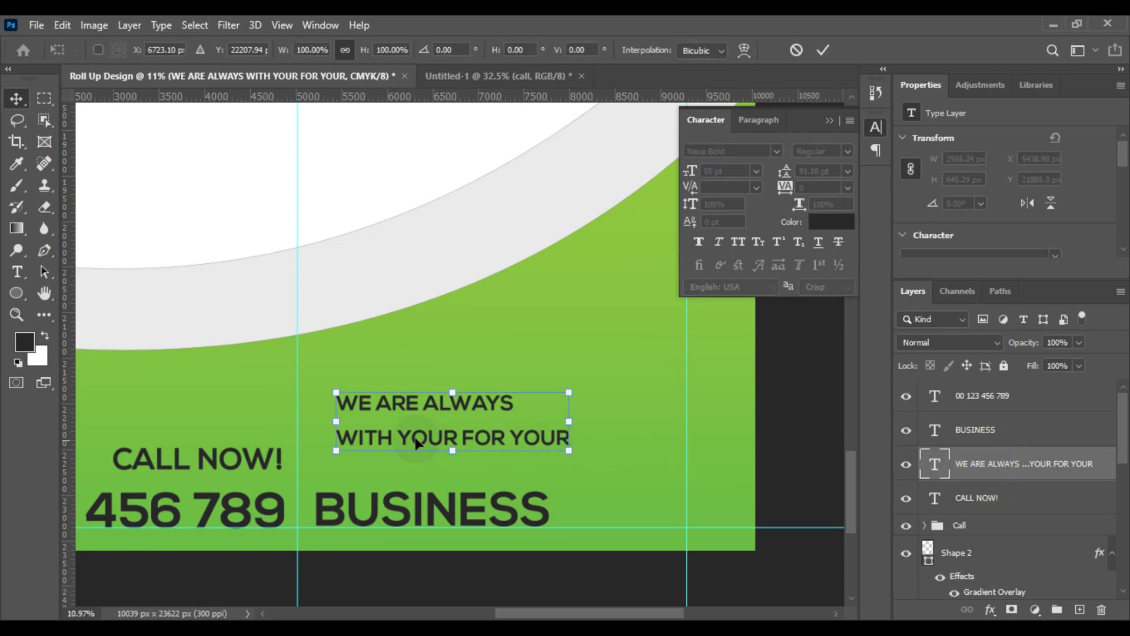
drag(666, 423, 413, 453)
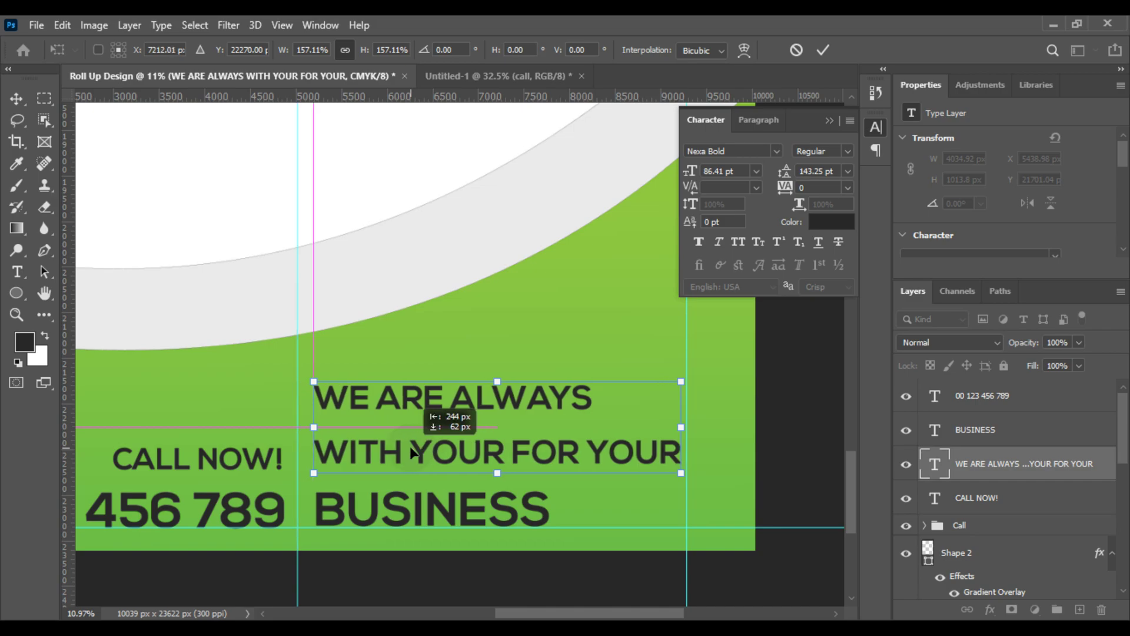
key(Return)
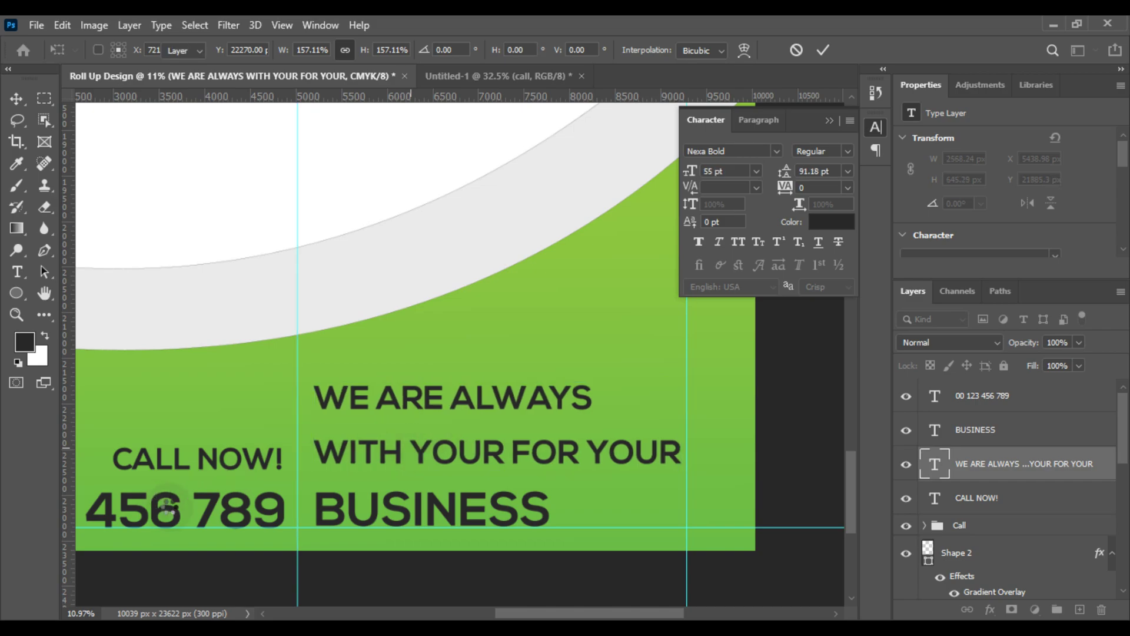
scroll(339, 504, up, 3)
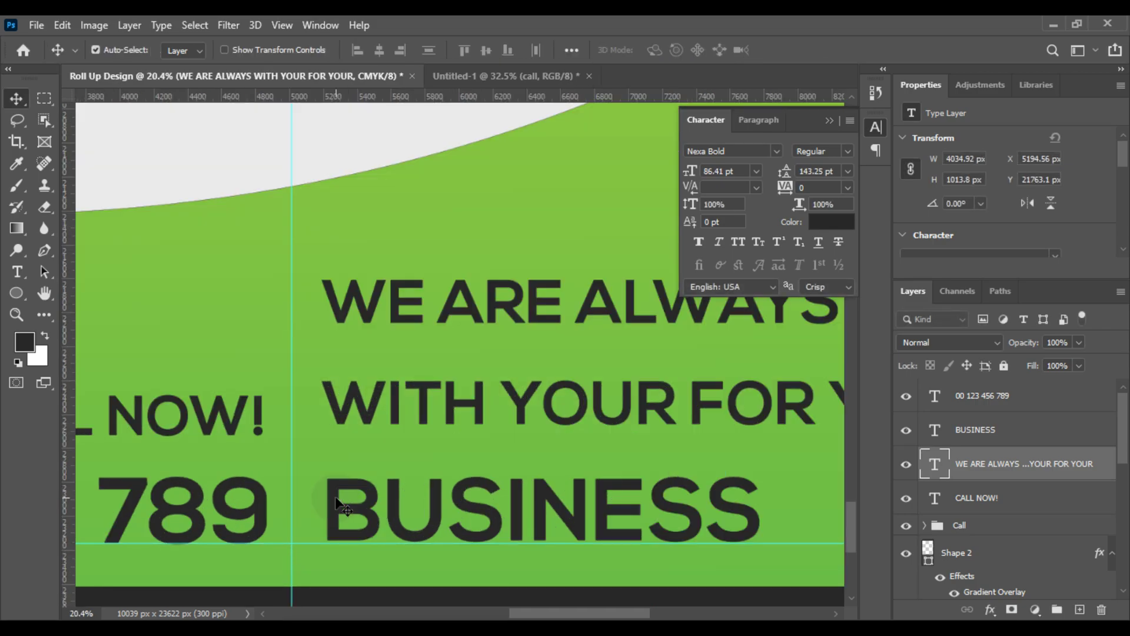
mouse_move(367, 412)
mouse_down()
mouse_move(365, 451)
mouse_move(372, 423)
mouse_up()
scroll(382, 448, down, 4)
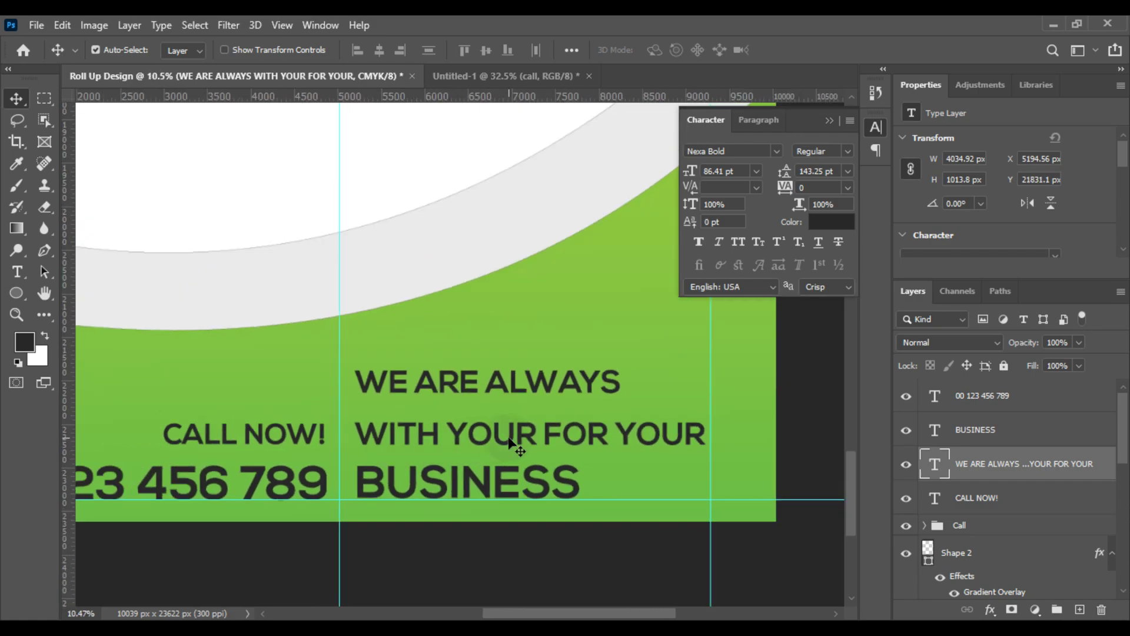
Step: Right-align the two-line tagline and move it so its right edge meets the right margin guide
click(758, 128)
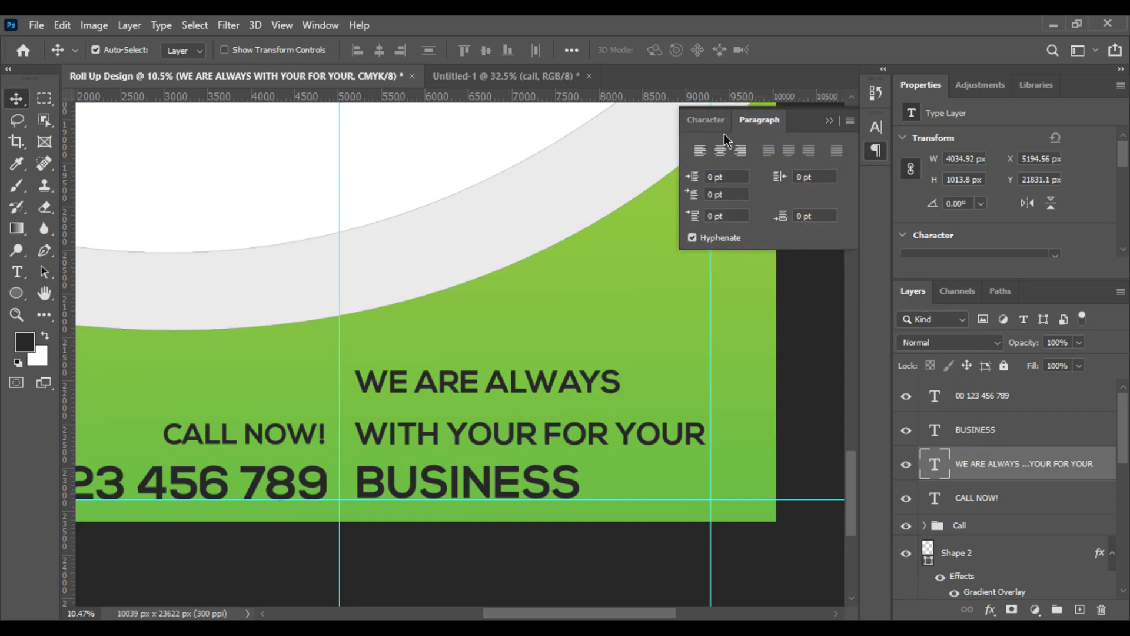
click(740, 151)
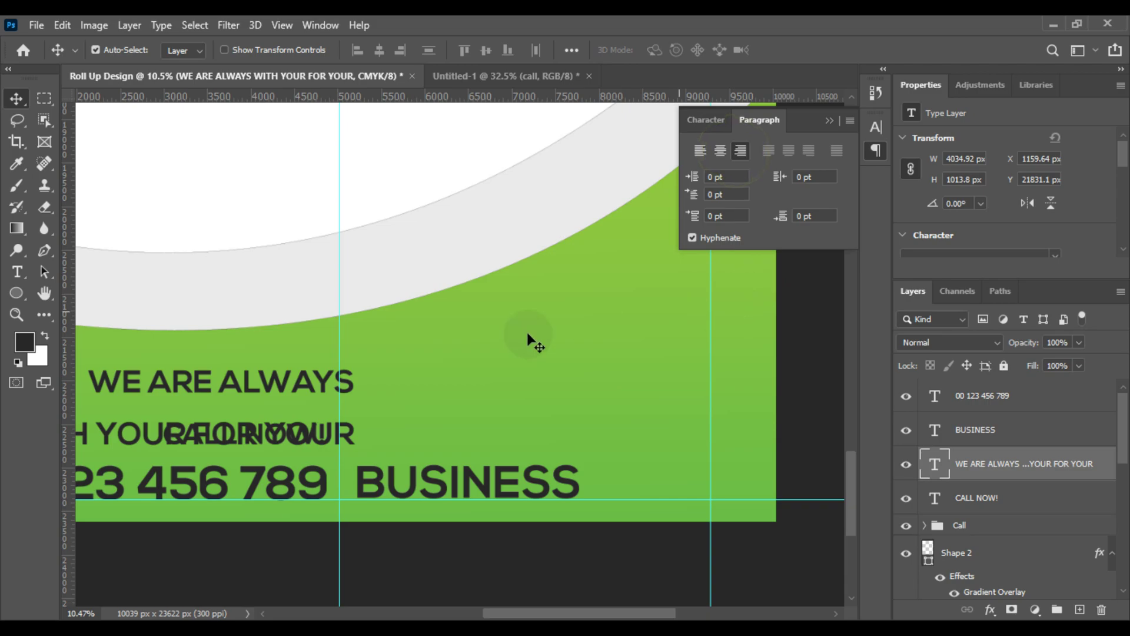
drag(312, 382, 708, 431)
scroll(652, 461, up, 3)
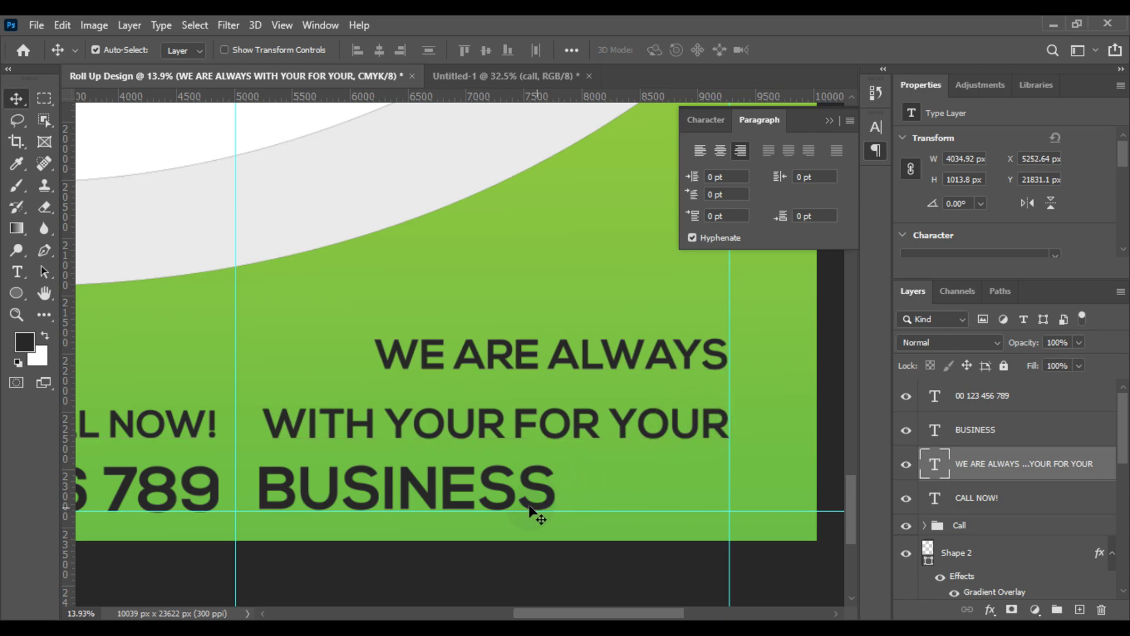
Step: Move the BUSINESS text about 1502 px right so it ends at the right margin guide
drag(553, 503, 701, 480)
scroll(730, 501, up, 5)
scroll(701, 480, down, 5)
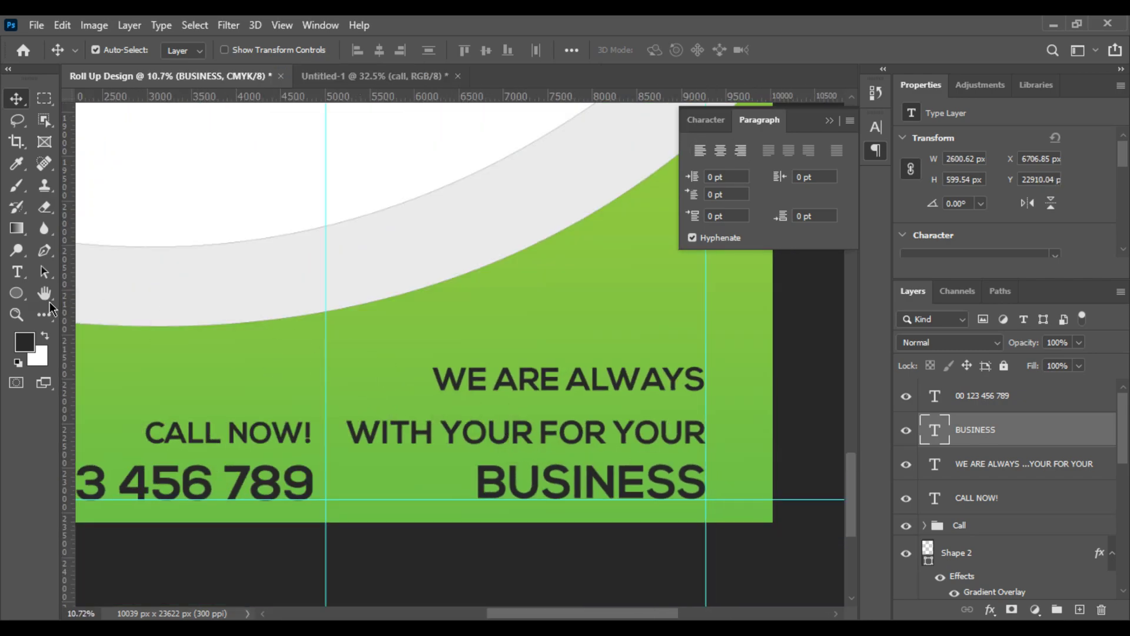
Step: Change the colour of the words WE ARE in the tagline to white
click(17, 271)
double_click(555, 376)
shift+click(432, 372)
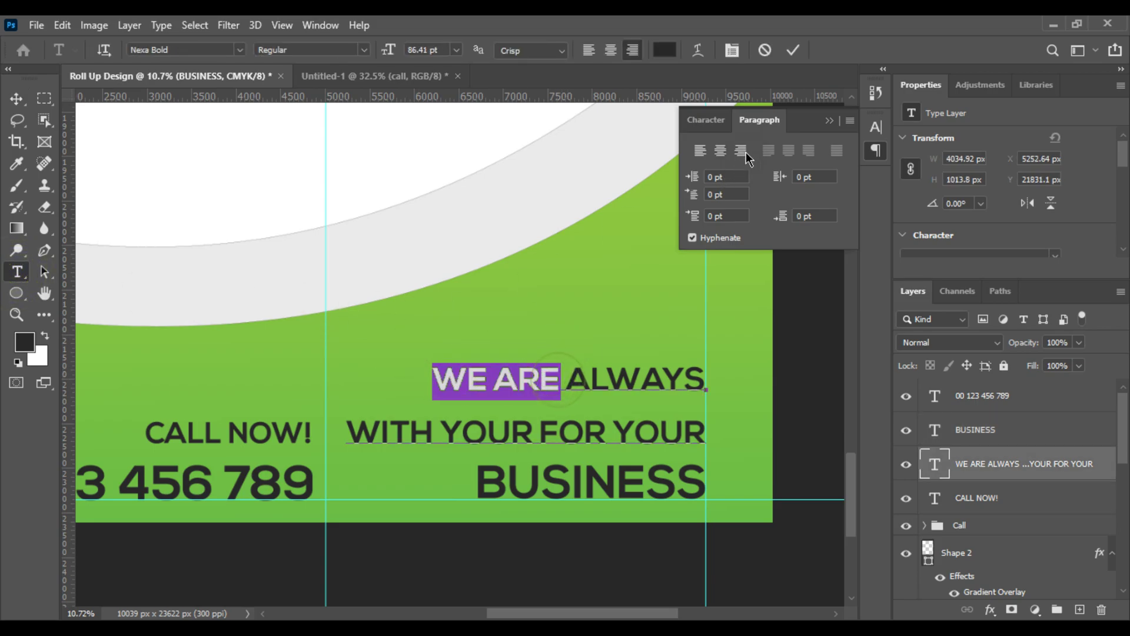
click(706, 120)
click(825, 228)
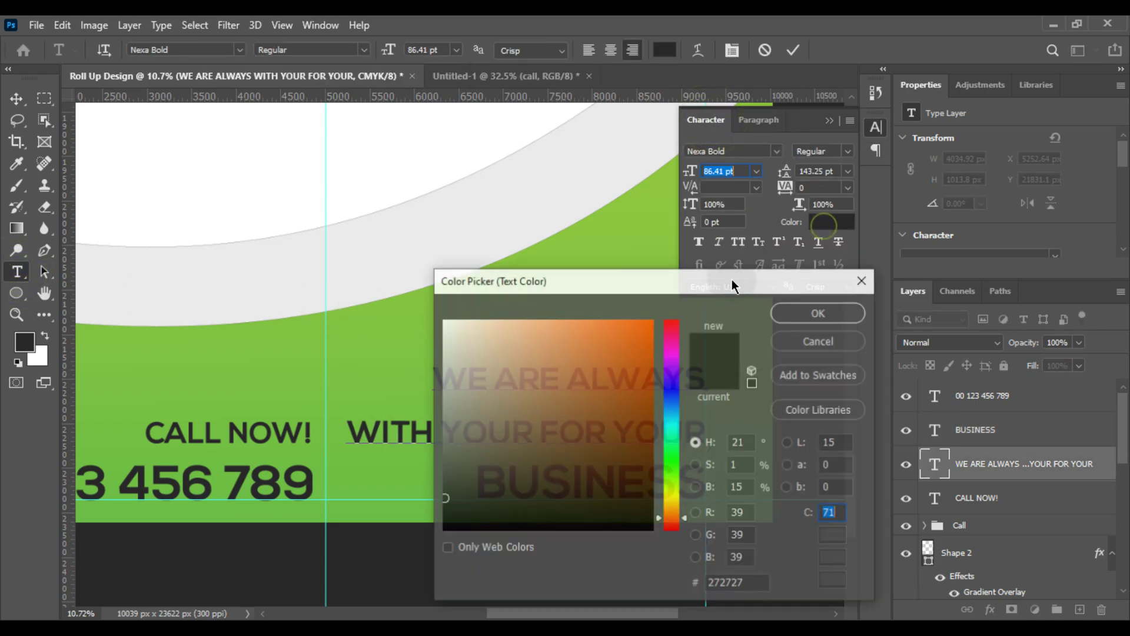
drag(494, 373, 444, 320)
click(817, 312)
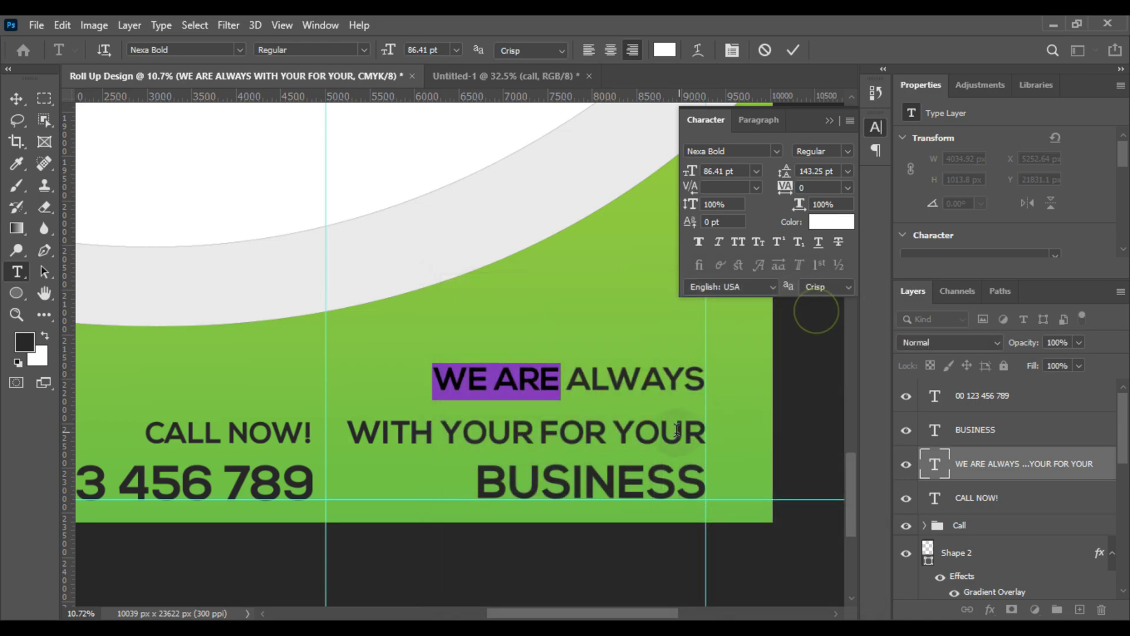
Step: Change the colour of the last word YOUR in the tagline to white
double_click(630, 433)
click(831, 222)
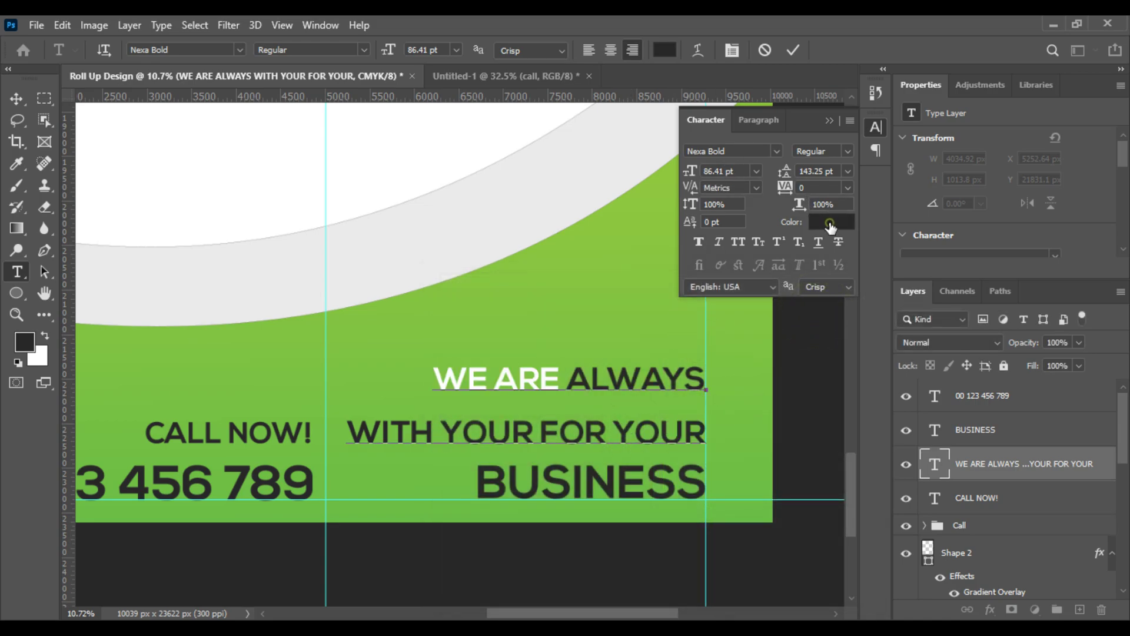
drag(561, 344, 443, 321)
click(849, 312)
click(812, 441)
Step: Recolour the BUSINESS text layer white and collapse the character settings
ctrl+click(642, 458)
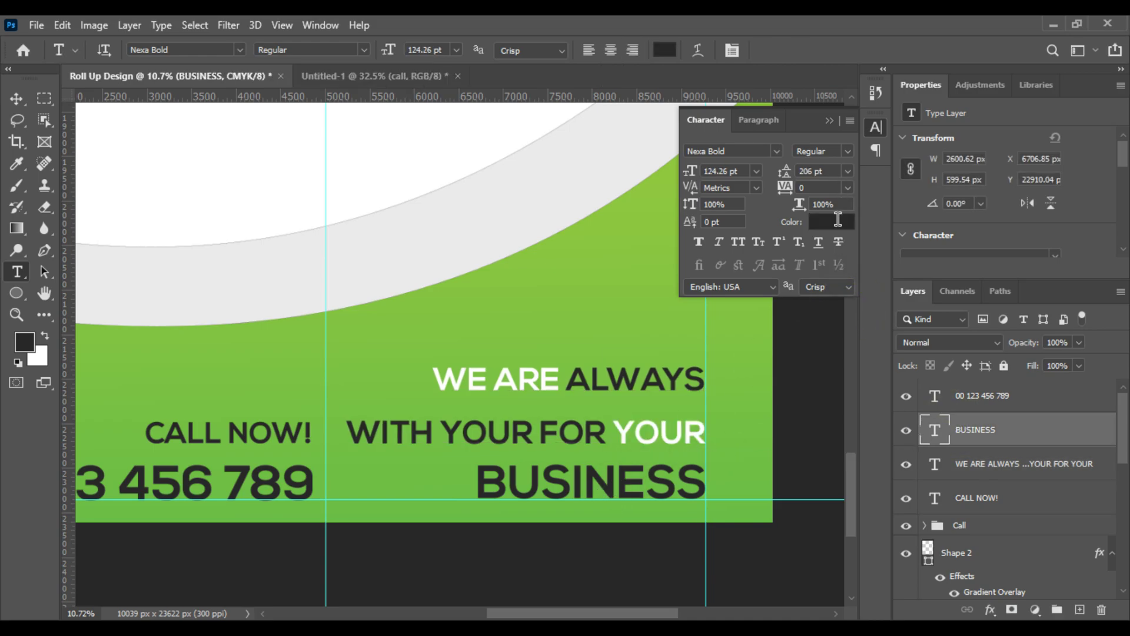
click(837, 221)
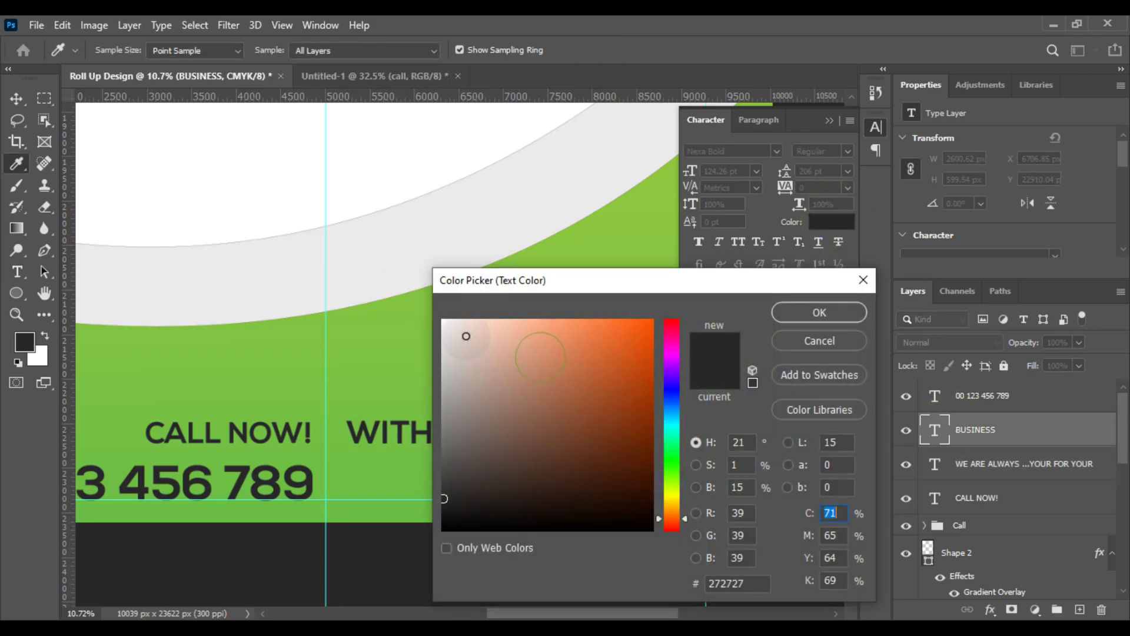
drag(468, 339, 436, 318)
click(815, 312)
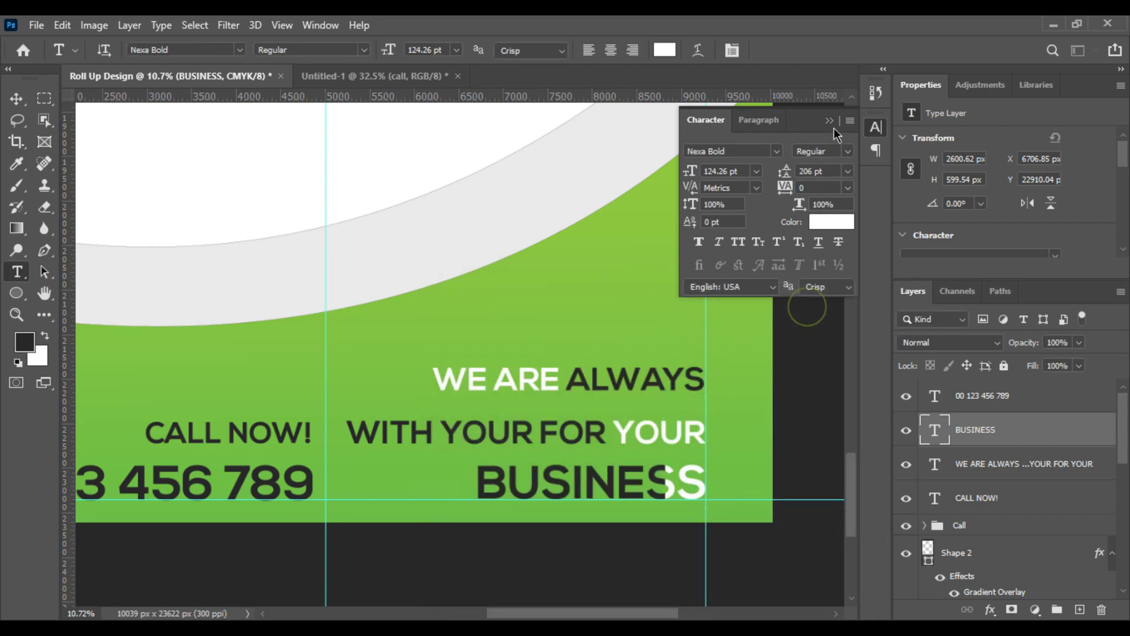
click(828, 122)
Step: Try to copy the whole Qr Code group from the Untitled-1 document into the Roll Up Design banner
scroll(612, 273, down, 6)
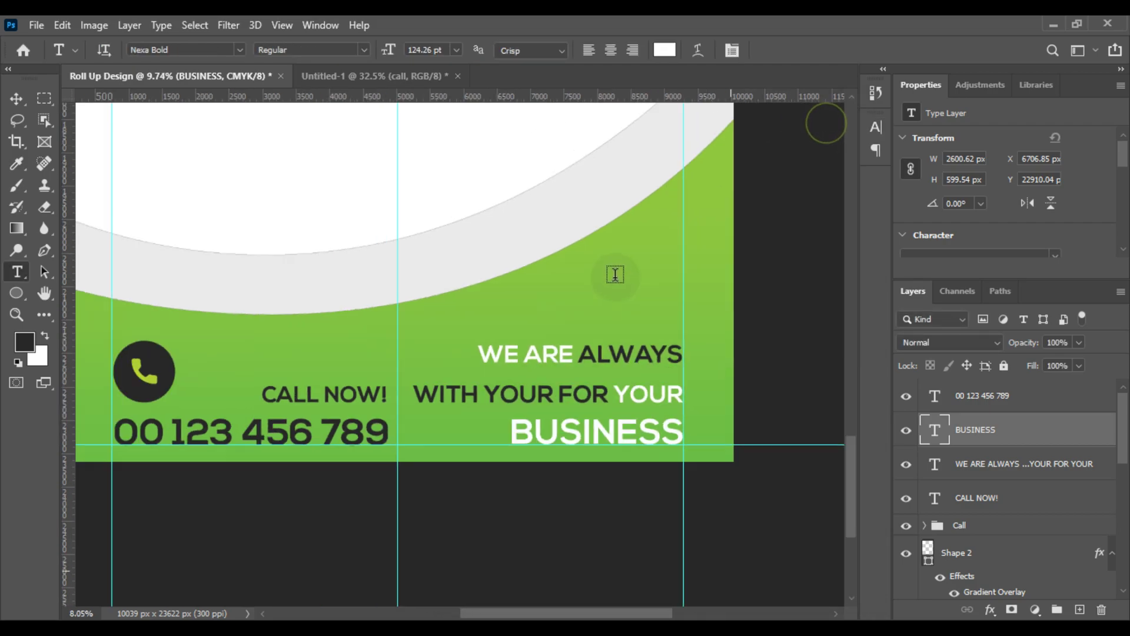
scroll(595, 266, down, 2)
scroll(518, 259, up, 2)
click(375, 75)
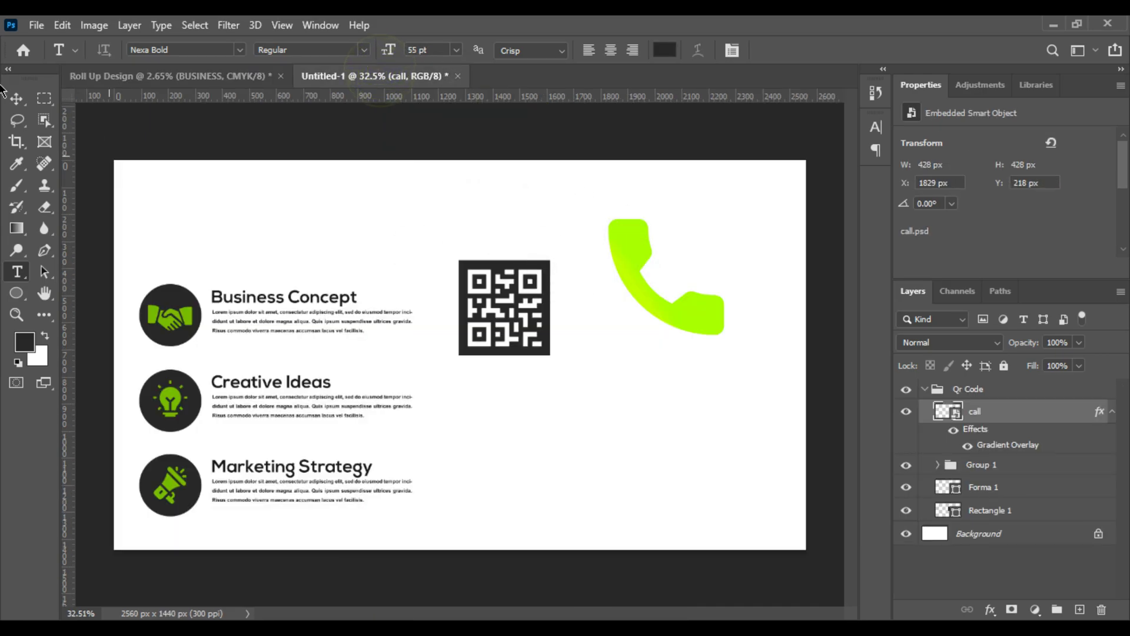
click(19, 102)
click(972, 394)
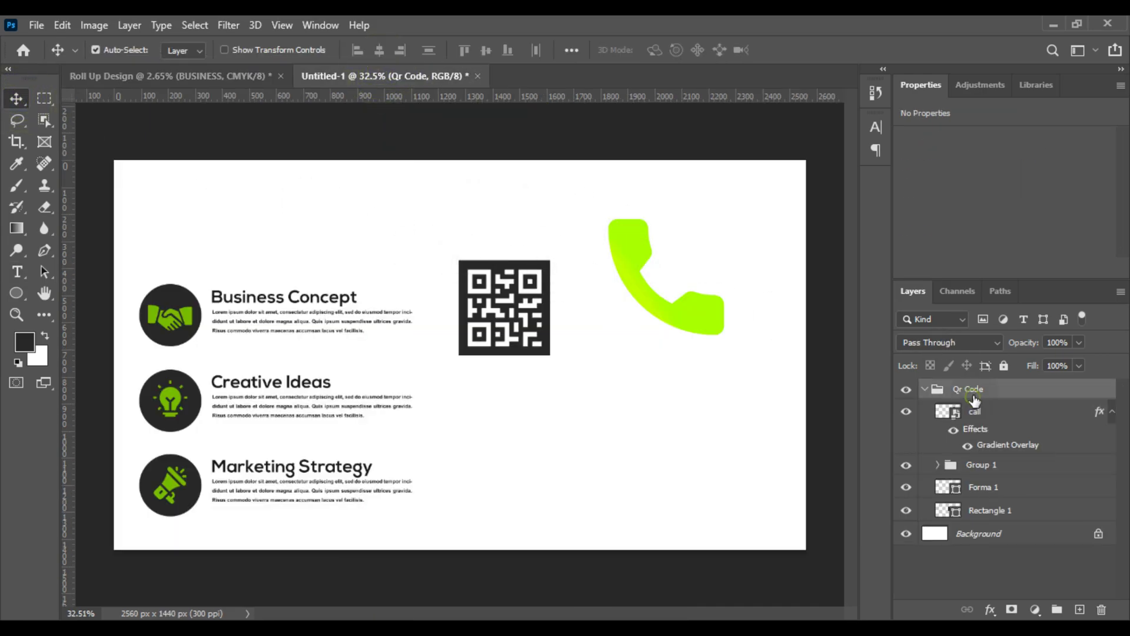
click(925, 390)
drag(942, 390, 500, 366)
scroll(531, 543, up, 6)
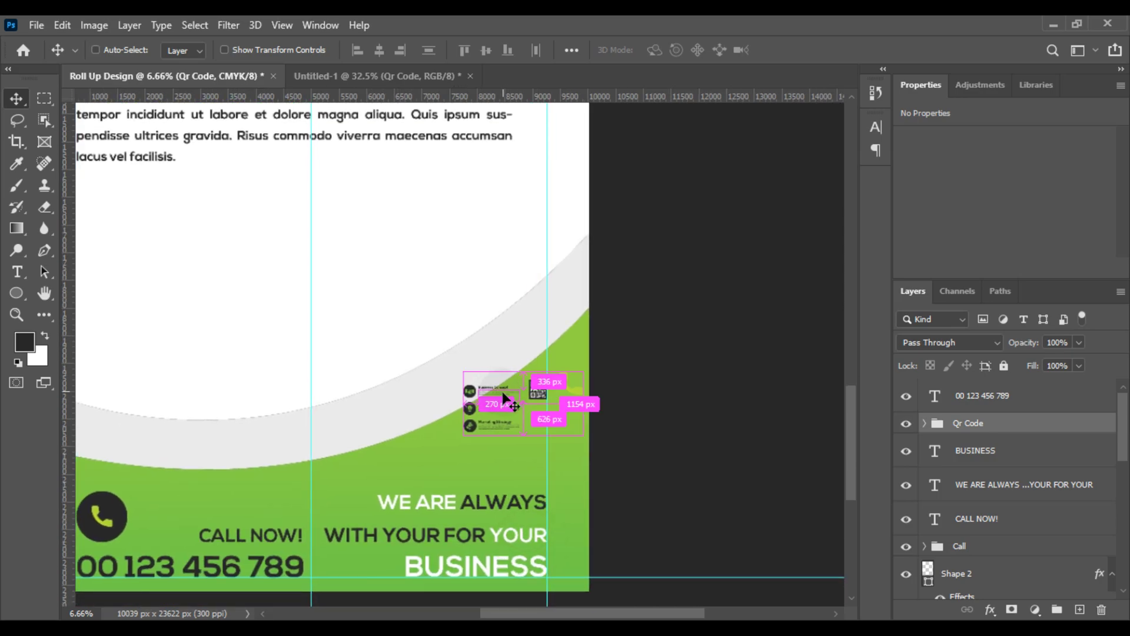
key(ctrl+z)
Step: In Untitled-1, move the Forma 1 and Rectangle 1 layers above the call layer inside the Qr Code group
click(380, 76)
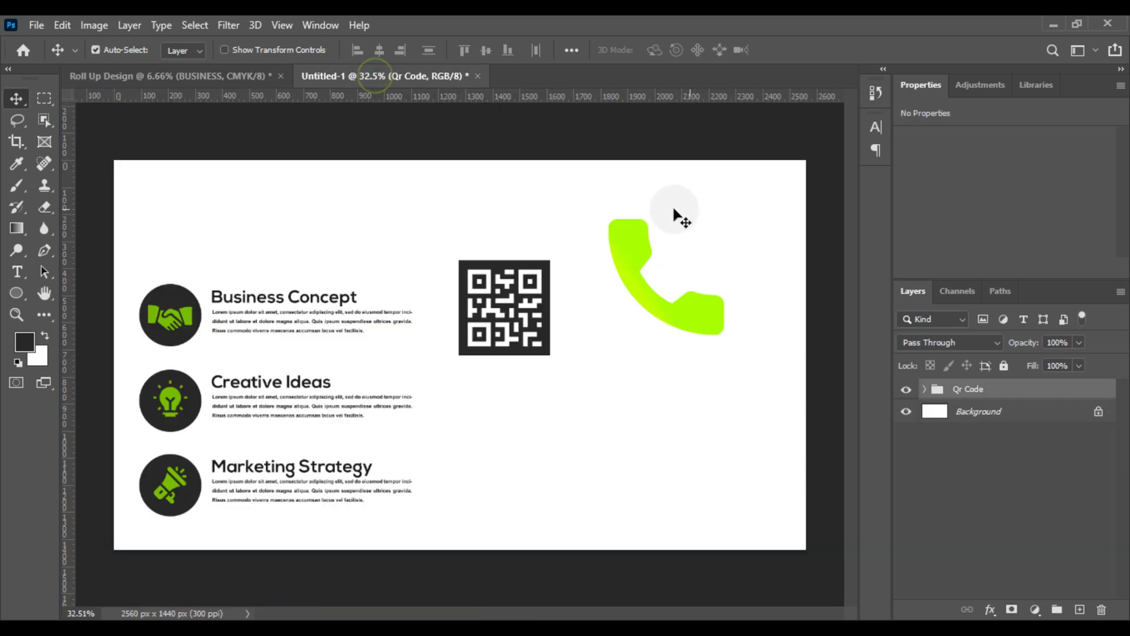
click(926, 389)
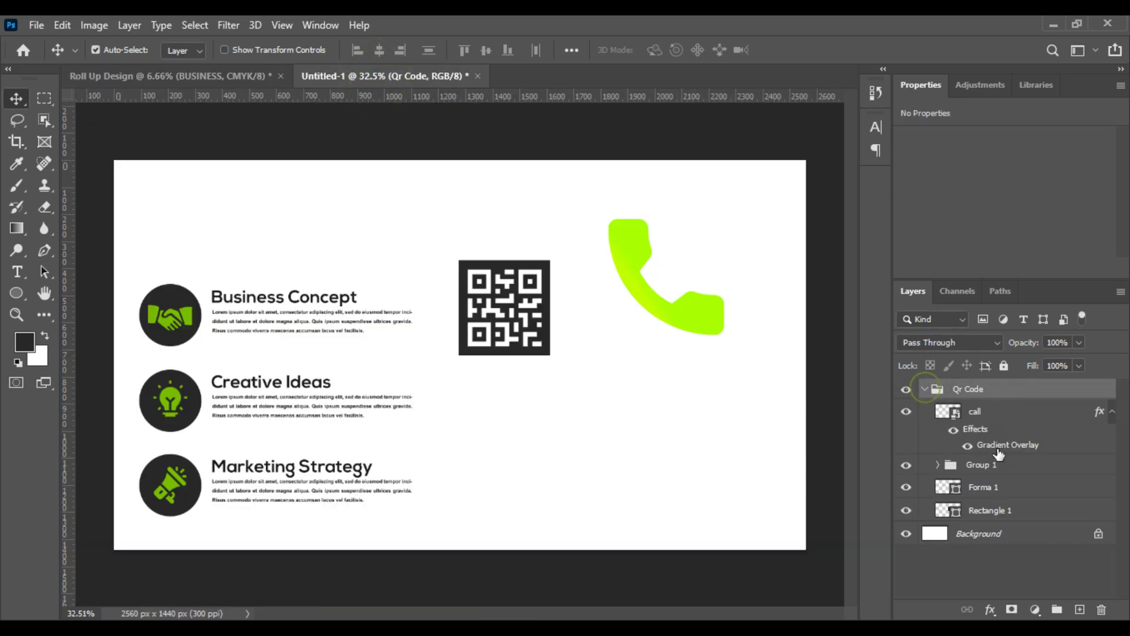
click(975, 413)
click(985, 473)
click(986, 486)
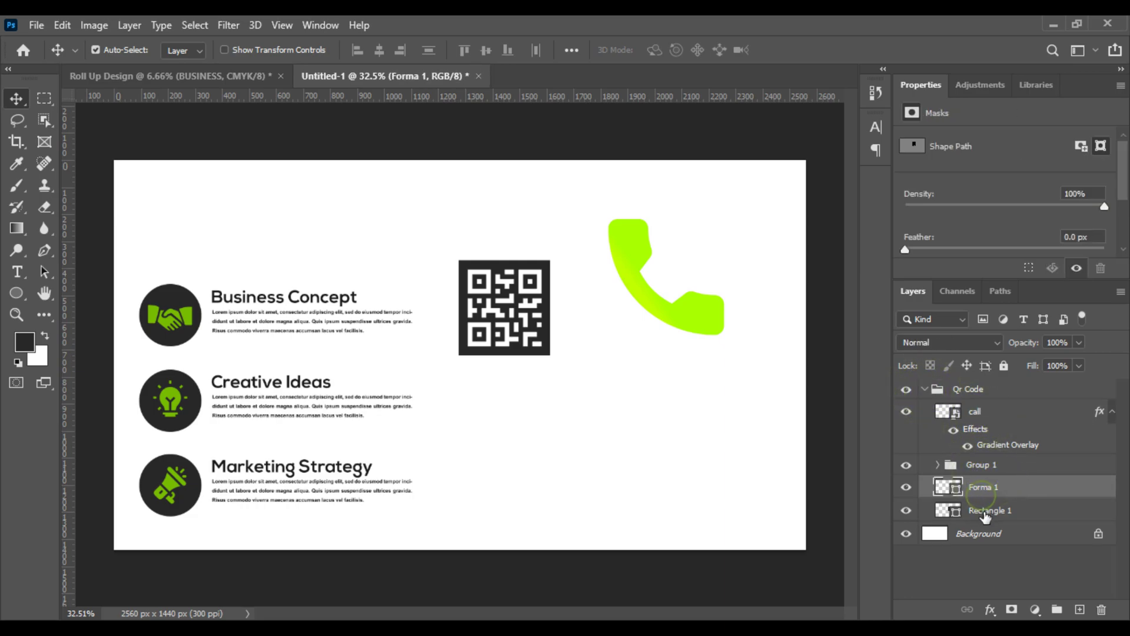
shift+click(989, 505)
drag(989, 501, 981, 419)
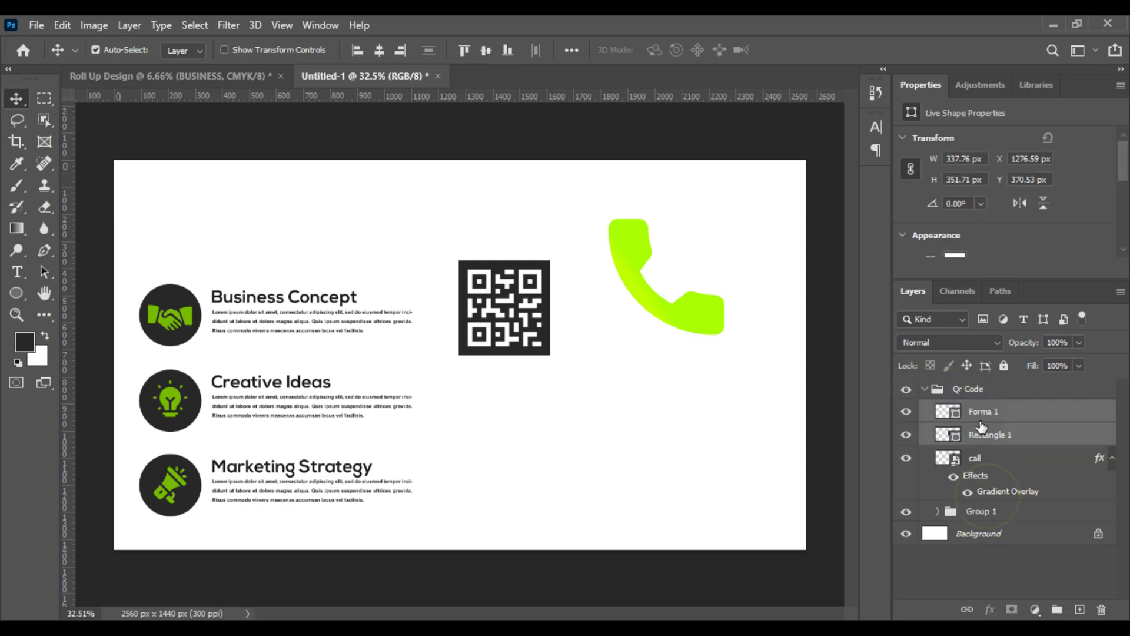
Step: Move the call layer and Group 1 out of the Qr Code group, placing them above it
click(985, 464)
shift+click(984, 513)
drag(984, 460, 972, 384)
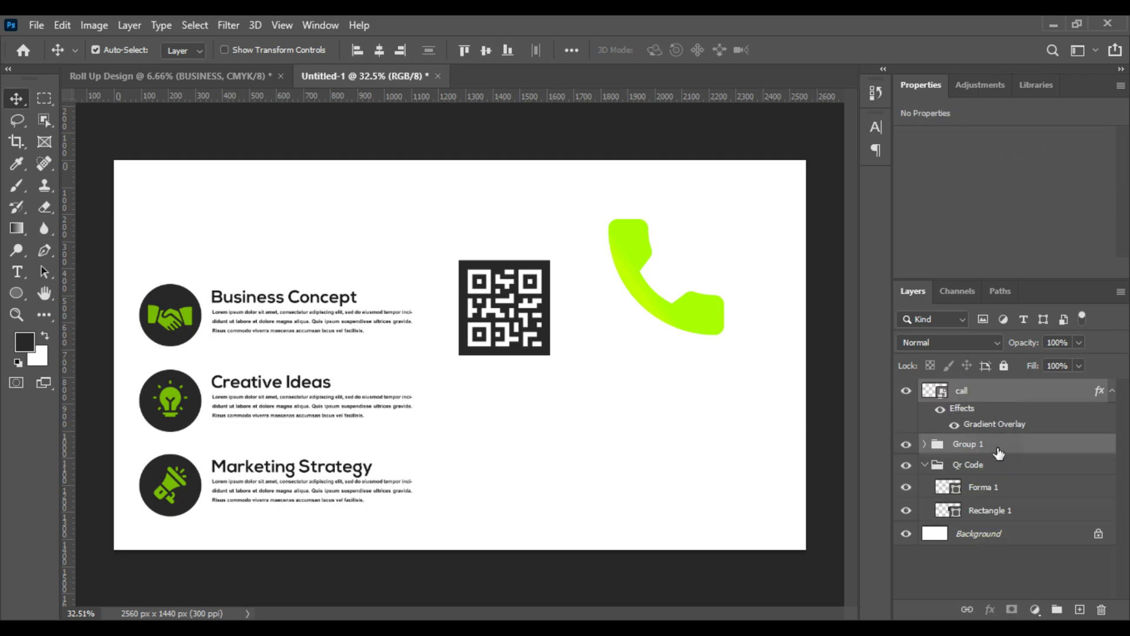
Step: Copy the Qr Code group into the banner, scale it to 307.56% and place it above the tagline at the right margin guide
click(957, 466)
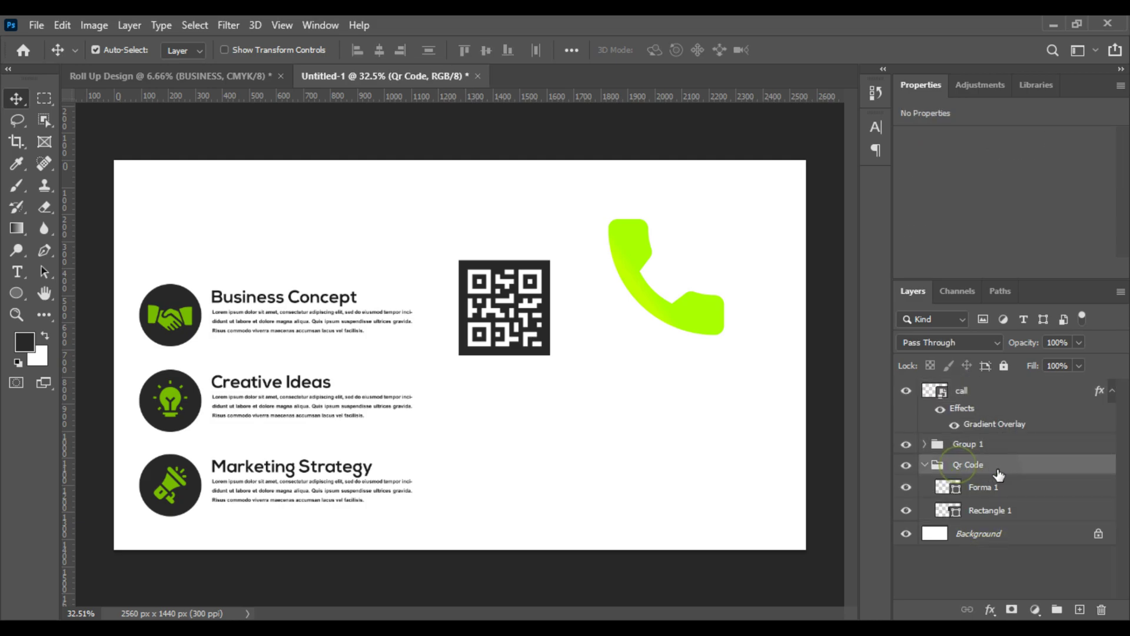
click(925, 465)
drag(960, 465, 574, 461)
key(ctrl+t)
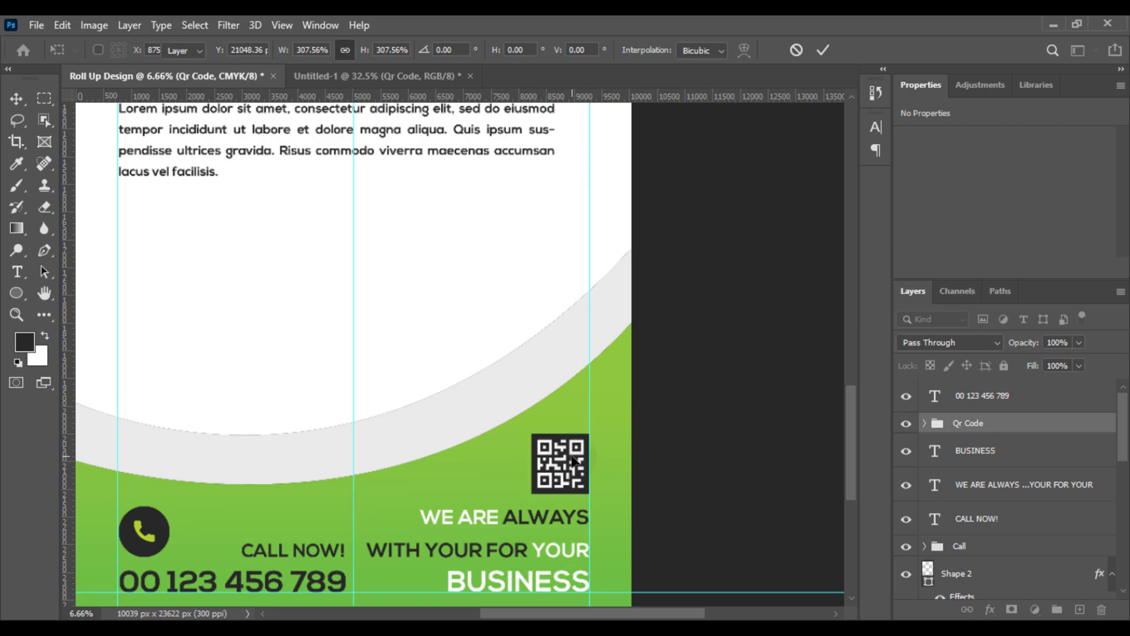
key(Return)
Step: Copy Group 1 with the three service items from Untitled-1 into the banner's white area below the body paragraph
scroll(514, 471, down, 4)
scroll(514, 471, up, 2)
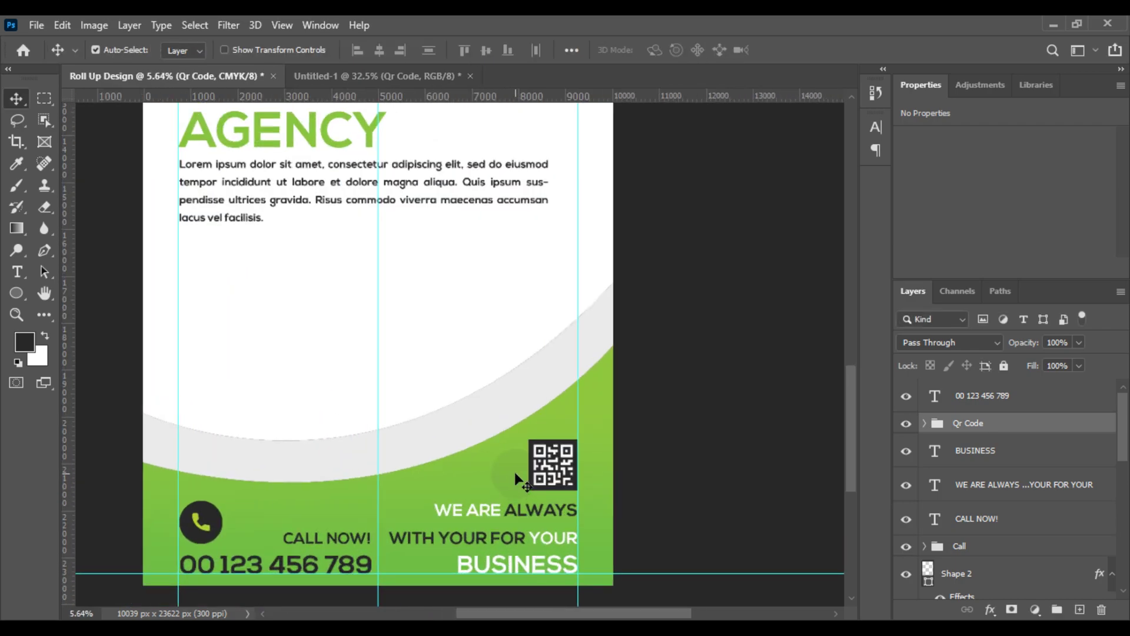
scroll(515, 471, down, 1)
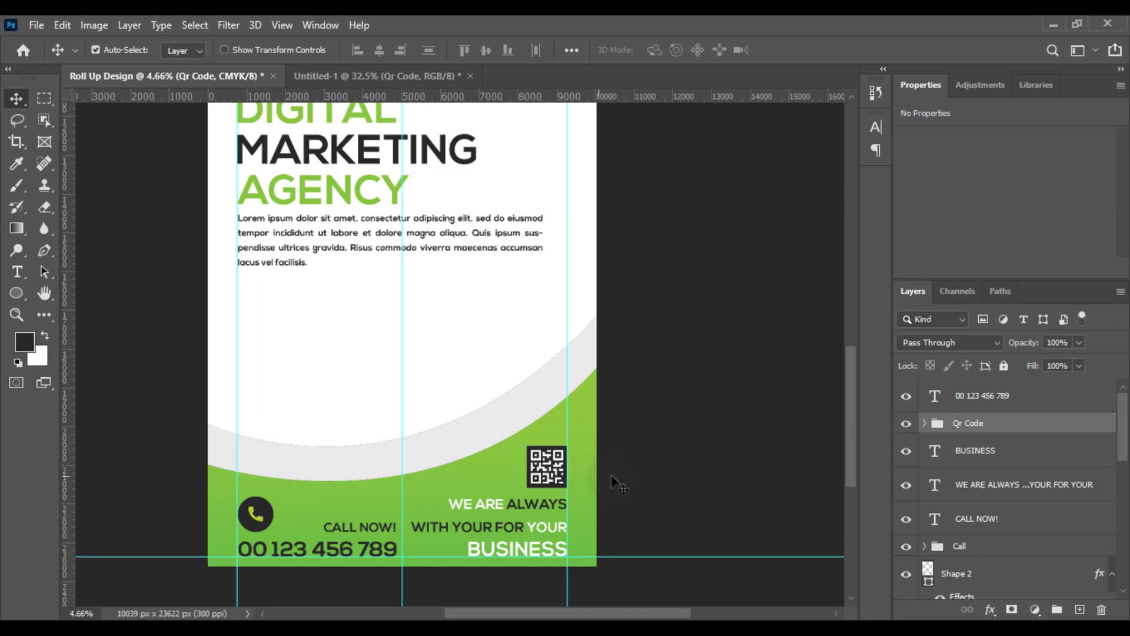
click(415, 76)
drag(963, 444, 305, 430)
Step: Scale Group 1 to about 426.5% and fit it between the left margin and centre guides below the body paragraph
key(ctrl+t)
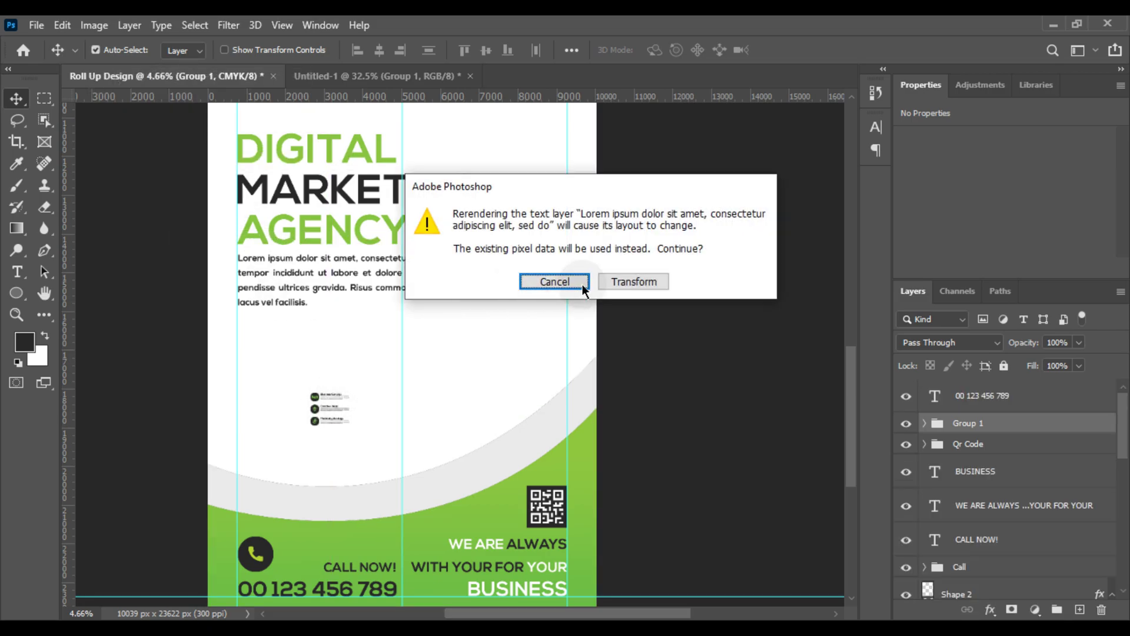
click(634, 279)
drag(330, 391, 350, 285)
drag(288, 346, 273, 396)
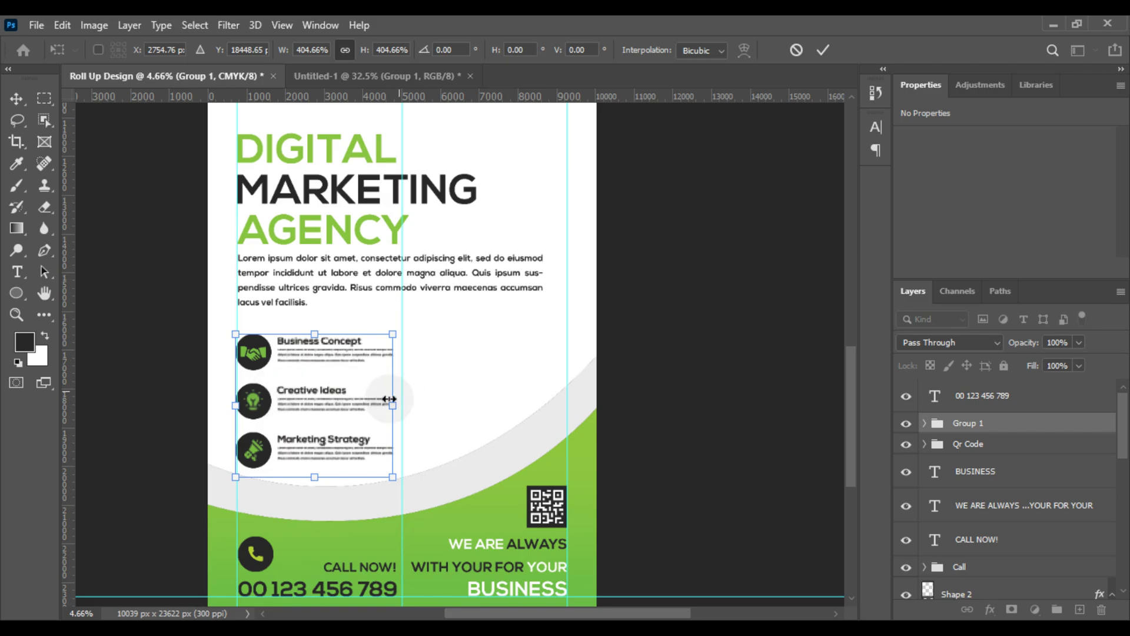
drag(393, 403, 401, 402)
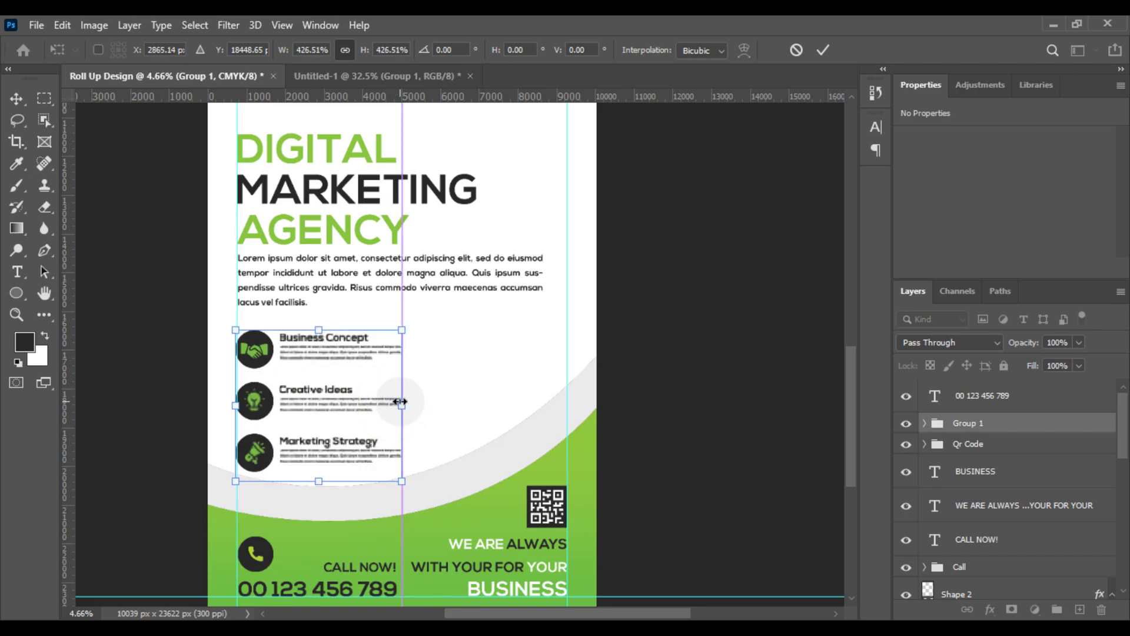
drag(253, 403, 255, 398)
key(Return)
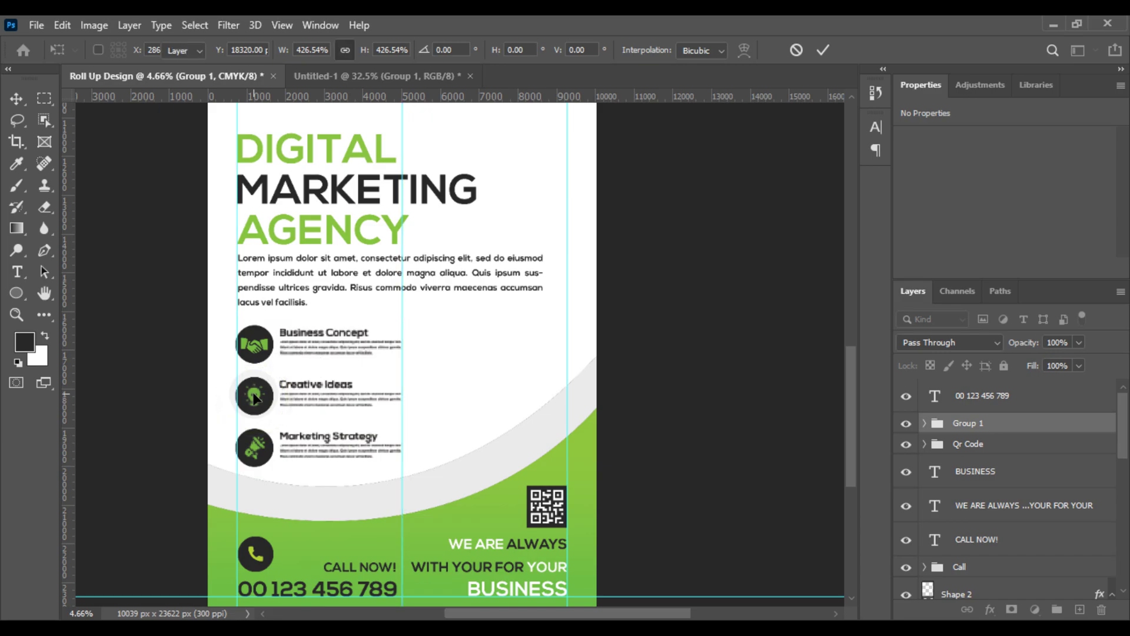
Step: Clear all guides from the banner document
scroll(254, 400, down, 5)
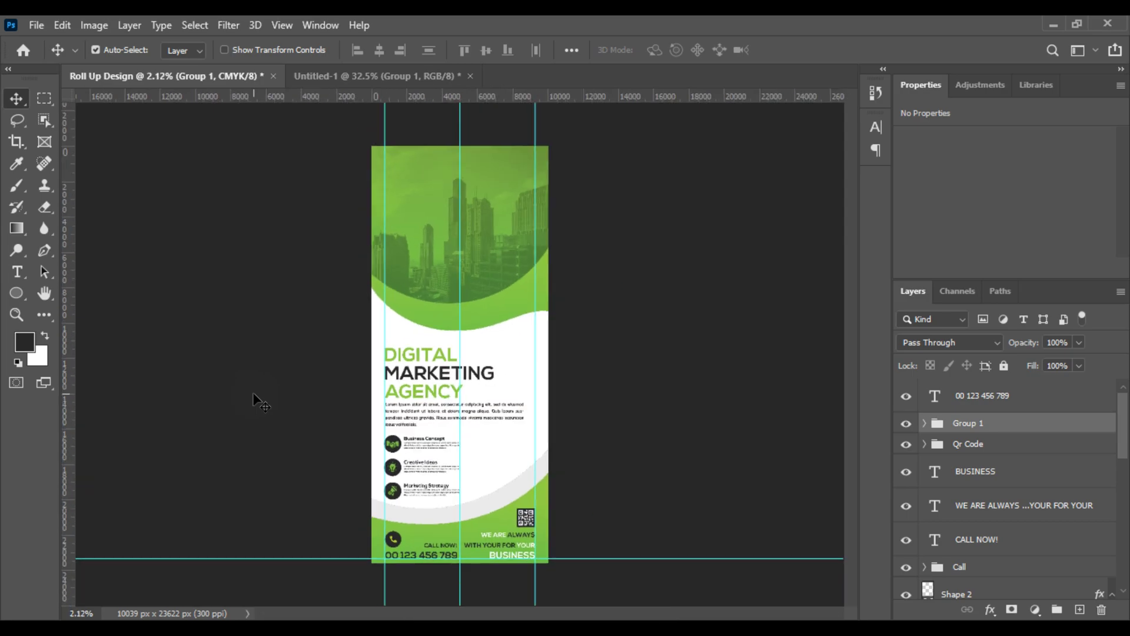
scroll(254, 399, up, 1)
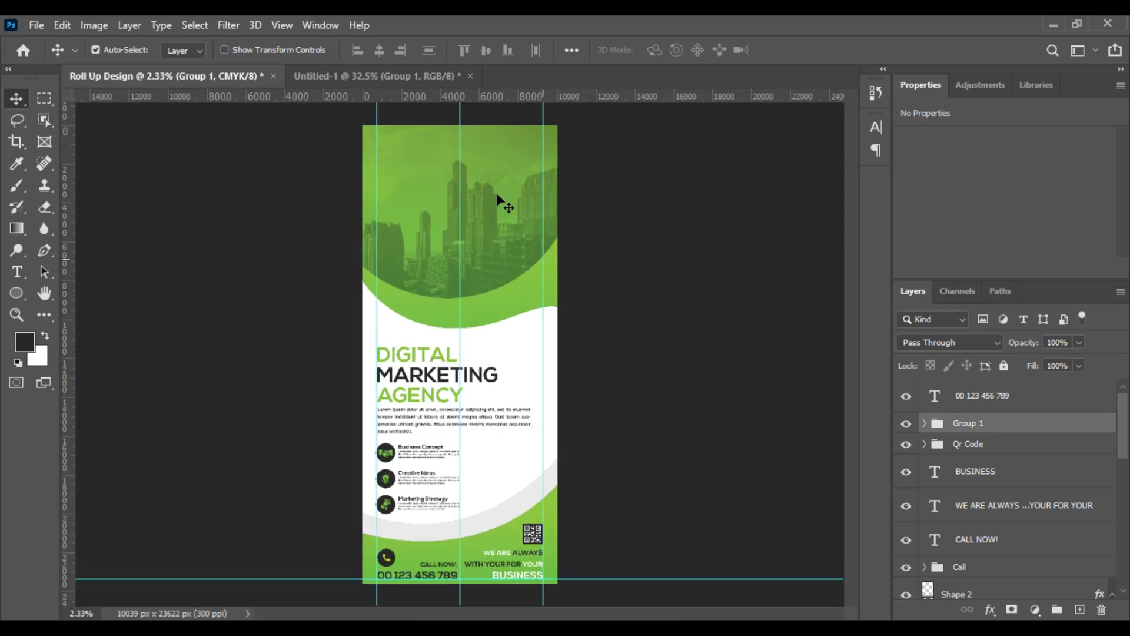
click(282, 25)
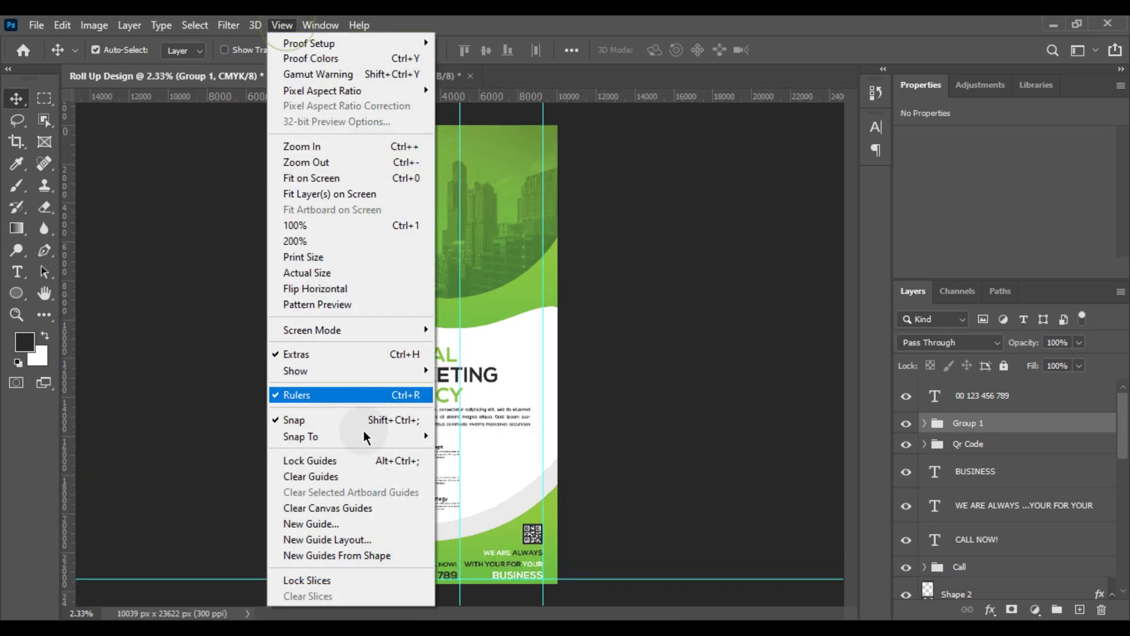
click(344, 477)
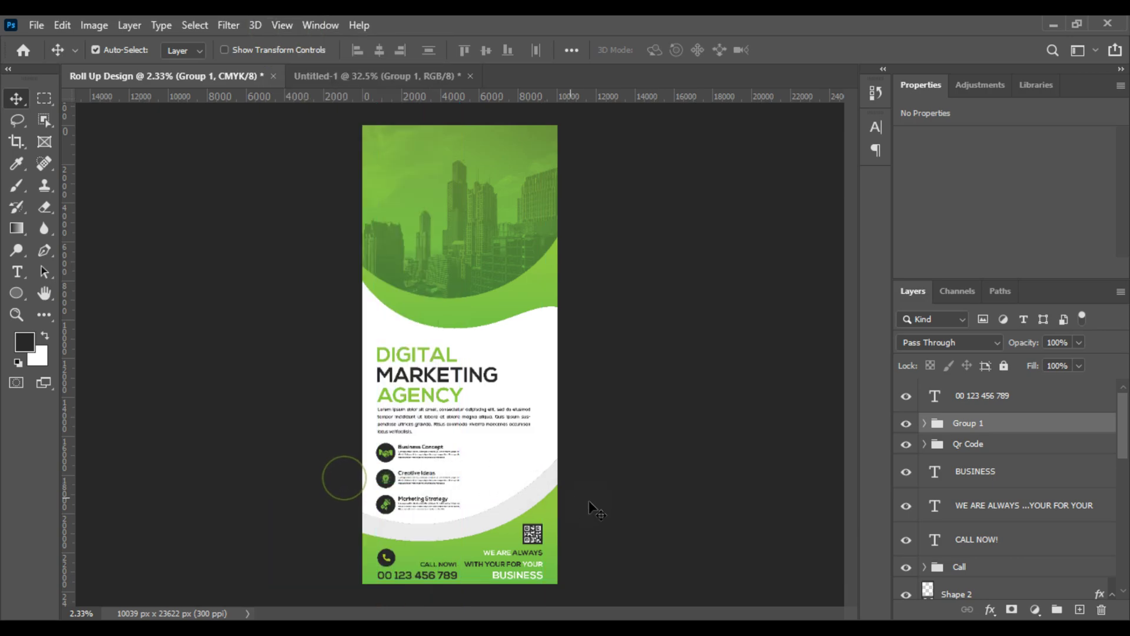
Step: Move the QR code, tagline and BUSINESS text together about 266 px right and 183 px up
scroll(599, 504, up, 7)
drag(600, 504, 708, 335)
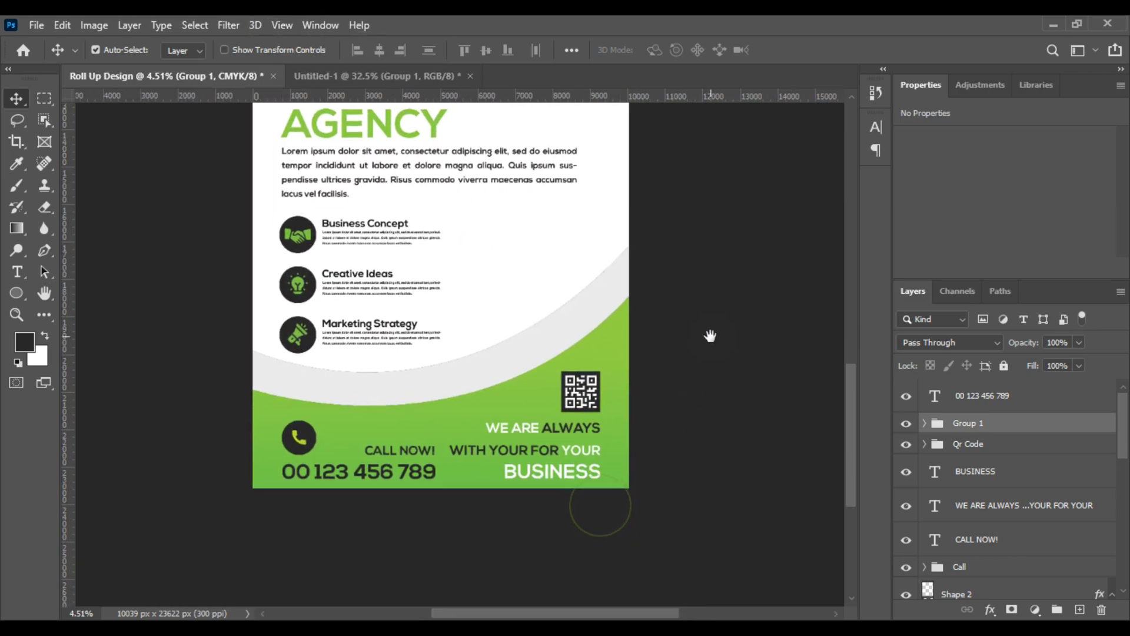
click(962, 450)
shift+click(979, 510)
key(ctrl+t)
scroll(559, 471, up, 1)
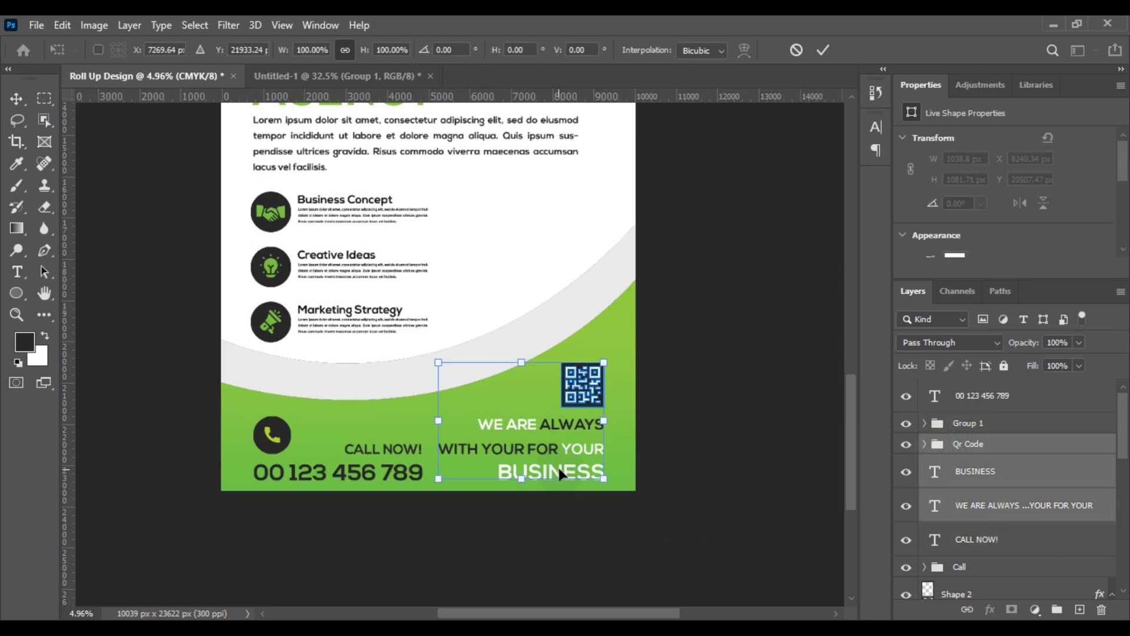
scroll(559, 467, up, 2)
drag(583, 418, 595, 408)
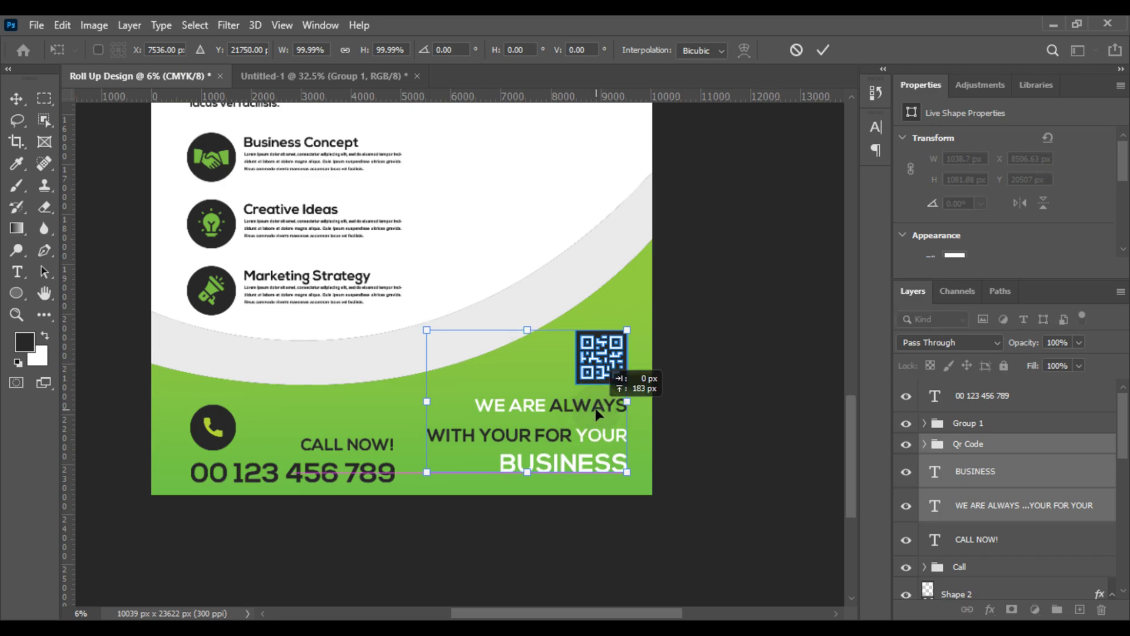
key(Return)
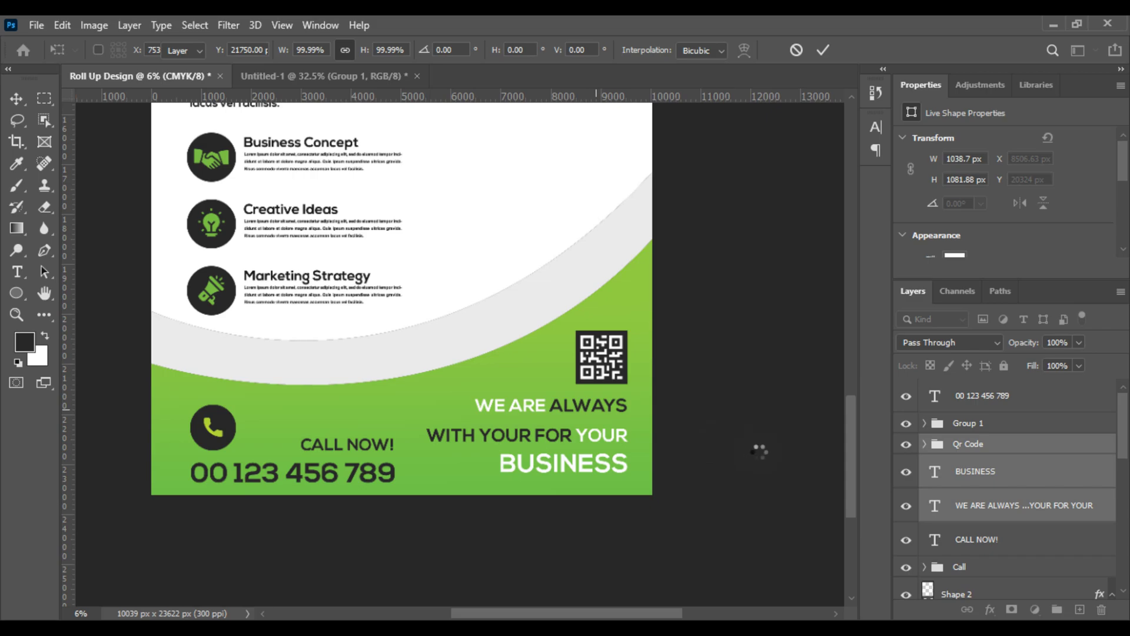
Step: Move the phone icon, CALL NOW! text and phone number together up and left so the number lines up with BUSINESS
click(982, 542)
shift+click(978, 567)
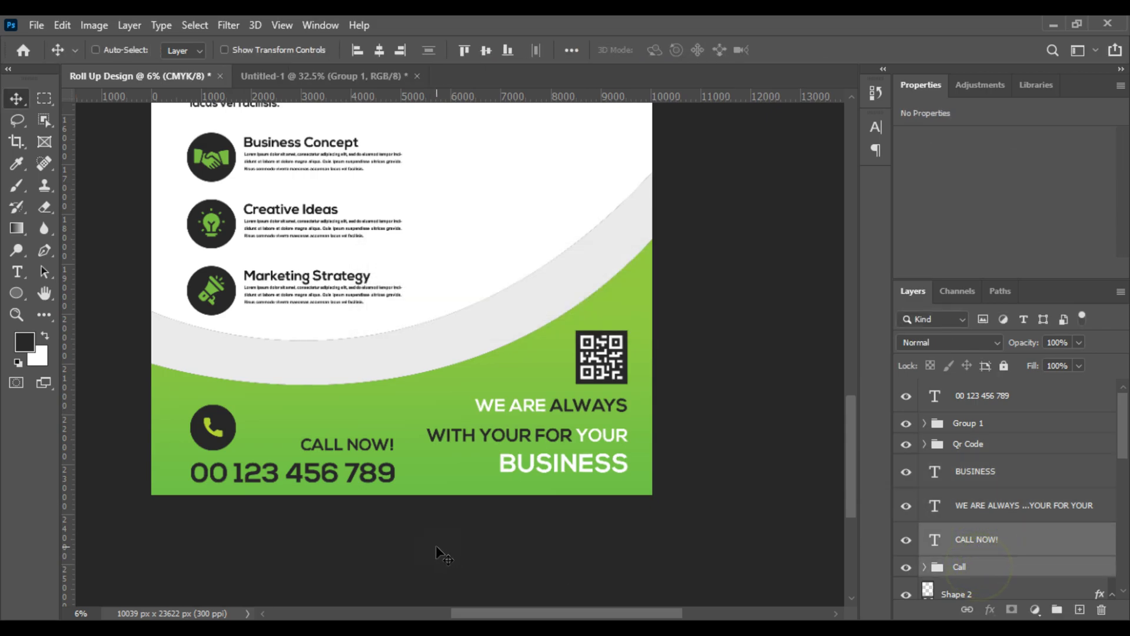
key(ctrl+t)
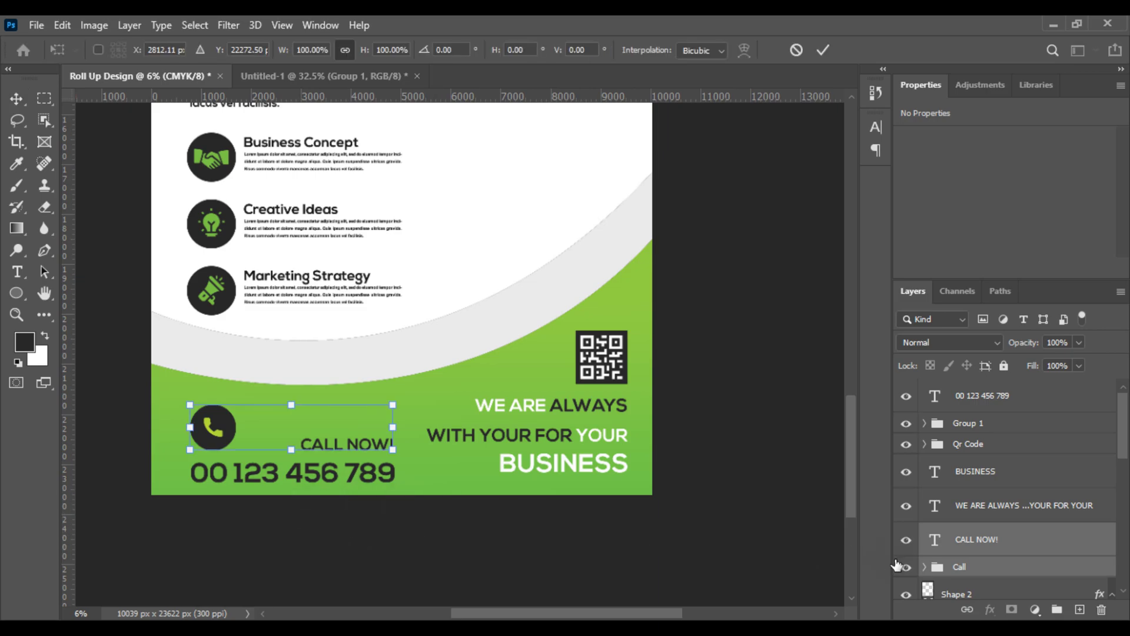
ctrl+click(972, 395)
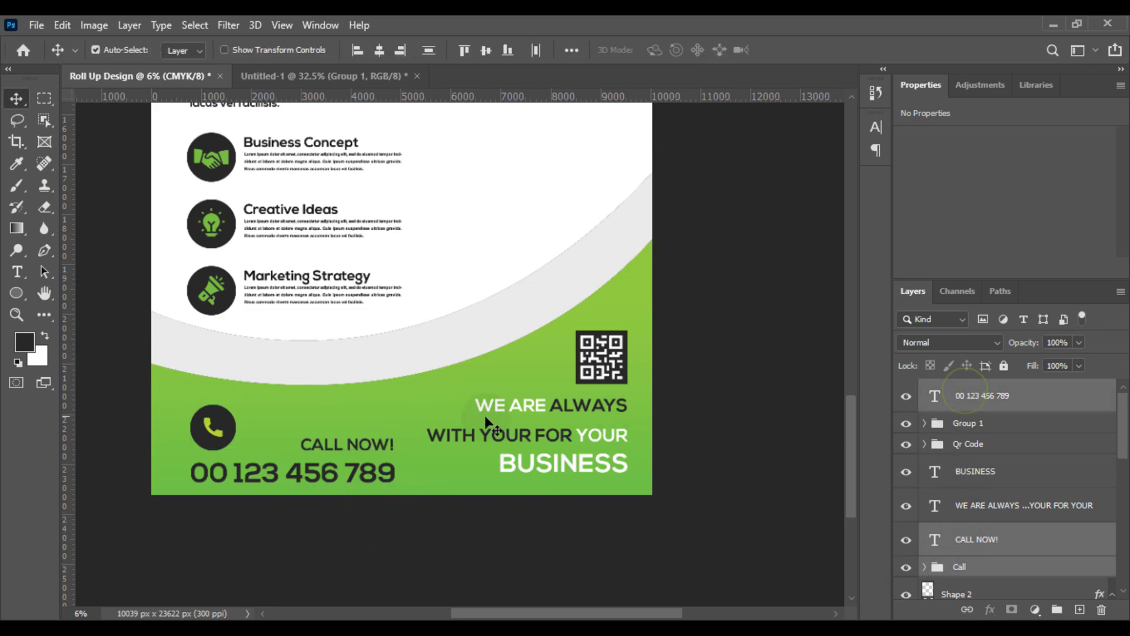
key(ctrl+t)
drag(303, 455, 281, 441)
drag(280, 442, 289, 446)
key(Return)
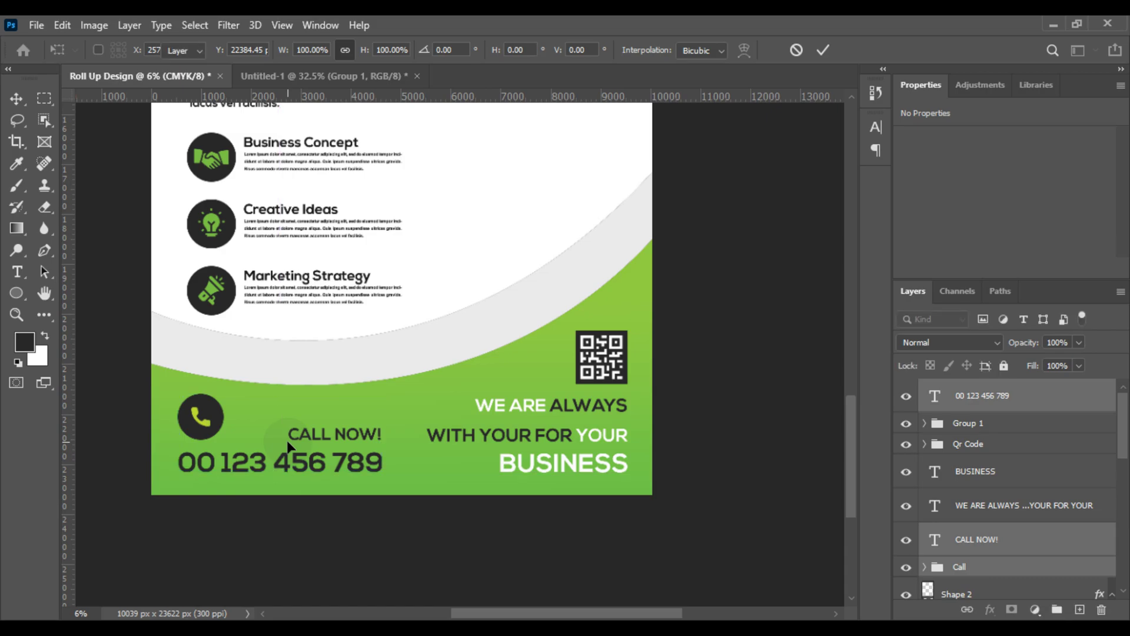
Step: Deselect all layers and examine the complete banner layout
scroll(288, 442, down, 11)
scroll(287, 441, up, 2)
scroll(287, 441, down, 1)
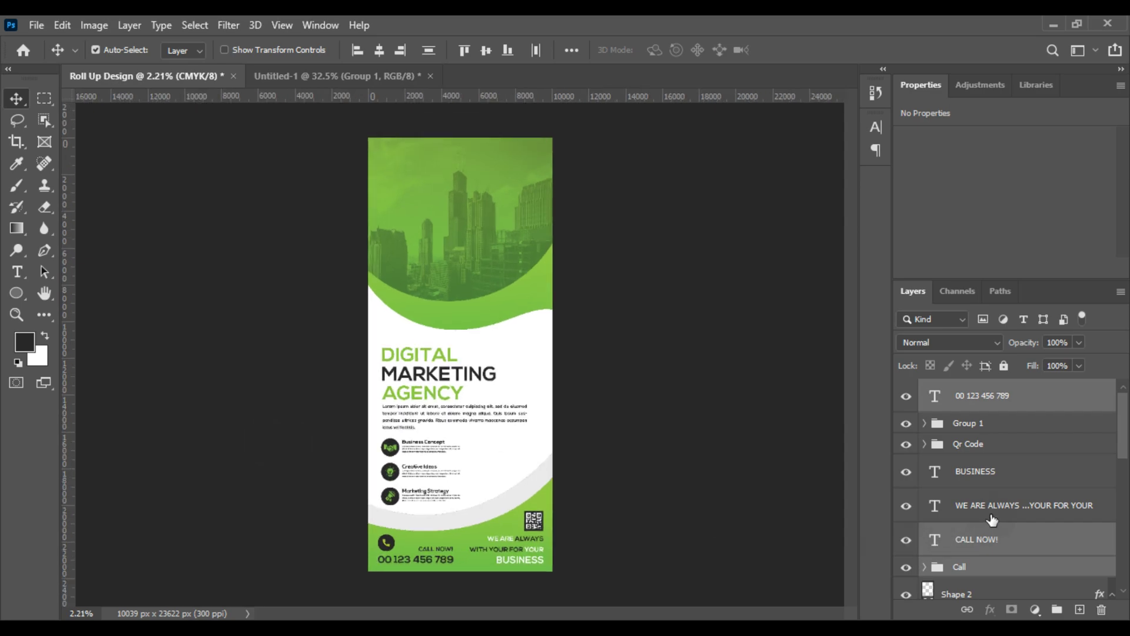
click(791, 436)
scroll(792, 436, down, 1)
scroll(791, 436, up, 1)
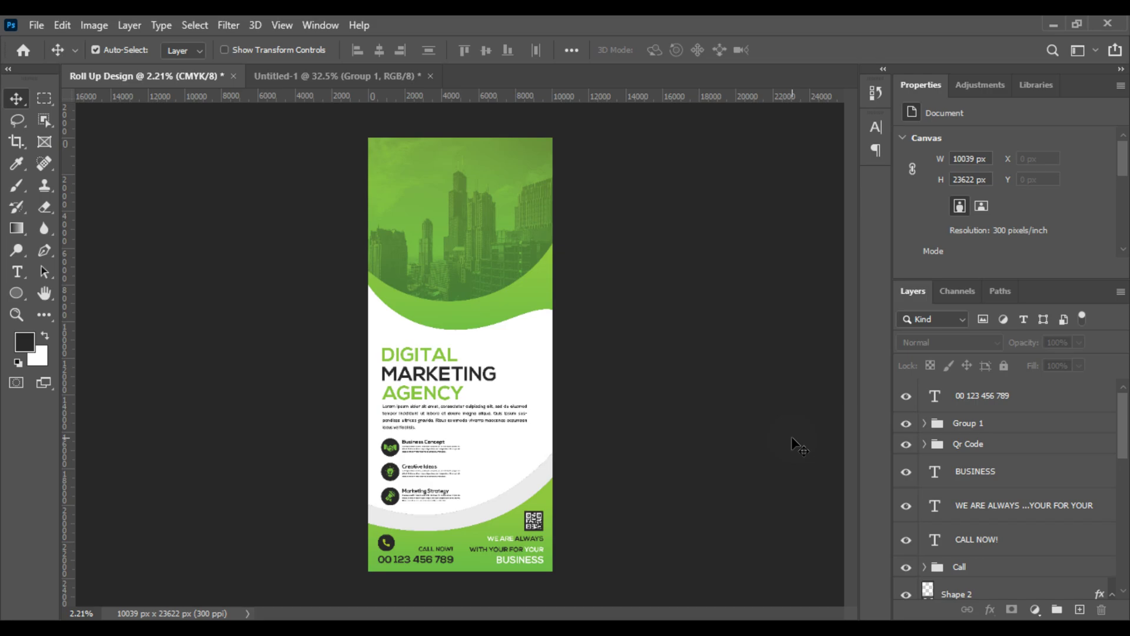